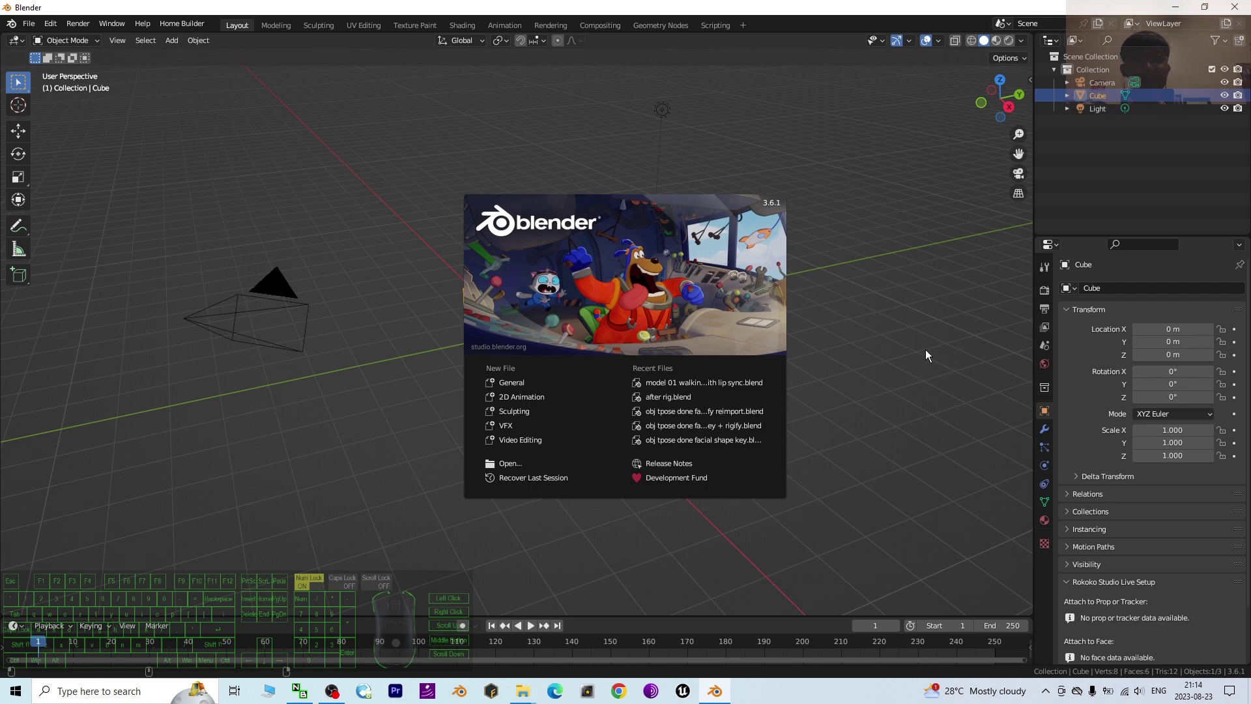
Dismiss the splash screen and delete all the default objects from the scene
left_click(773, 423)
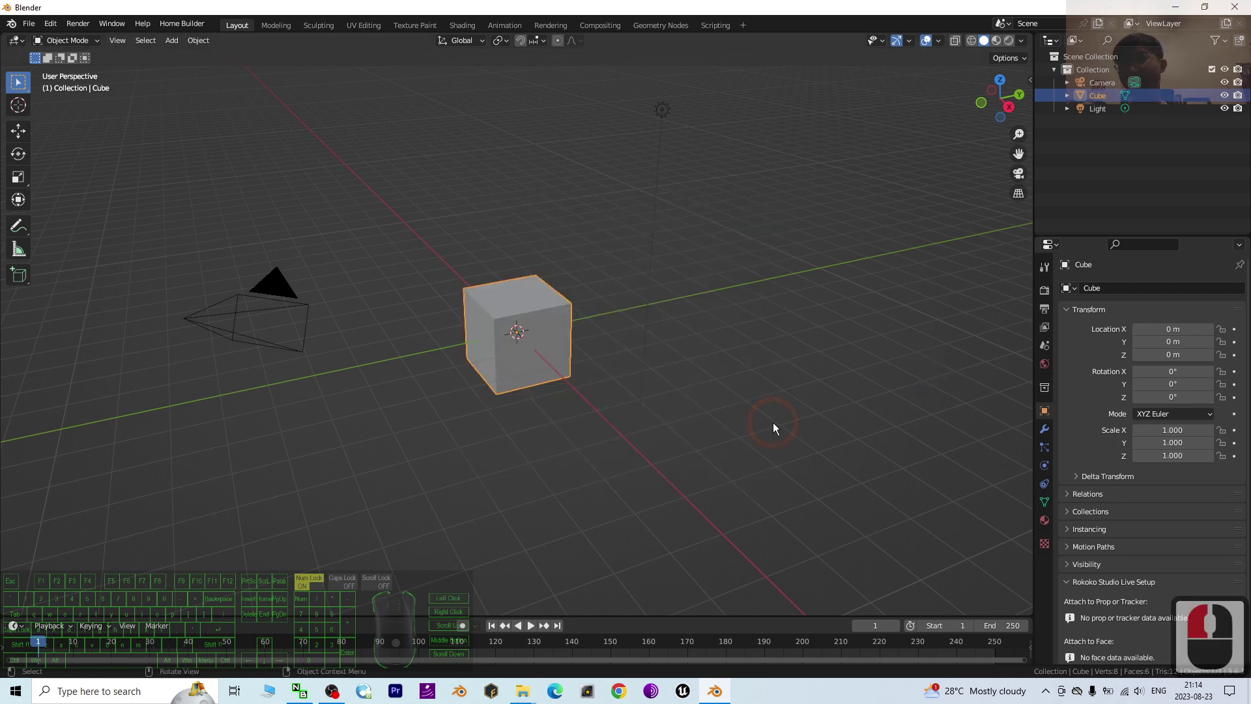
scroll(202, 190, "down", 1)
scroll(674, 260, "up", 2)
scroll(753, 384, "down", 1)
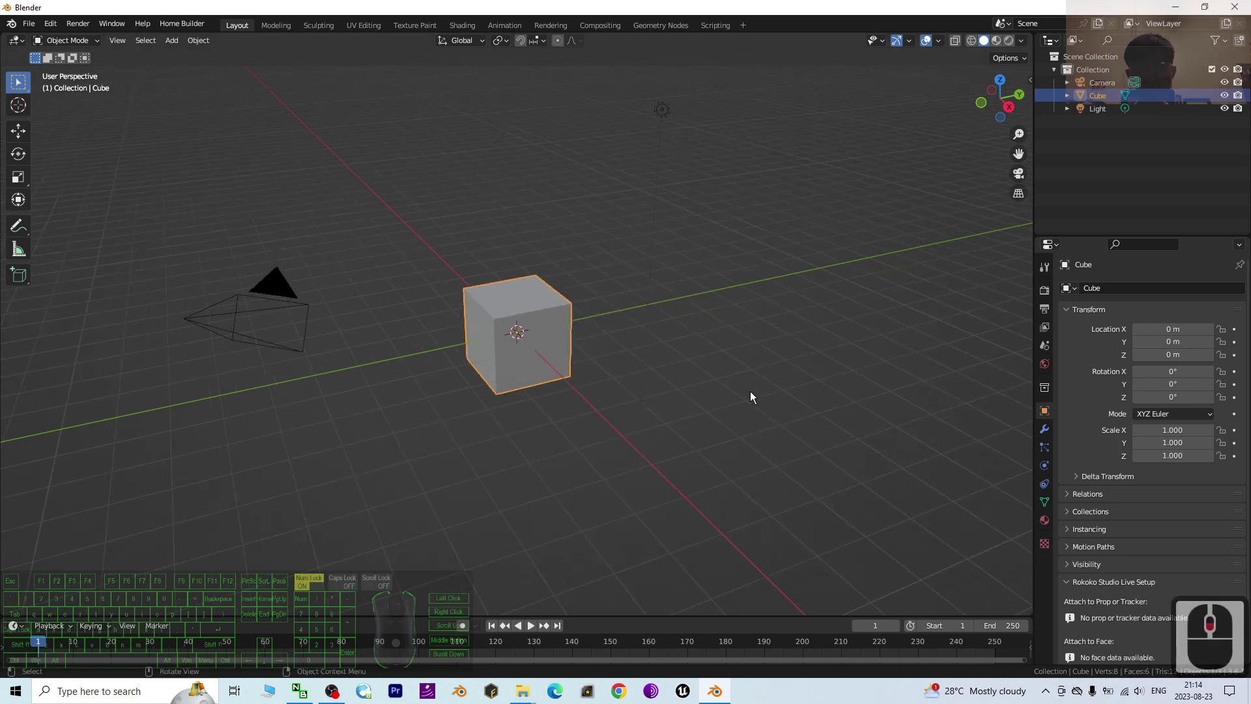
key("a")
key("Delete")
Add a new cube mesh at the world origin
middle_click_drag(690, 390, 811, 389)
left_click(171, 39)
left_click(189, 76)
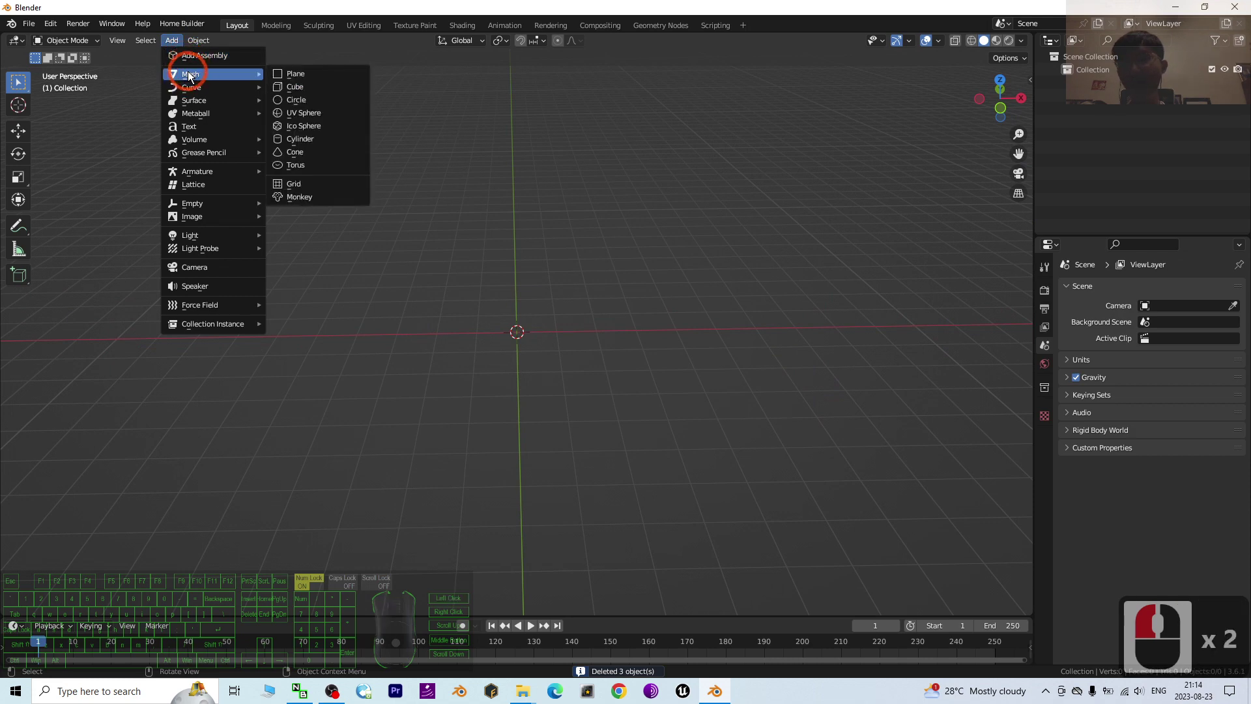
left_click(306, 88)
Enter Edit Mode on the cube and merge all its vertices at center into a single vertex
left_click(72, 38)
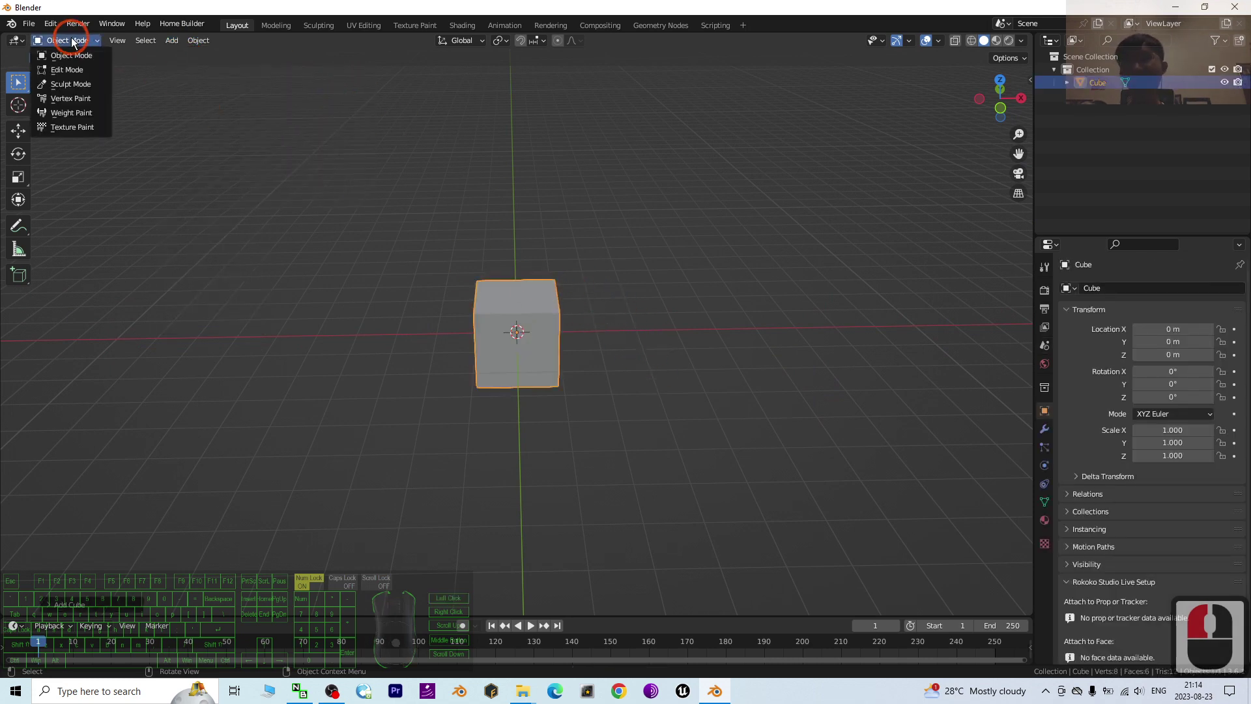
left_click(72, 75)
middle_click_drag(849, 335, 424, 280)
right_click(477, 270)
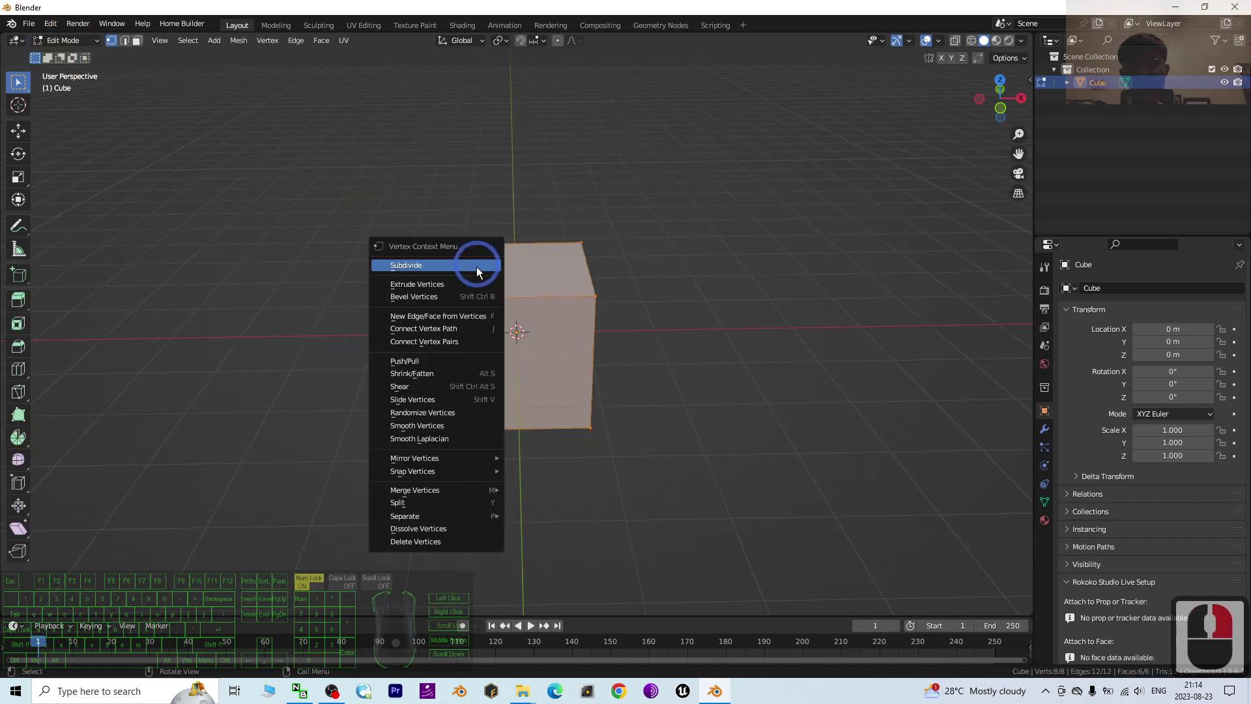
left_click(442, 492)
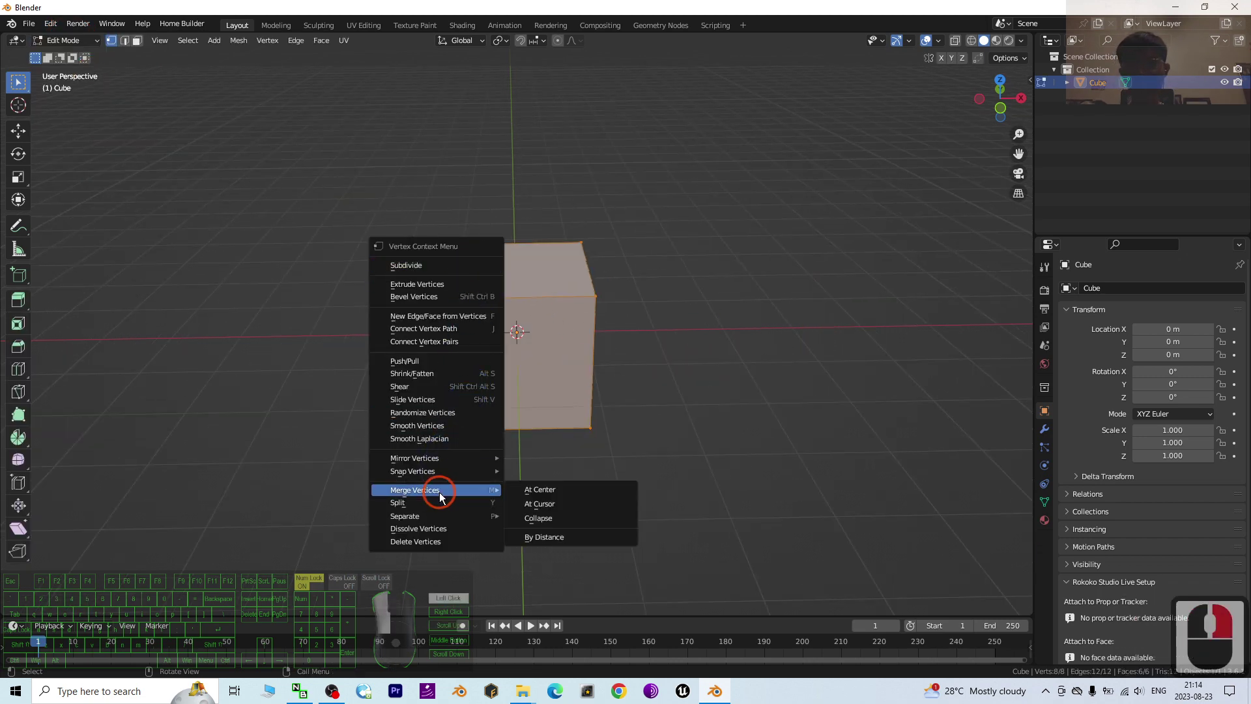
left_click(550, 489)
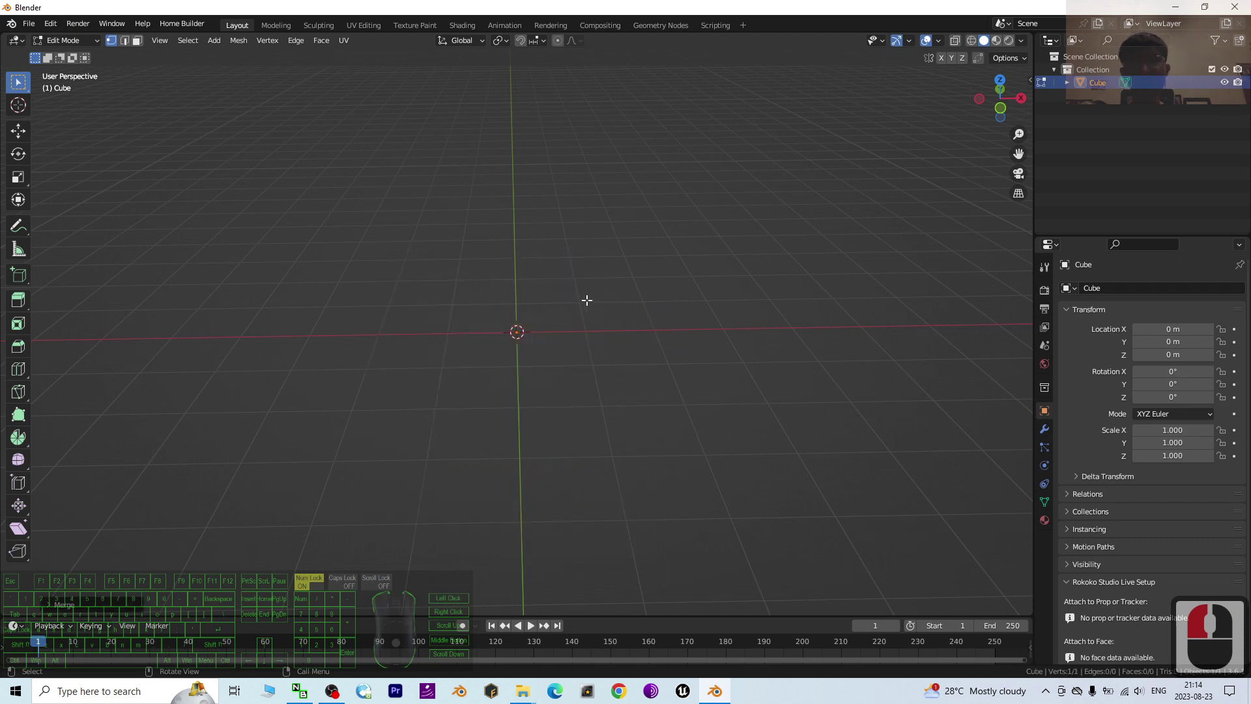
In top orthographic view, extrude the vertex six times into an arch on the positive X side that curves back down below the X axis
middle_click_drag(586, 300, 533, 341)
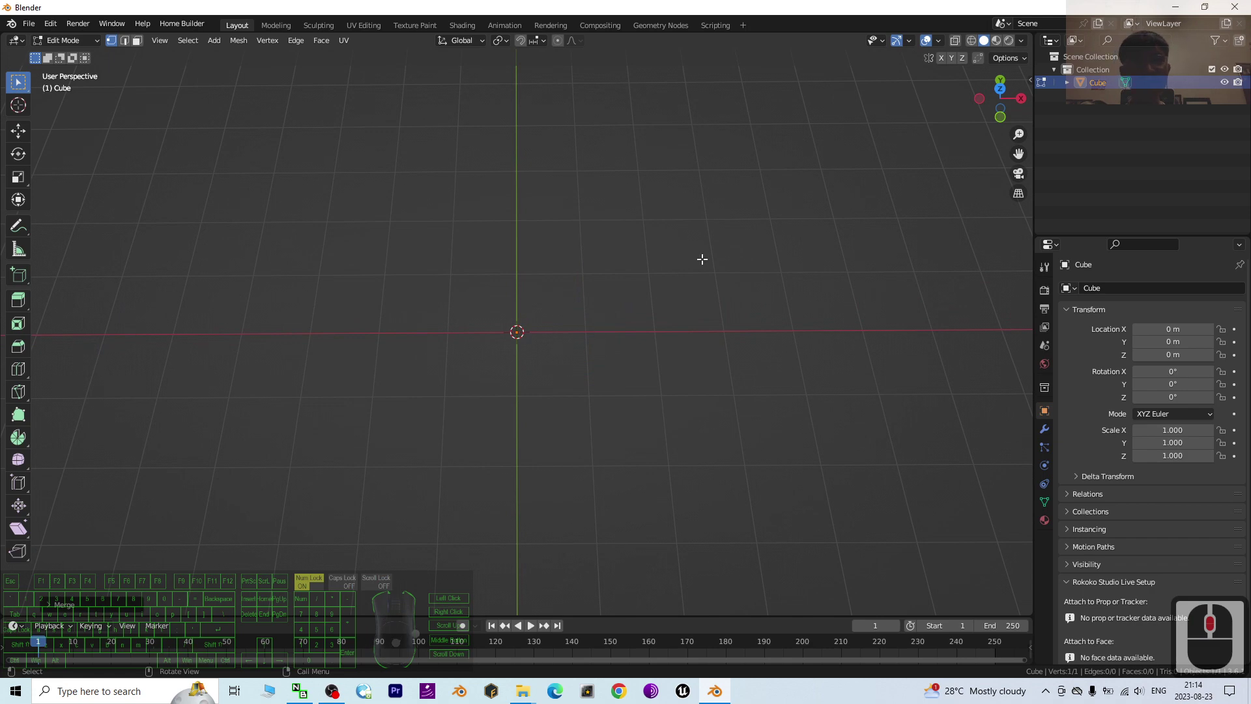
middle_click_drag(652, 313, 627, 376)
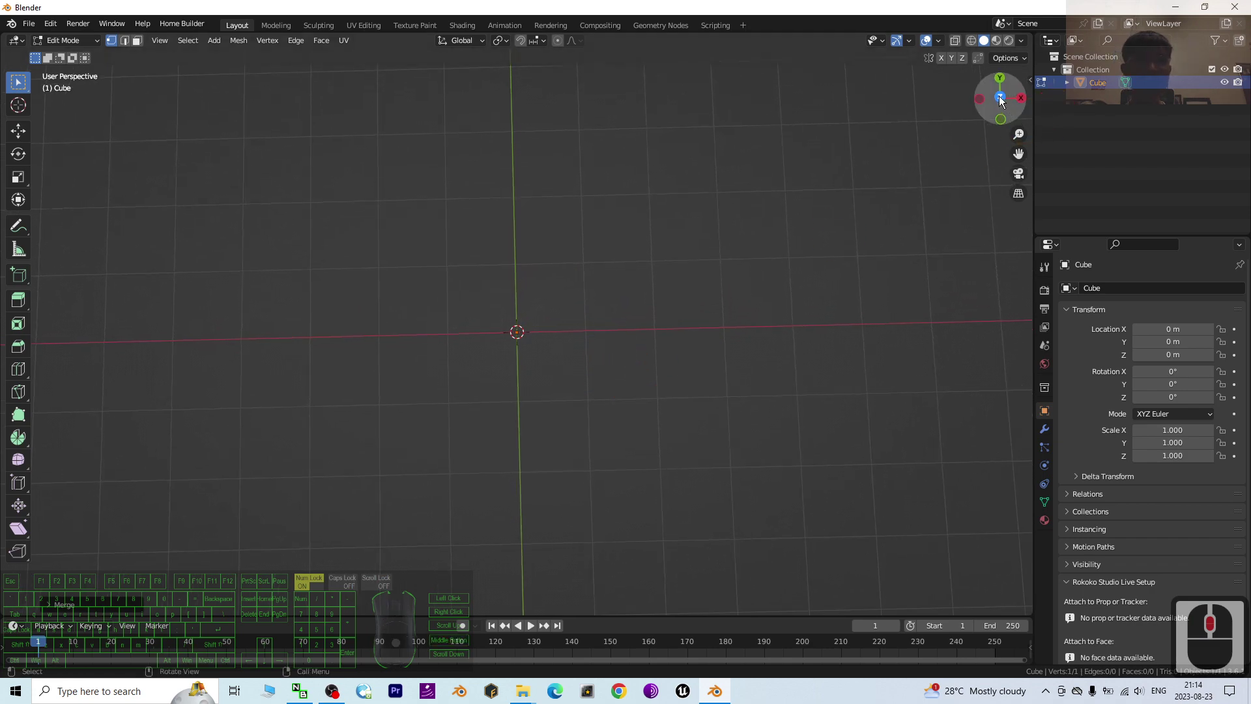
left_click(1002, 99)
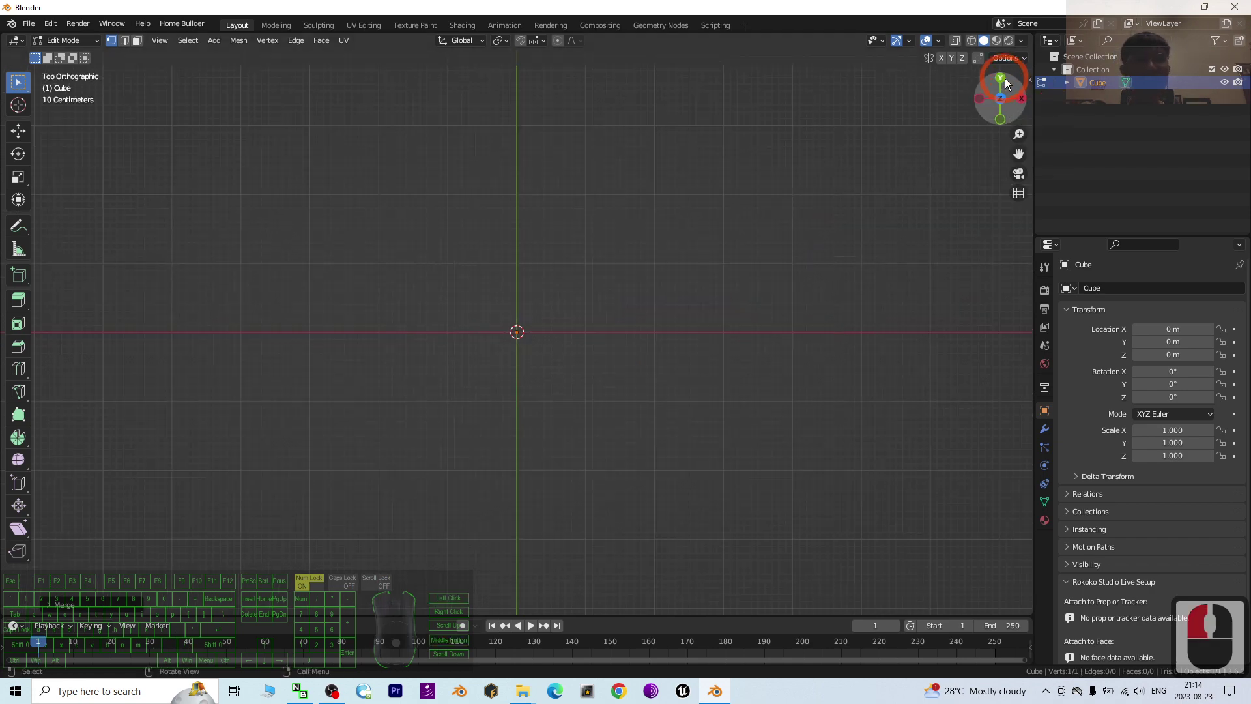
scroll(637, 323, "up", 5)
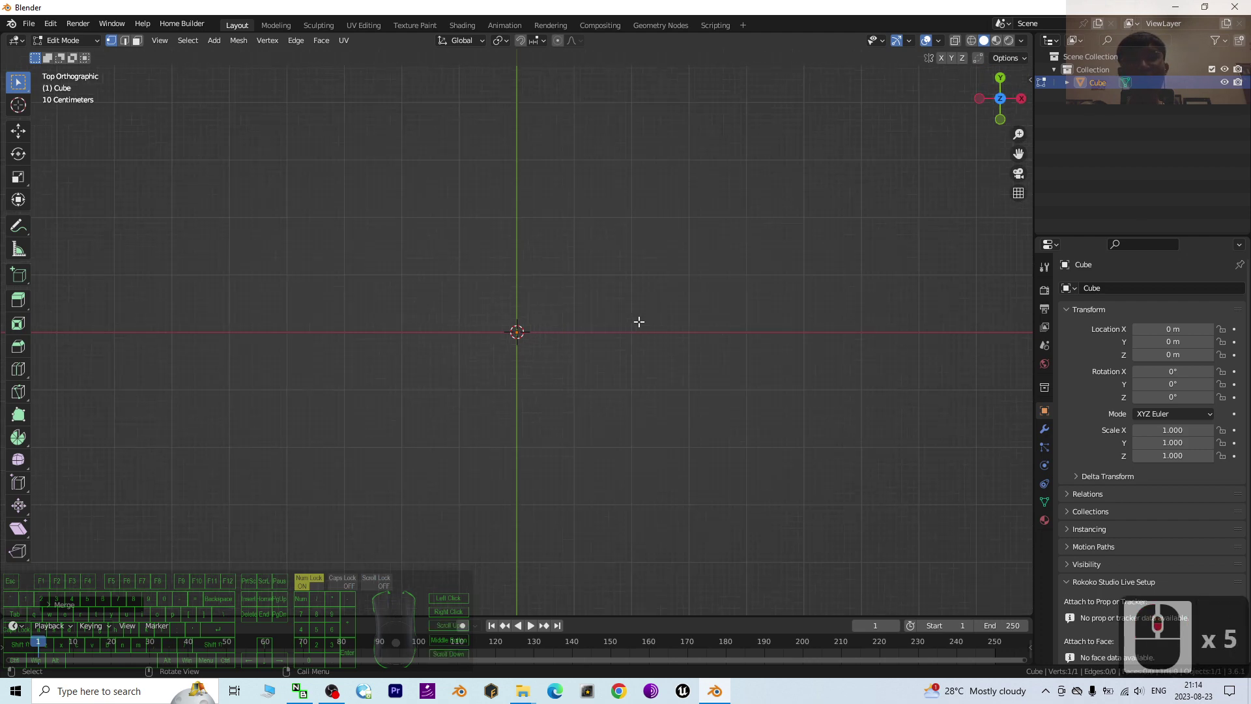
left_click(455, 307)
left_click(664, 408)
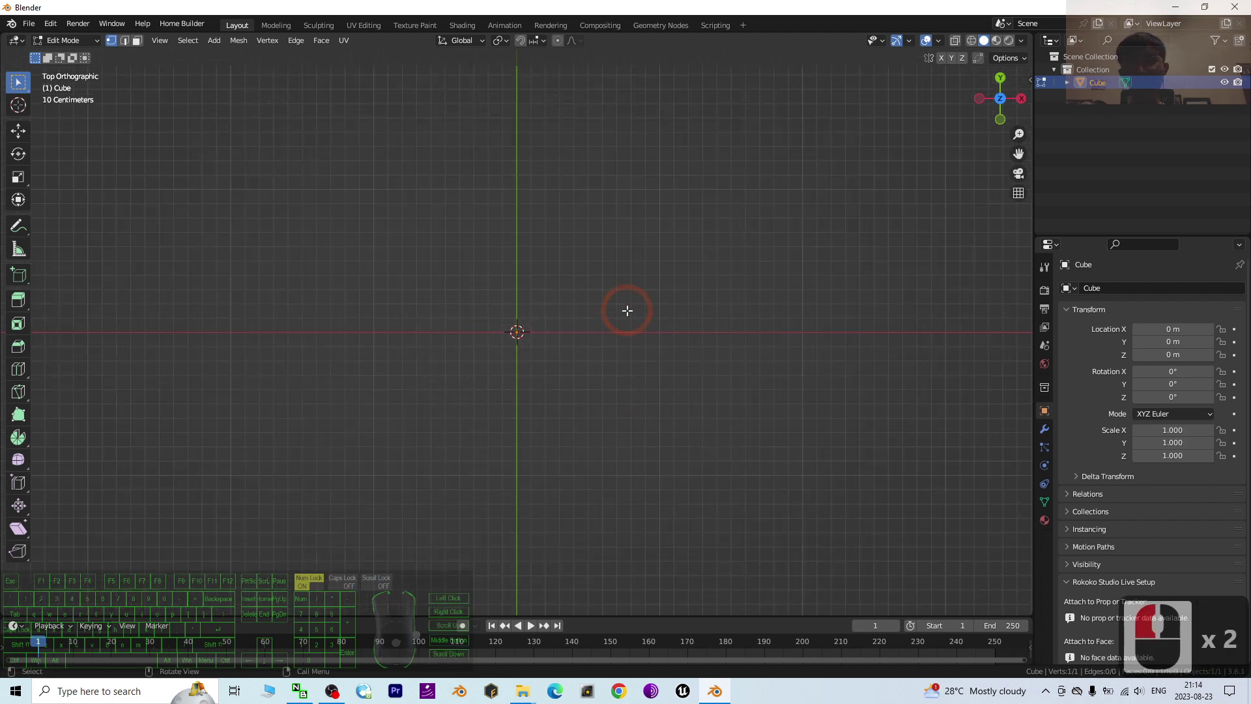
key("e")
left_click(717, 249)
scroll(717, 249, "down", 7)
key("e")
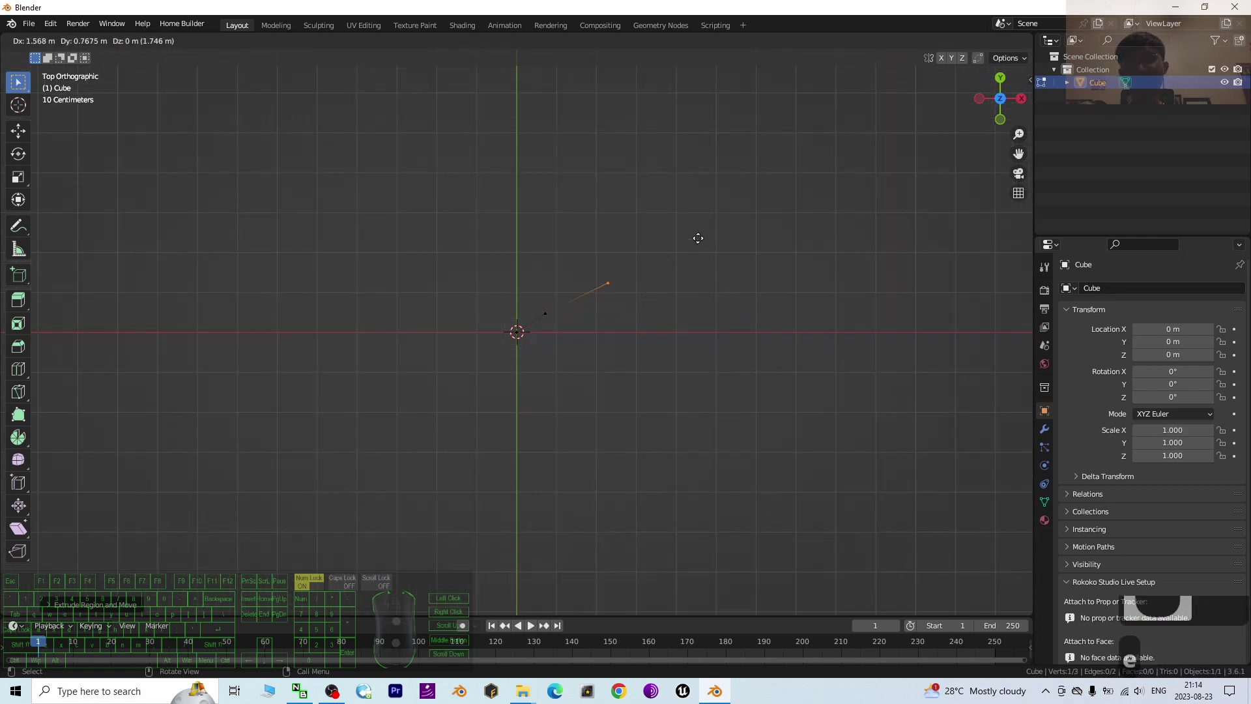
left_click(662, 225)
key("e")
left_click(735, 198)
key("e")
left_click(830, 280)
key("e")
left_click(837, 393)
key("e")
left_click(716, 552)
Extend the lower end of the chain with six more extrusions, dipping down and then running nearly straight in the positive X direction
scroll(761, 498, "down", 5)
key("e")
left_click(649, 507)
key("e")
left_click(785, 520)
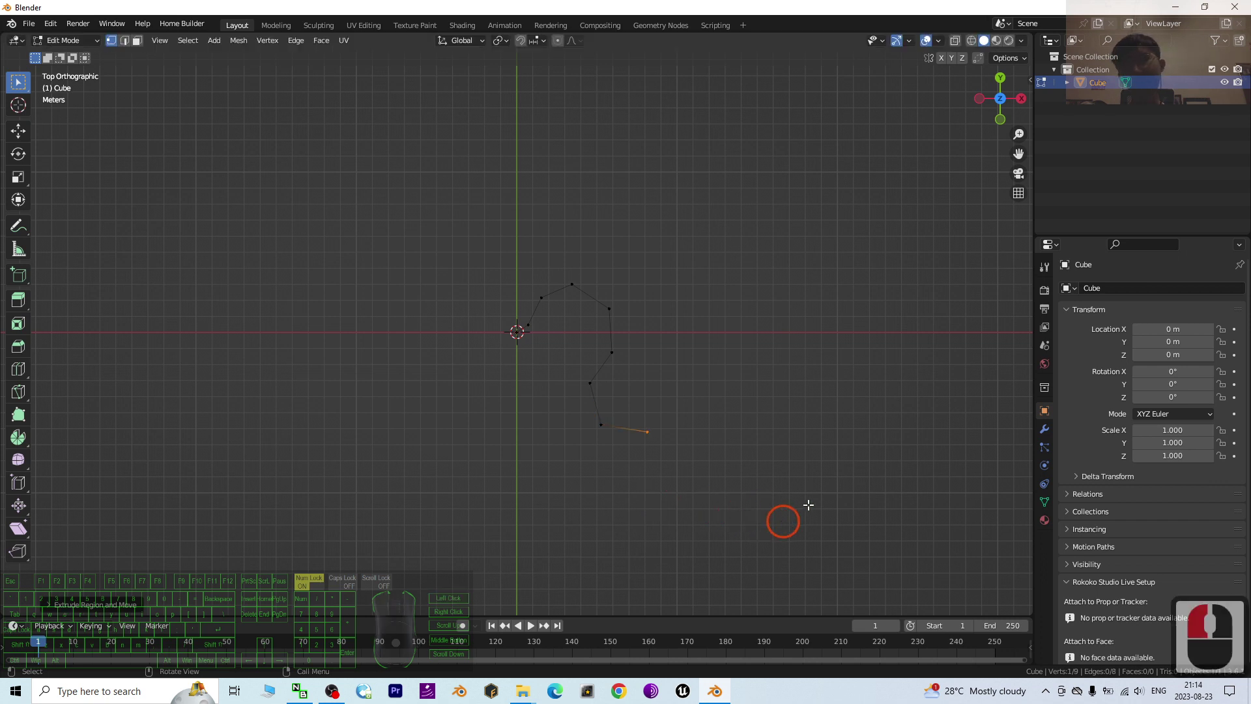
scroll(715, 464, "up", 4)
key("e")
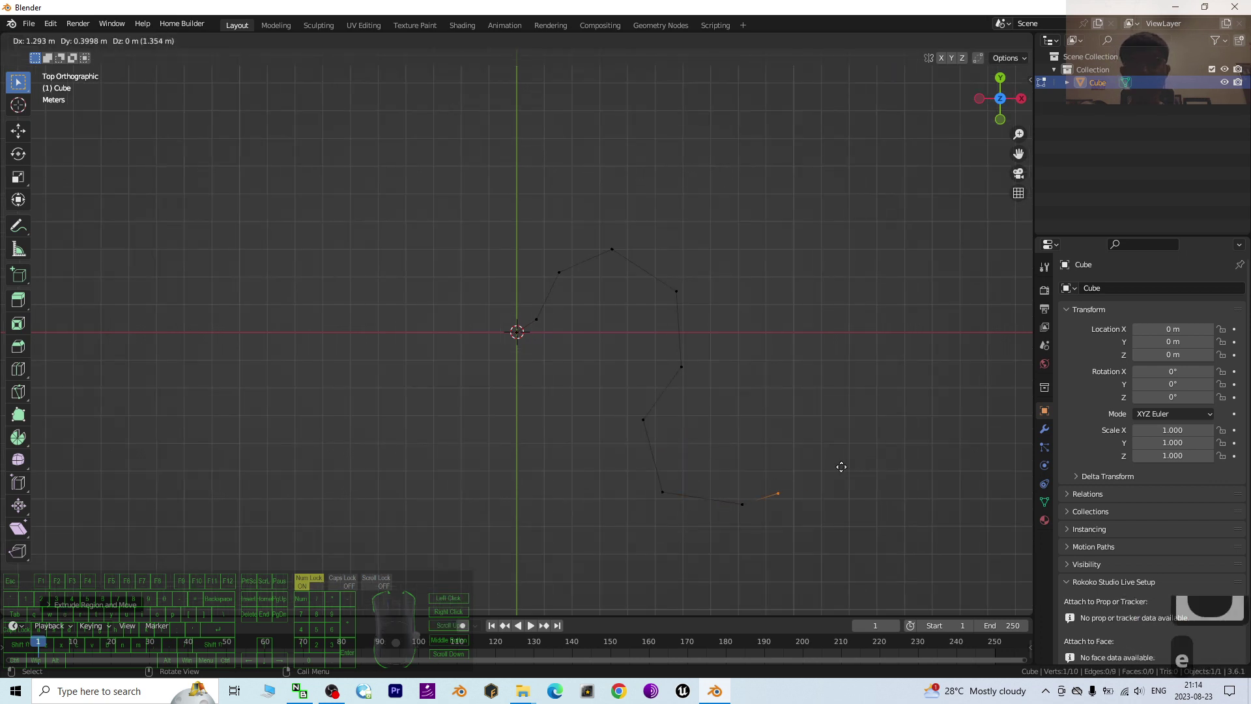
left_click(850, 448)
key("e")
left_click(921, 461)
scroll(924, 459, "down", 5)
key("e")
left_click(925, 433)
key("e")
left_click(946, 418)
Extrude four segments from the origin vertex along the negative X side, rising slightly and then dropping below the X axis
scroll(584, 358, "up", 7)
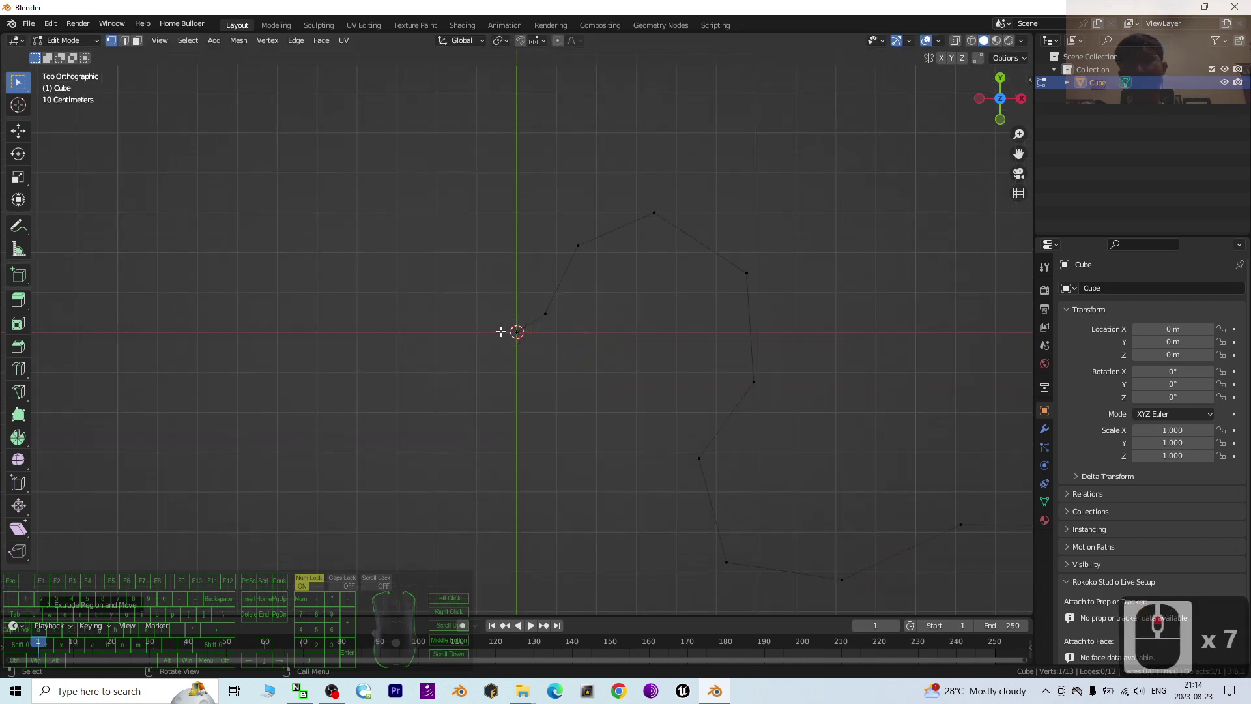
key("e")
left_click(409, 323)
key("e")
left_click(330, 293)
key("e")
left_click(182, 358)
key("e")
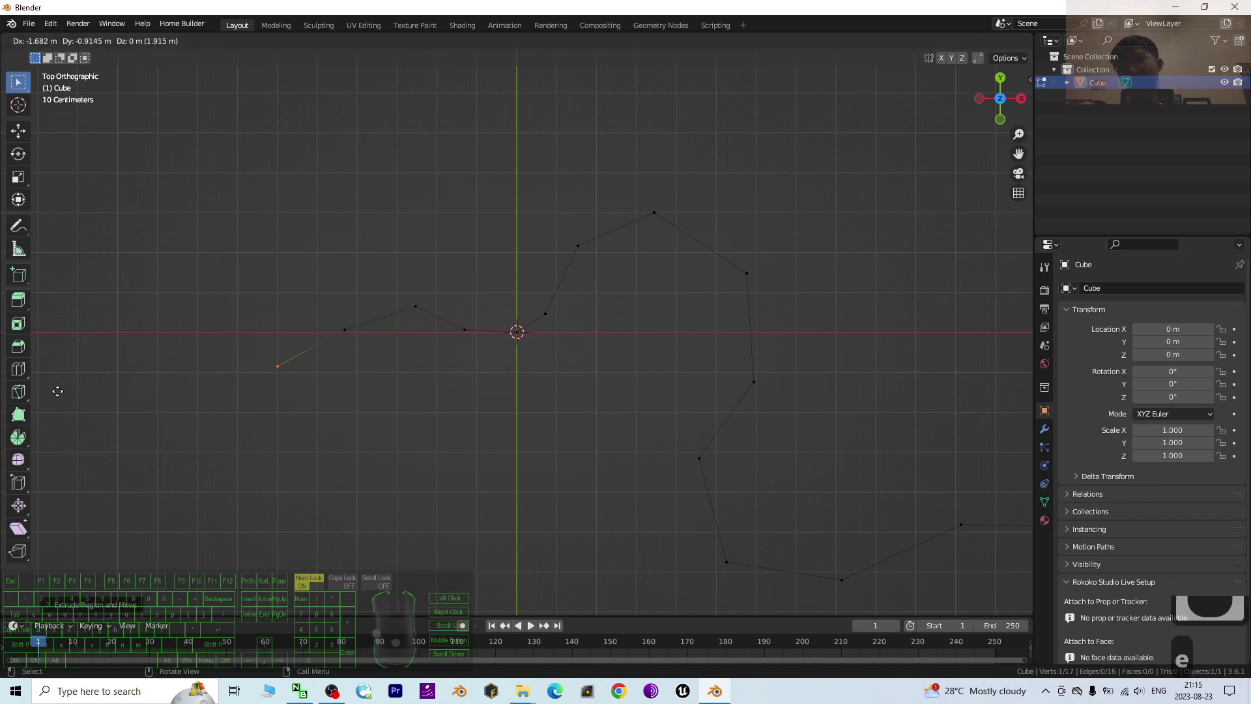
left_click(77, 403)
Select the whole vertex chain and bevel it with Affect set to Vertices to round its corners
scroll(567, 388, "down", 7)
scroll(833, 371, "up", 3)
middle_click_drag(728, 321, 718, 307, "shift")
key("a")
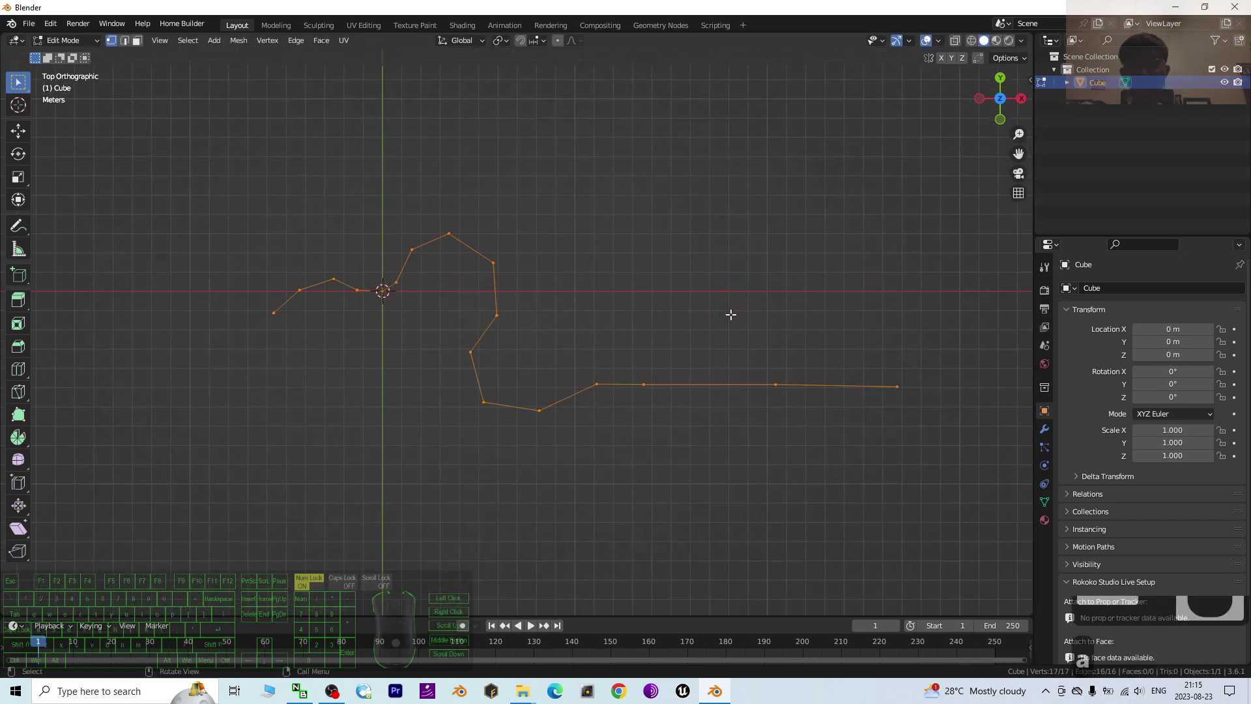
scroll(723, 320, "up", 1)
scroll(715, 324, "down", 1)
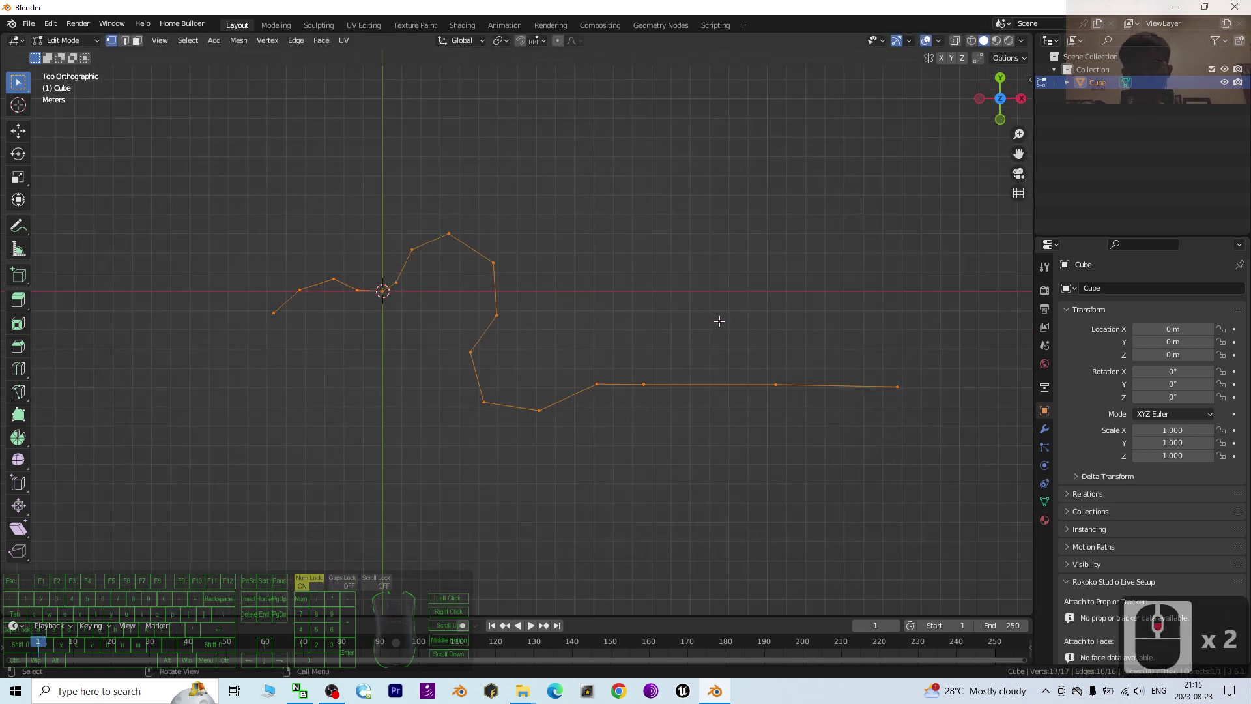
key("ctrl+b")
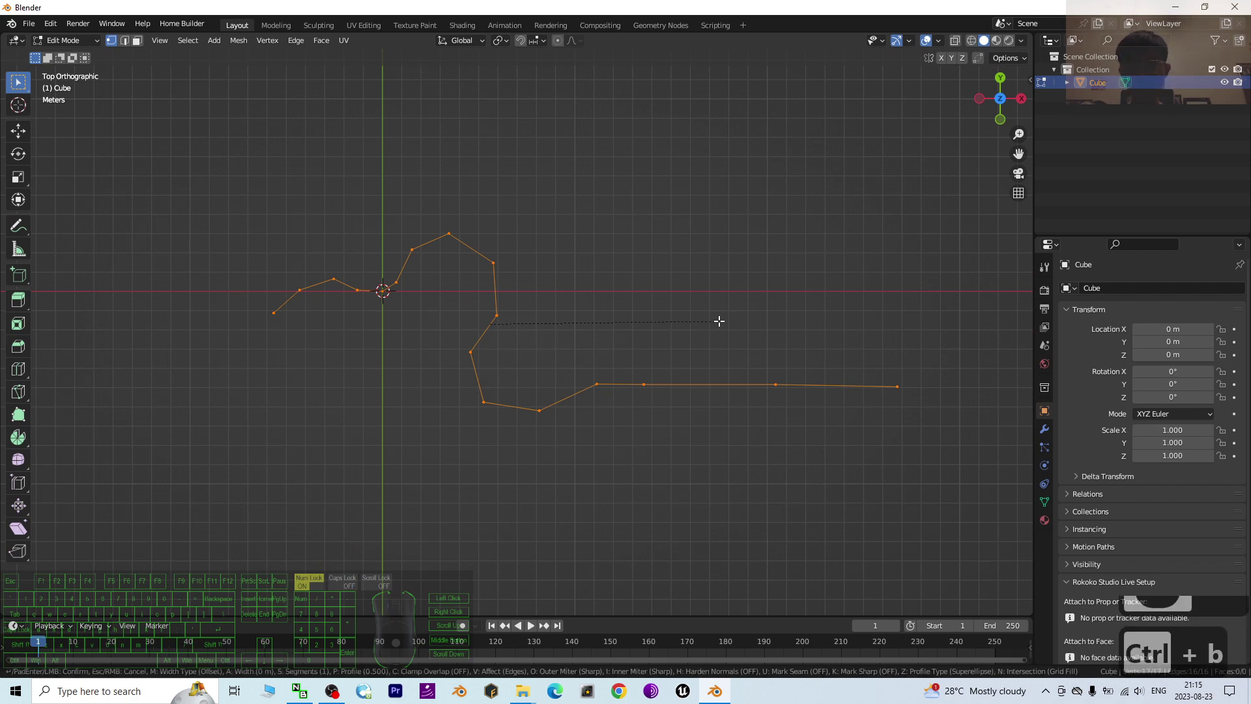
key("v")
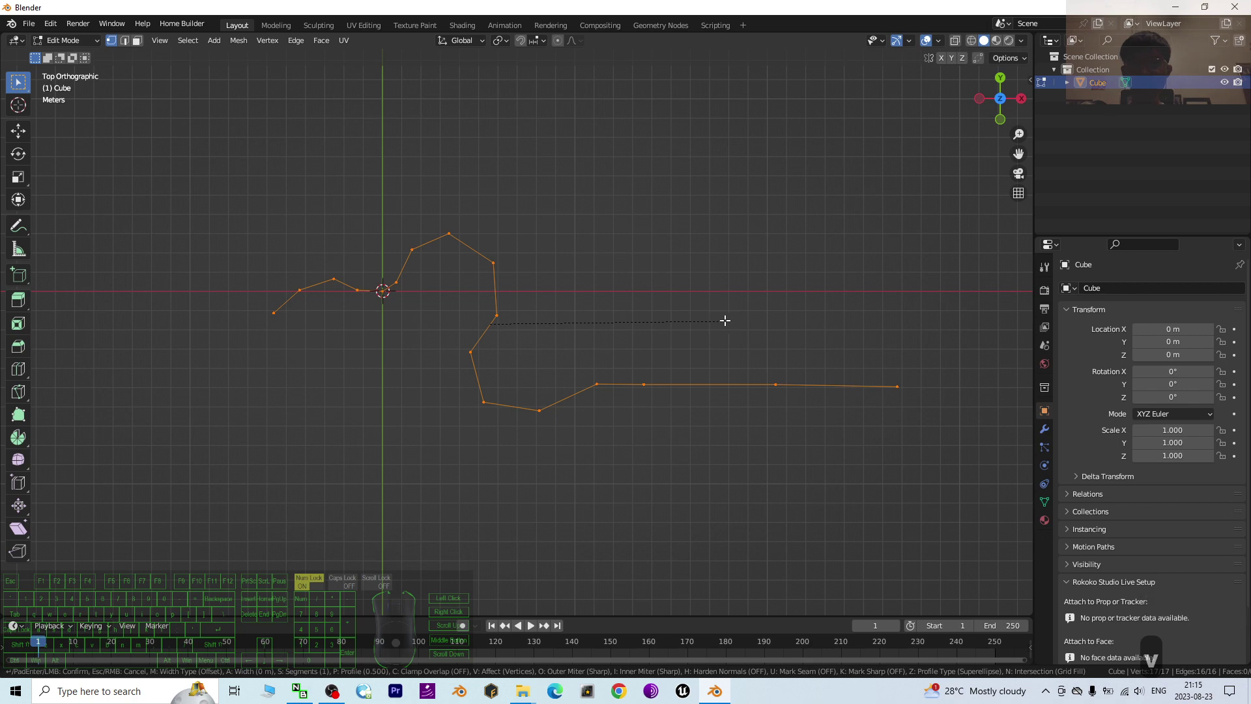
left_click(727, 322)
left_click(692, 363)
scroll(612, 391, "up", 6)
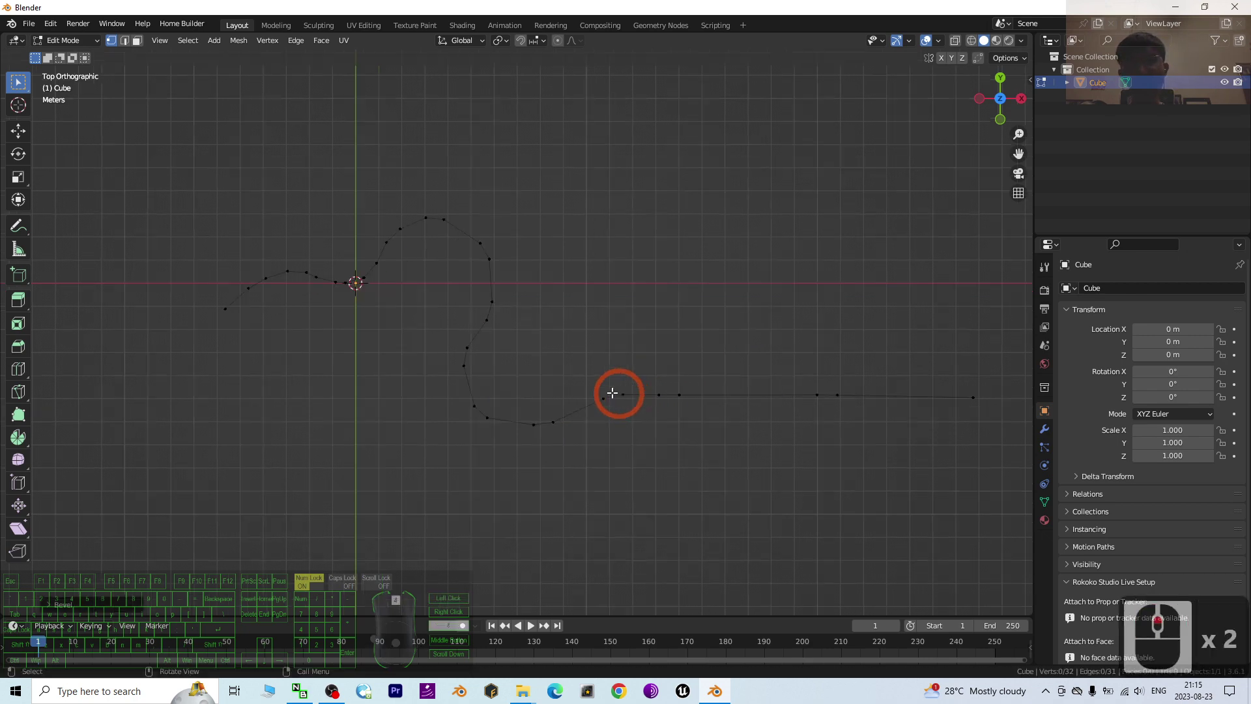
scroll(458, 371, "down", 5)
Return to Object Mode and rename the object "curve"
middle_click_drag(586, 458, 658, 312)
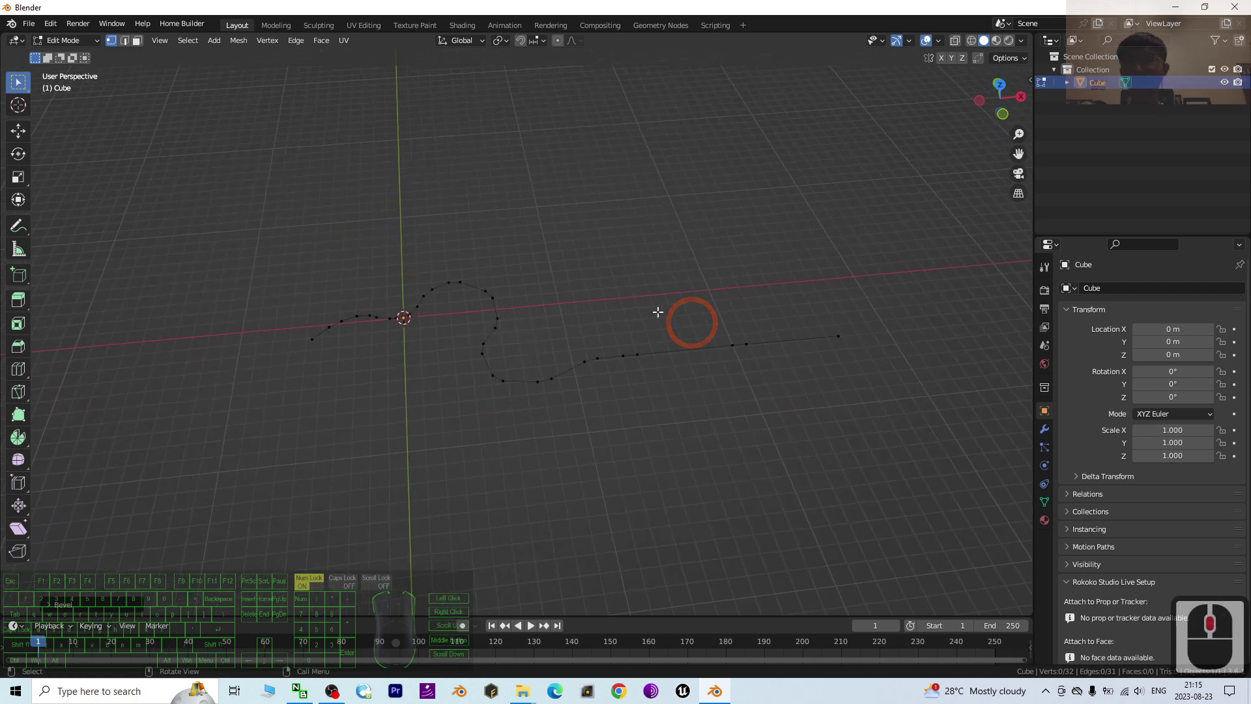
left_click(91, 41)
left_click(72, 54)
middle_click_drag(604, 352, 621, 373)
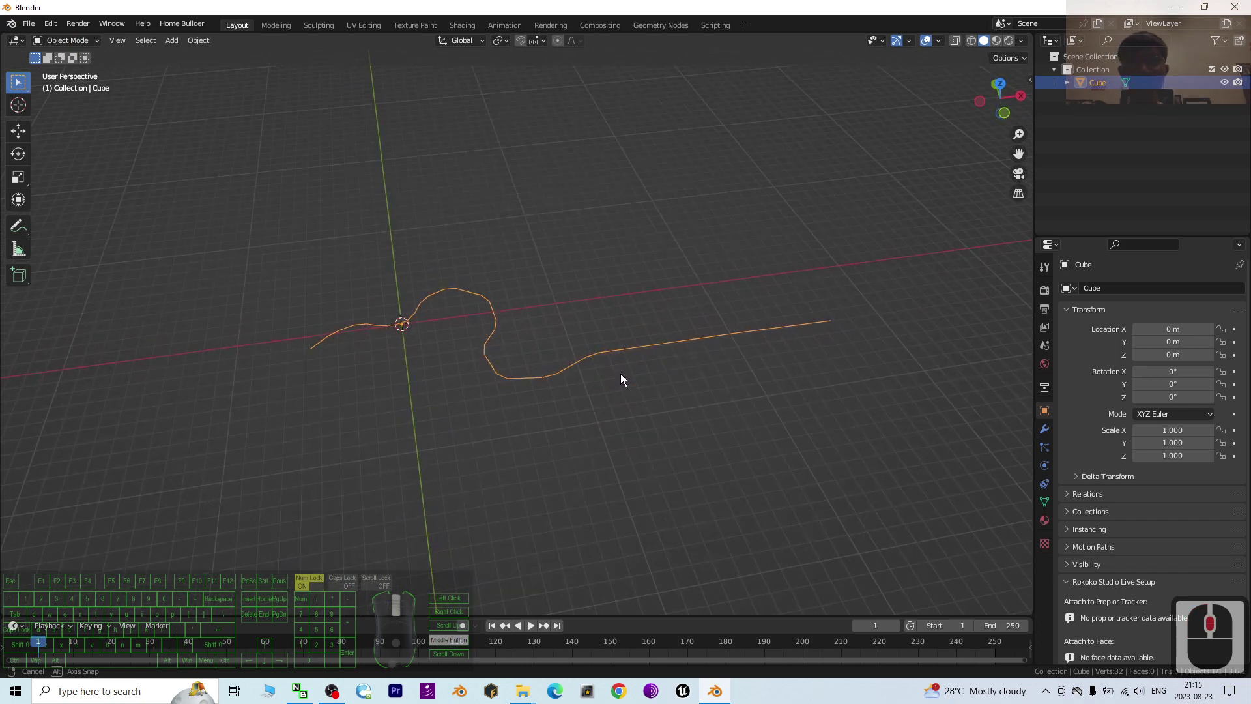
double_click(1096, 83)
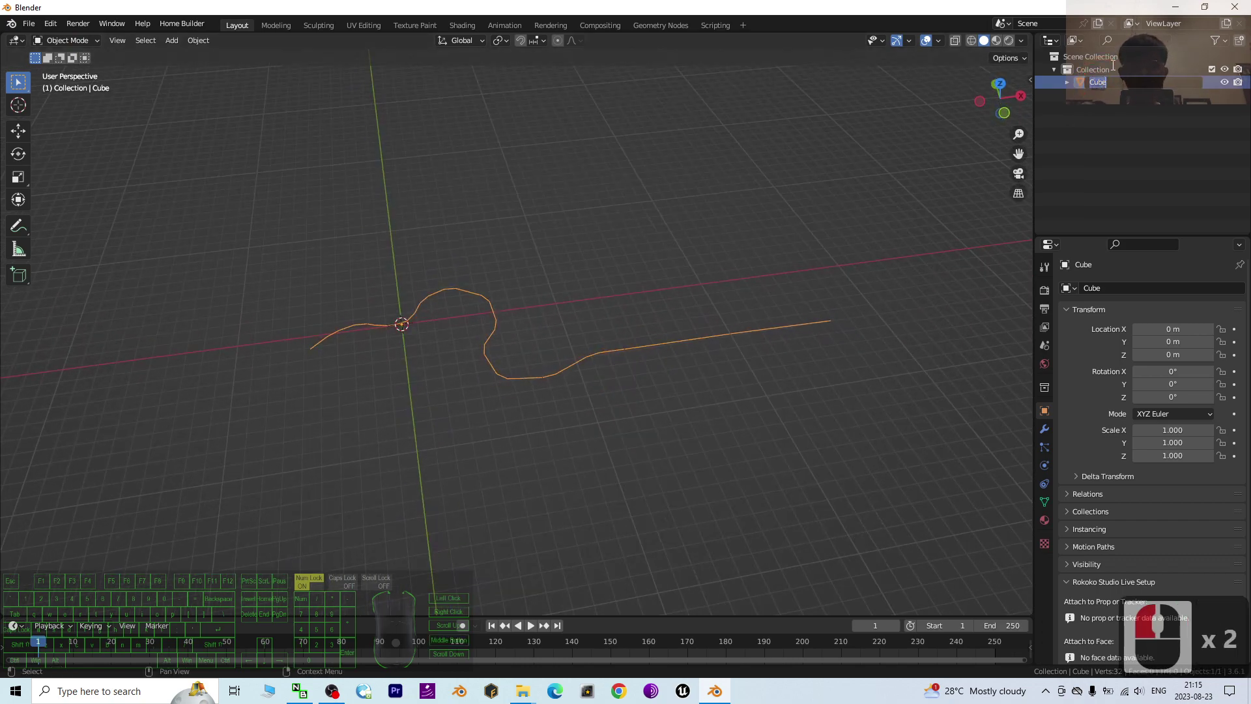
type("curve")
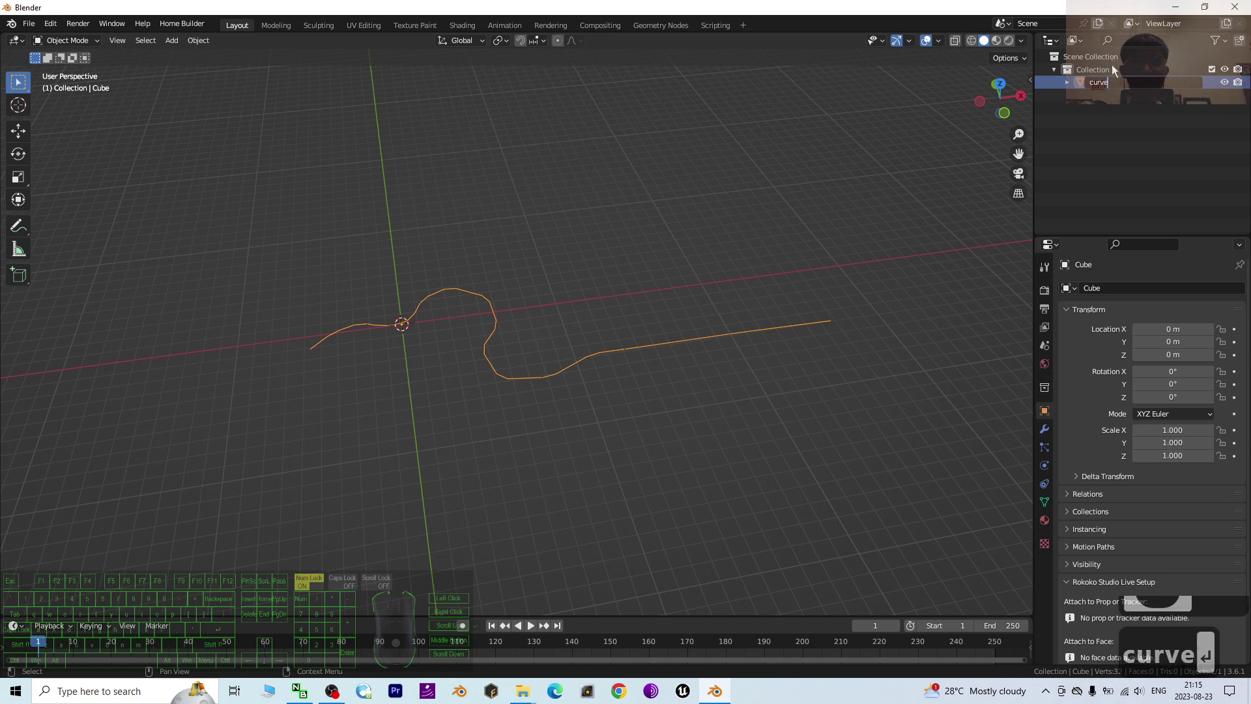
key("Return")
Convert the mesh line object to a curve
right_click(502, 302)
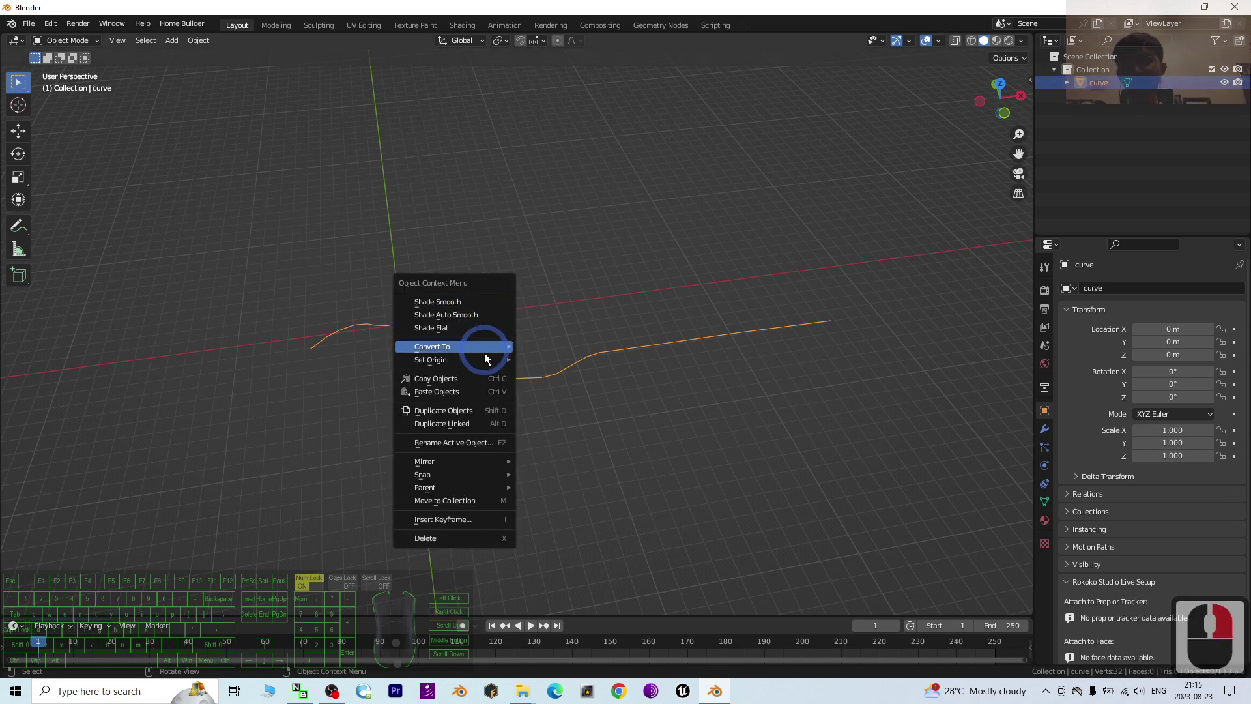
mouse_move(465, 350)
left_click(569, 350)
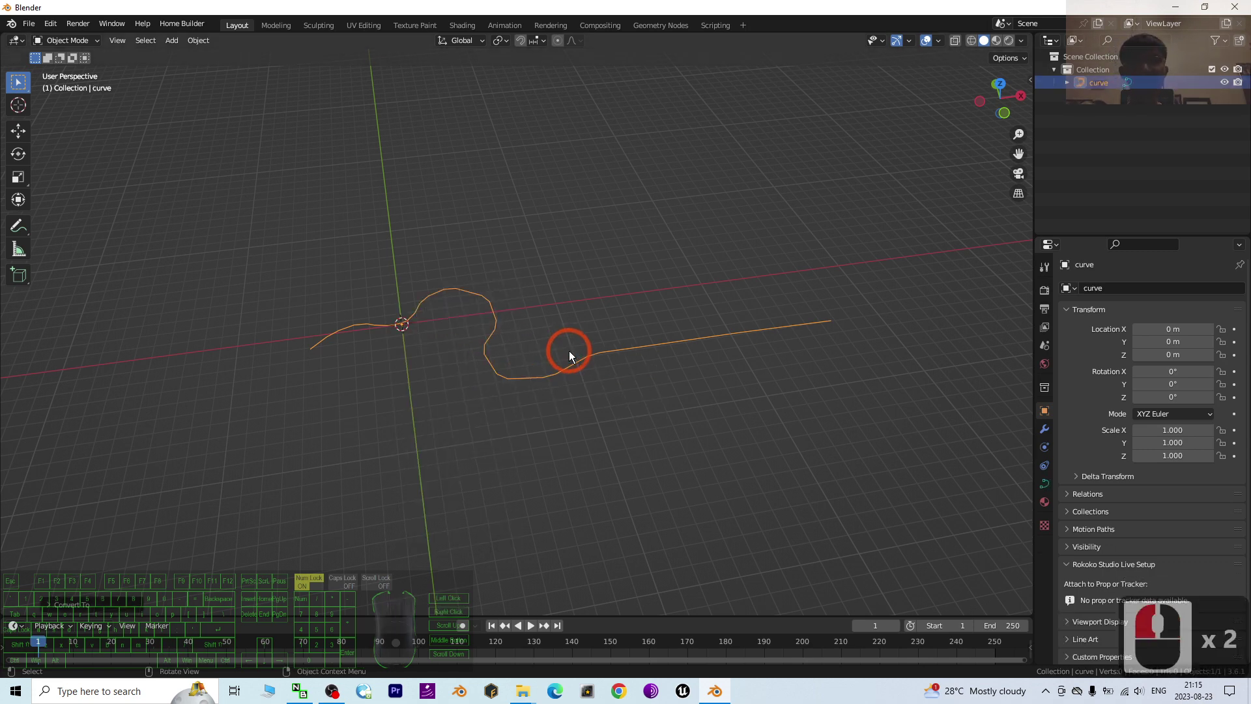
Add a cube mesh at the origin, on top of the curve
scroll(468, 335, "up", 10)
middle_click_drag(431, 357, 587, 369, "shift")
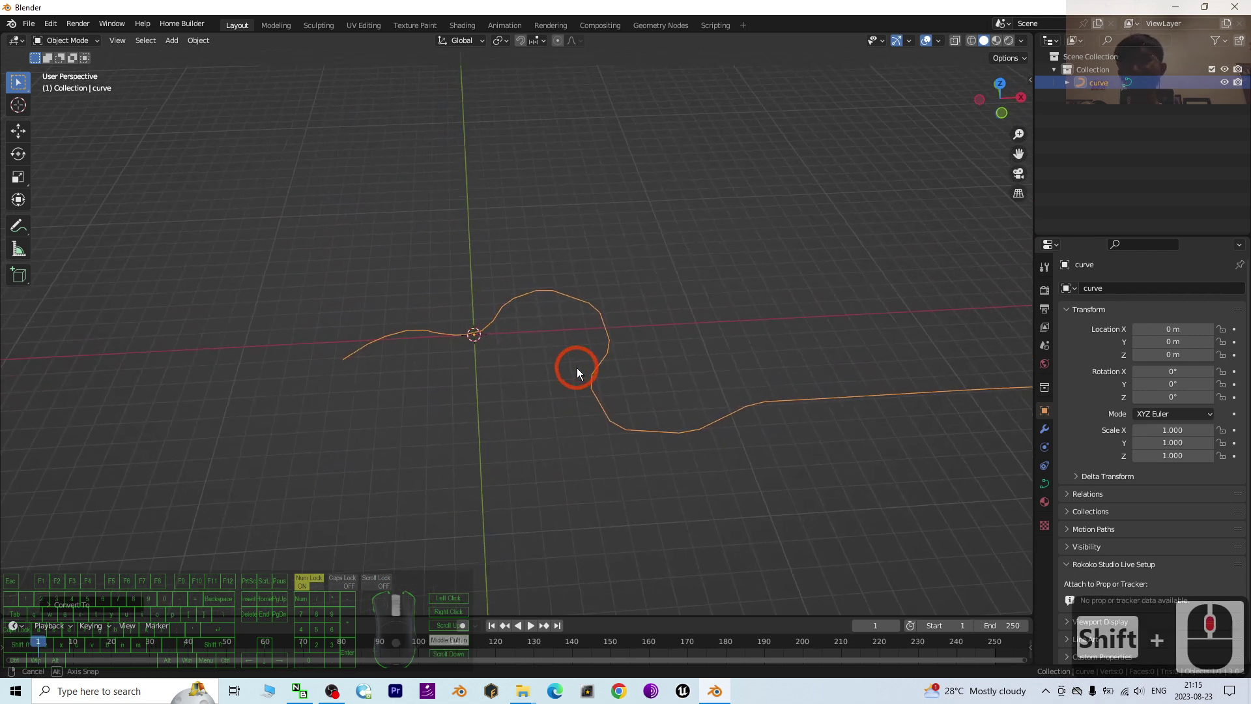
scroll(405, 324, "up", 8)
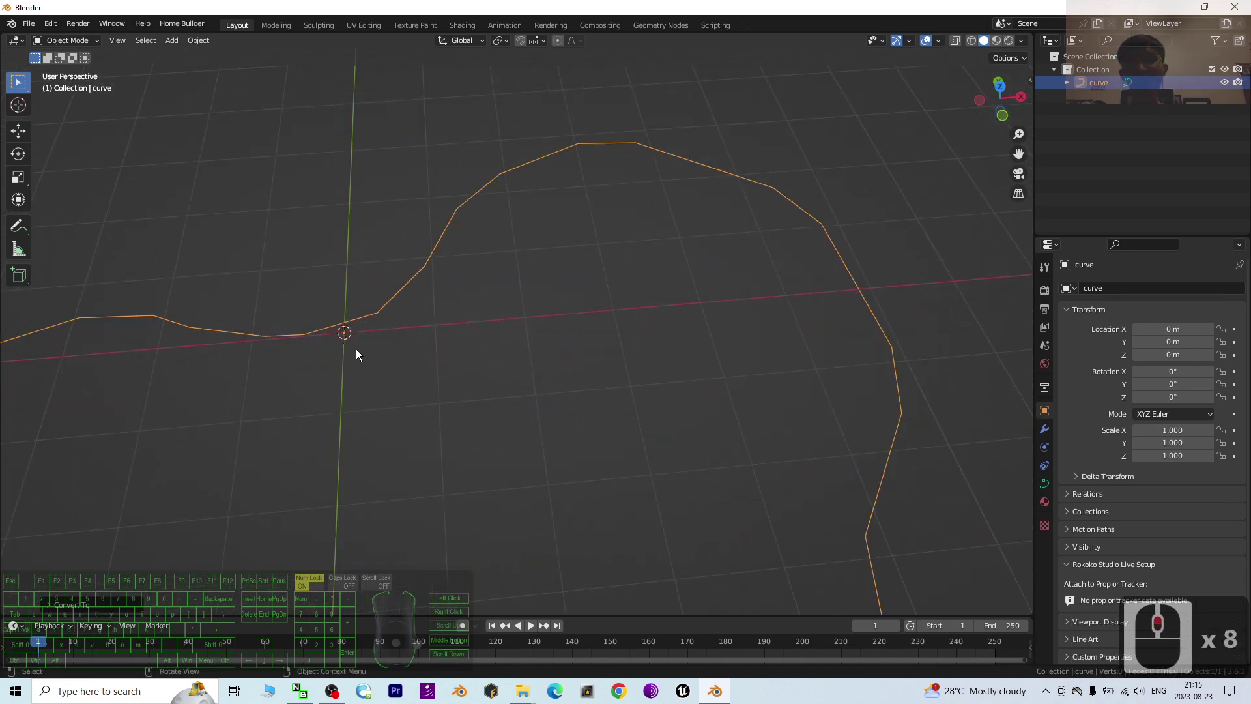
scroll(377, 314, "up", 2)
scroll(404, 319, "down", 3)
middle_click_drag(429, 324, 443, 329, "shift")
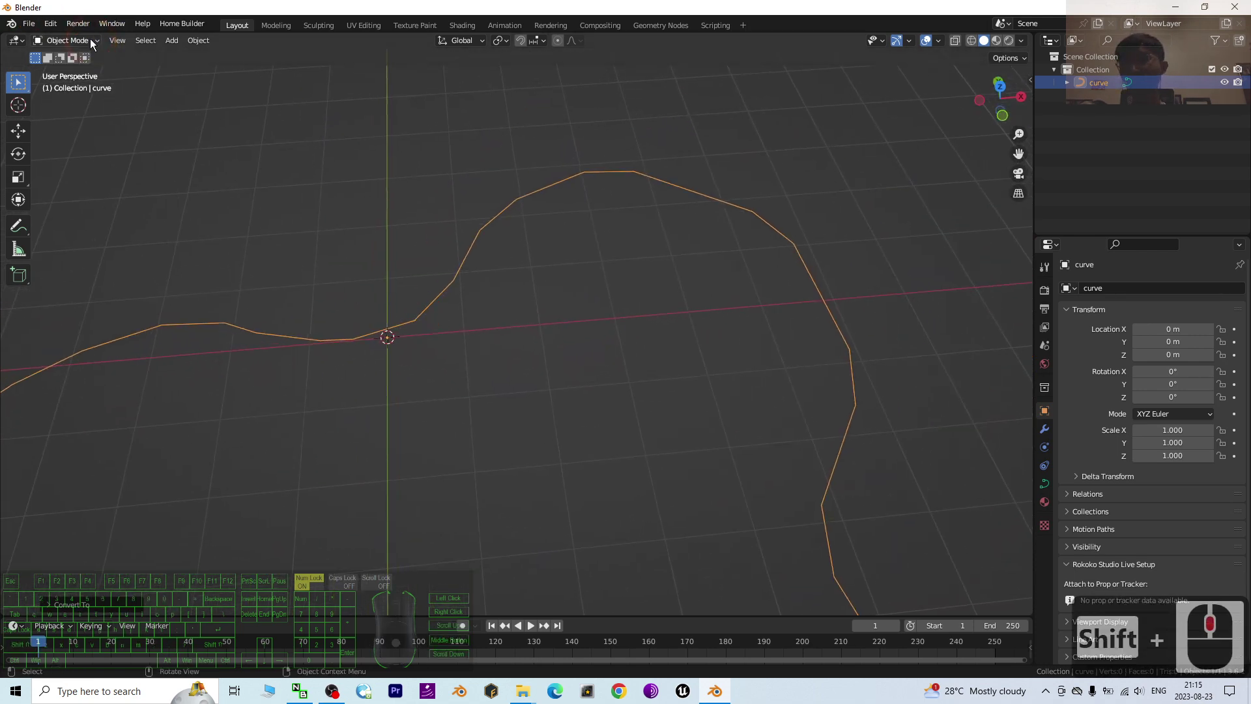
left_click(89, 41)
left_click(172, 37)
left_click(171, 33)
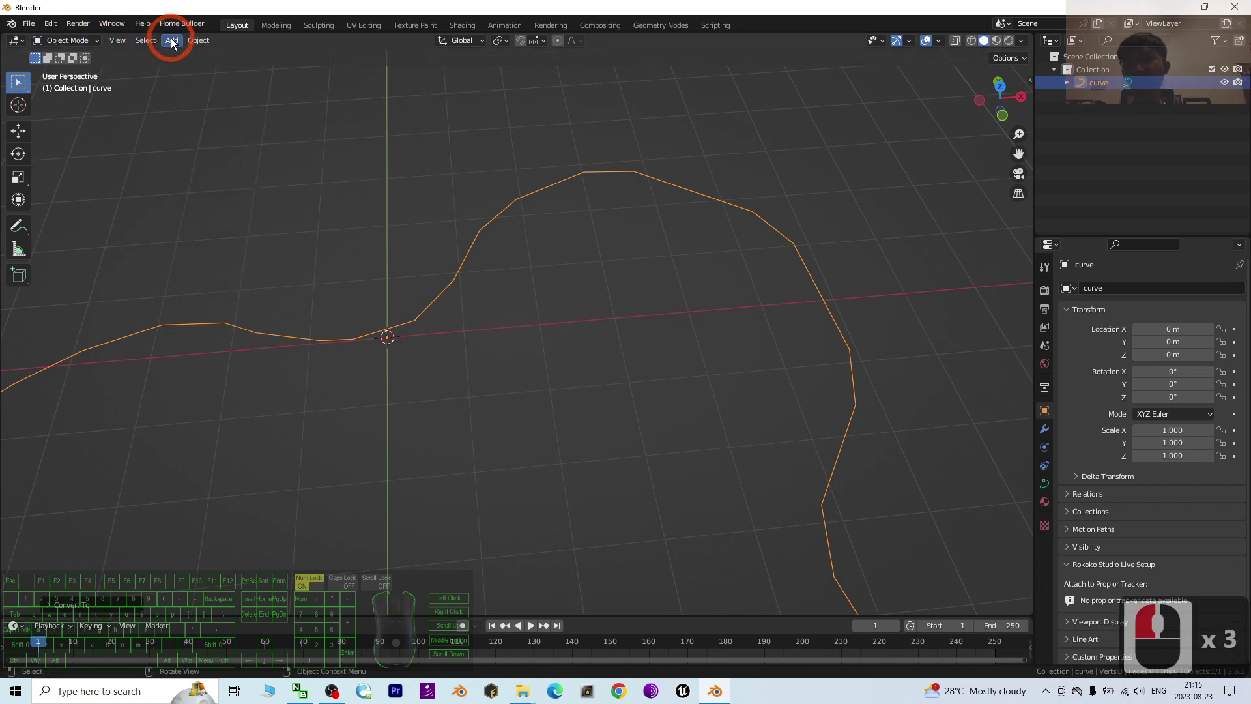
left_click(207, 77)
left_click(207, 77)
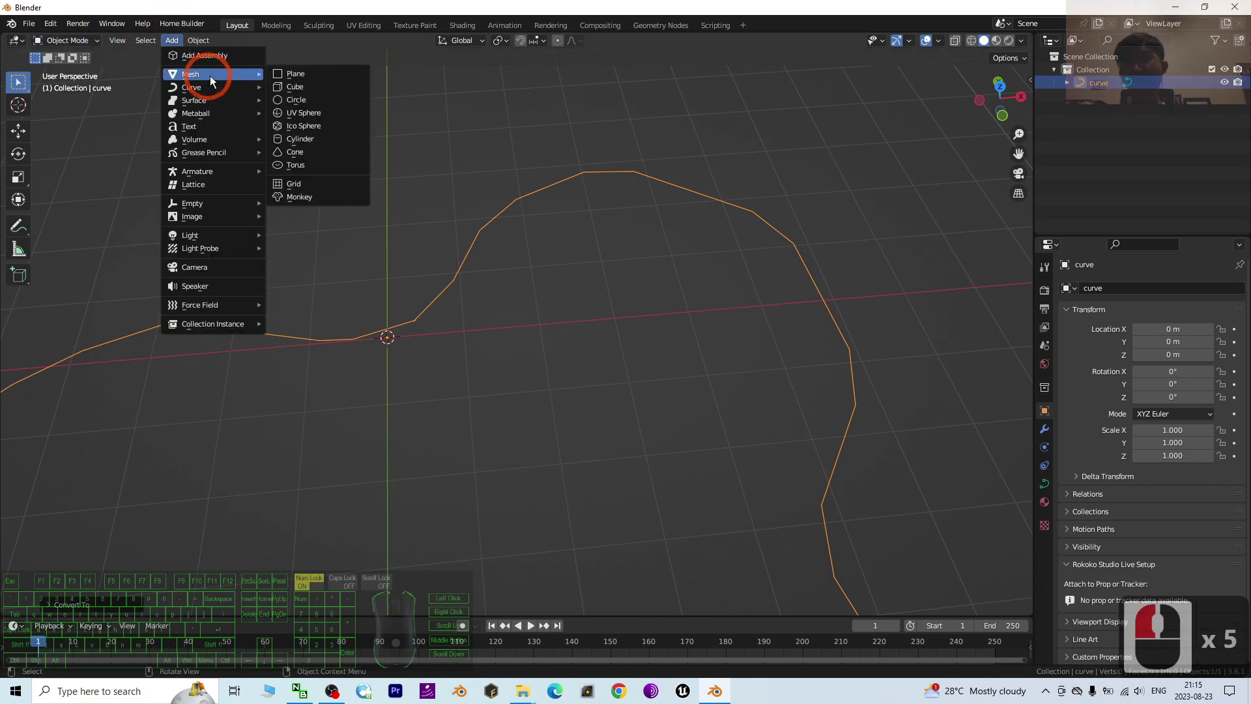
left_click(314, 86)
Enter Edit Mode on the cube and subdivide the whole mesh three times into an eight-by-eight grid per side
middle_click_drag(584, 307, 529, 332)
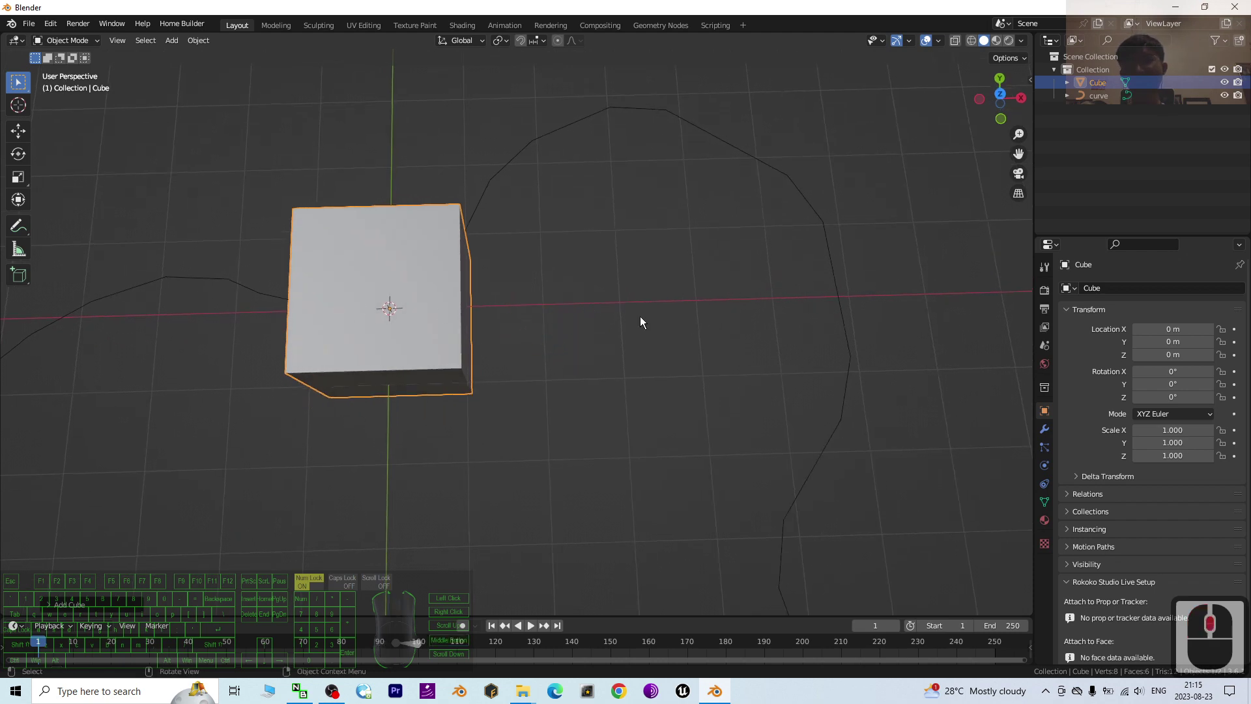
middle_click_drag(462, 324, 652, 313)
middle_click_drag(629, 386, 674, 435, "shift")
left_click(83, 41)
left_click(65, 57)
right_click(456, 355)
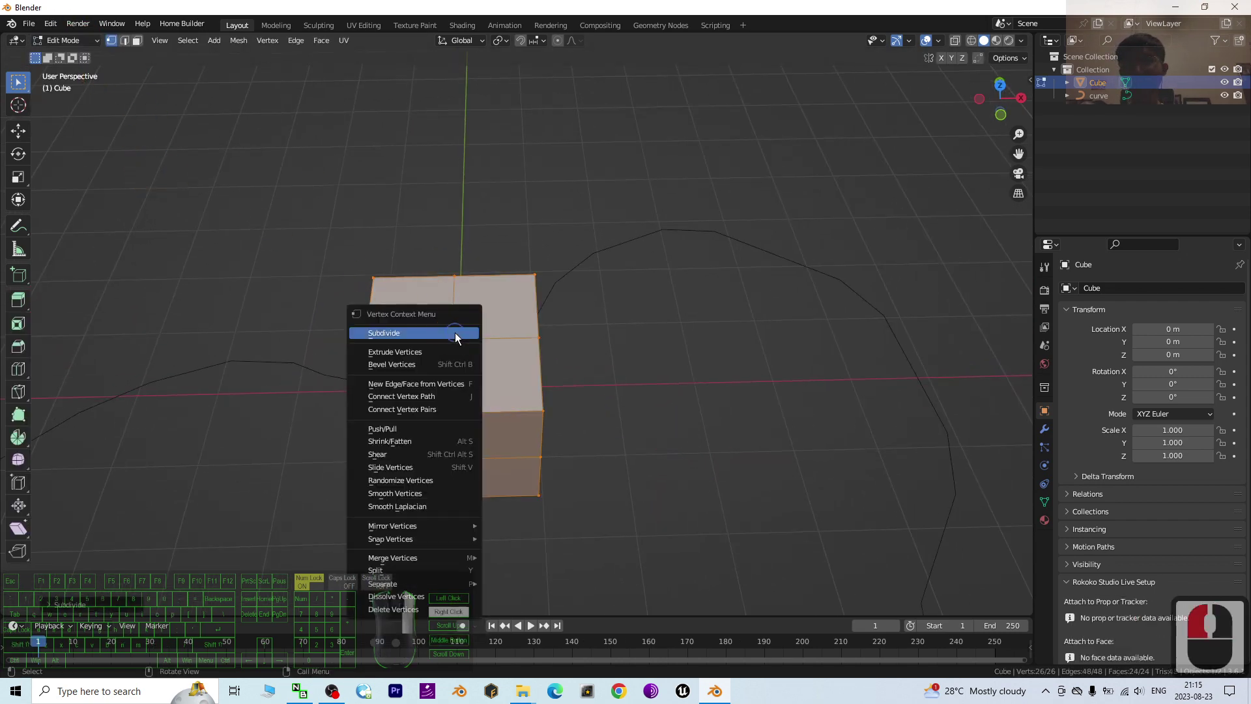
left_click(456, 331)
right_click(456, 330)
left_click(477, 328)
middle_click_drag(503, 435, 515, 468)
scroll(490, 411, "up", 3)
middle_click_drag(475, 424, 532, 400)
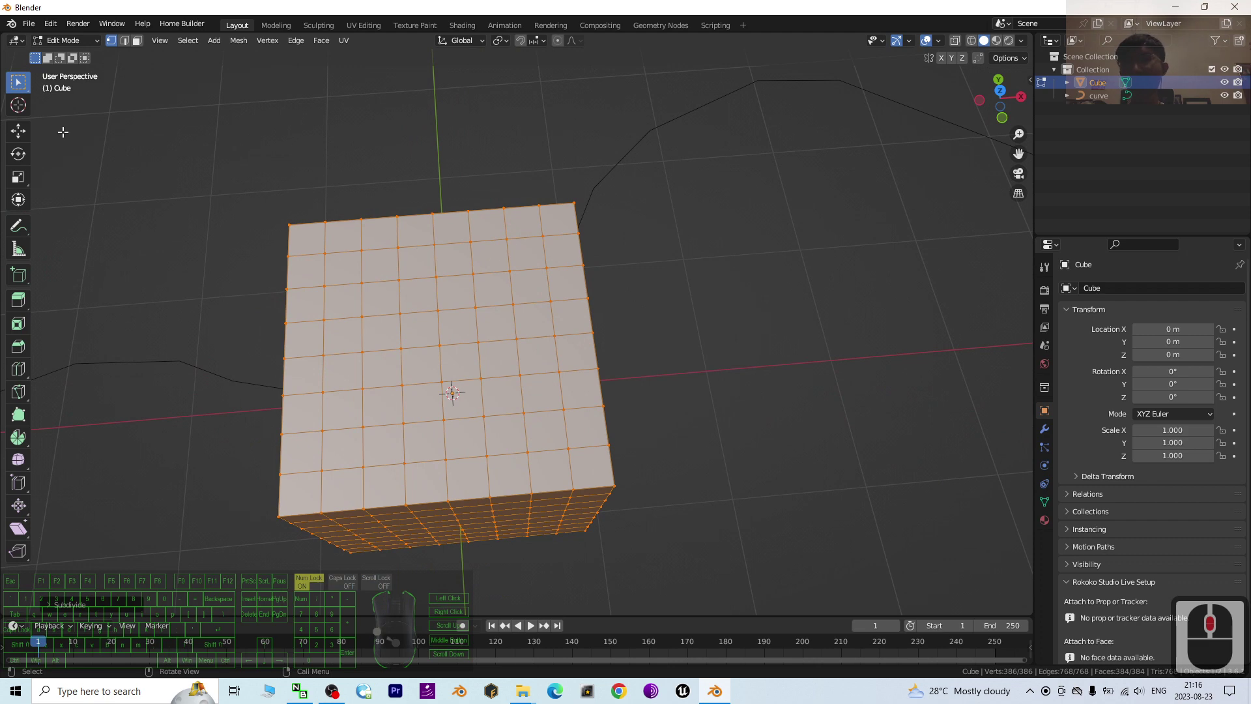
Switch to face selection and select the full back row of faces on the cube's top
middle_click_drag(450, 230, 502, 386)
left_click(136, 40)
left_click(402, 287)
left_click(370, 226)
left_click(399, 224)
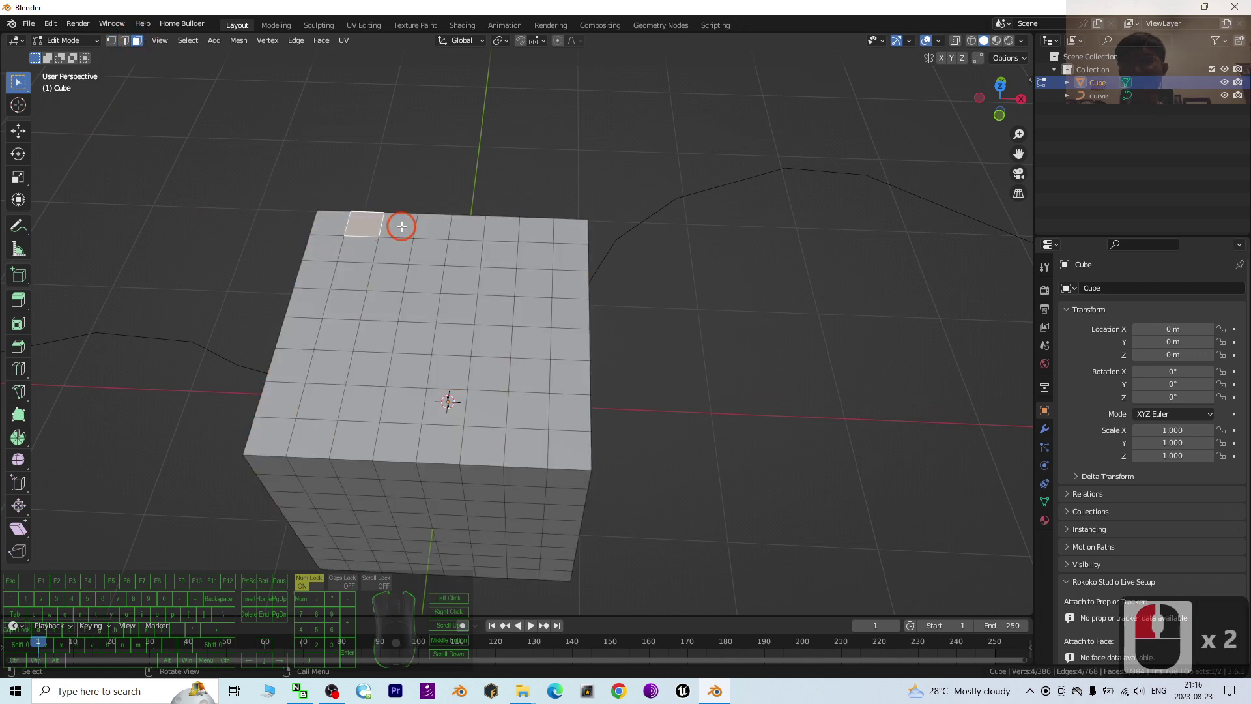
left_click(329, 224)
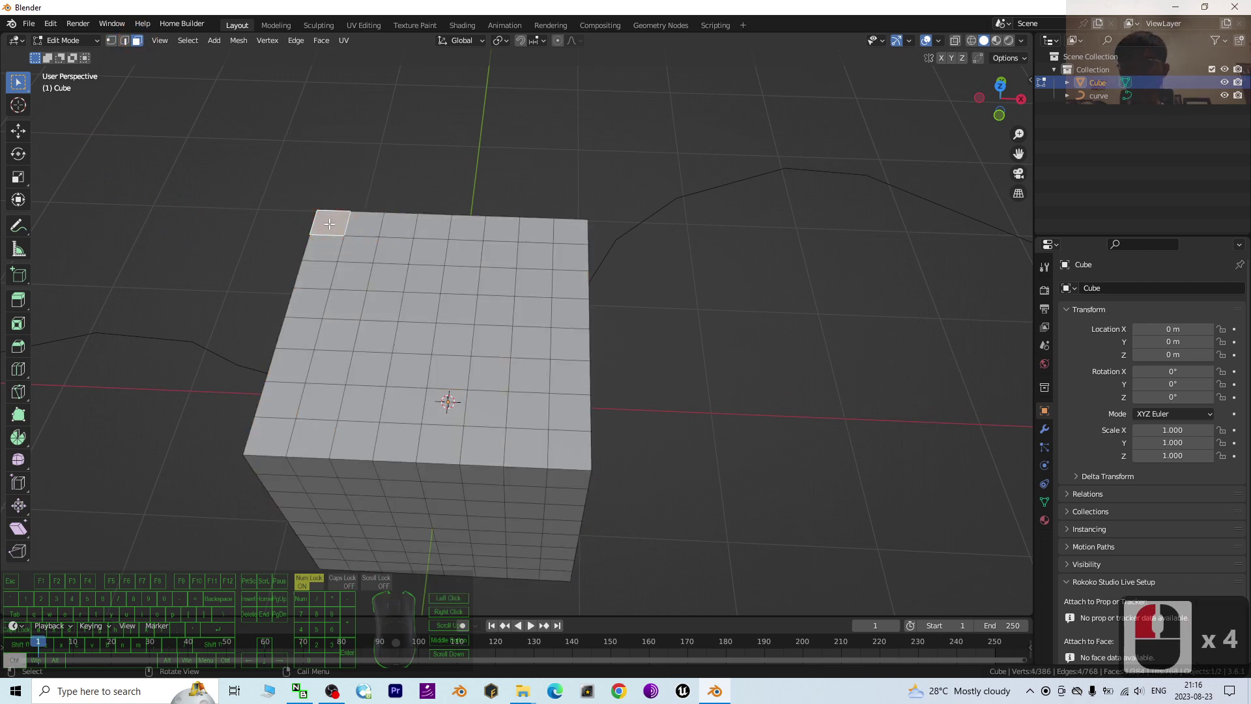
left_click(586, 230, "ctrl")
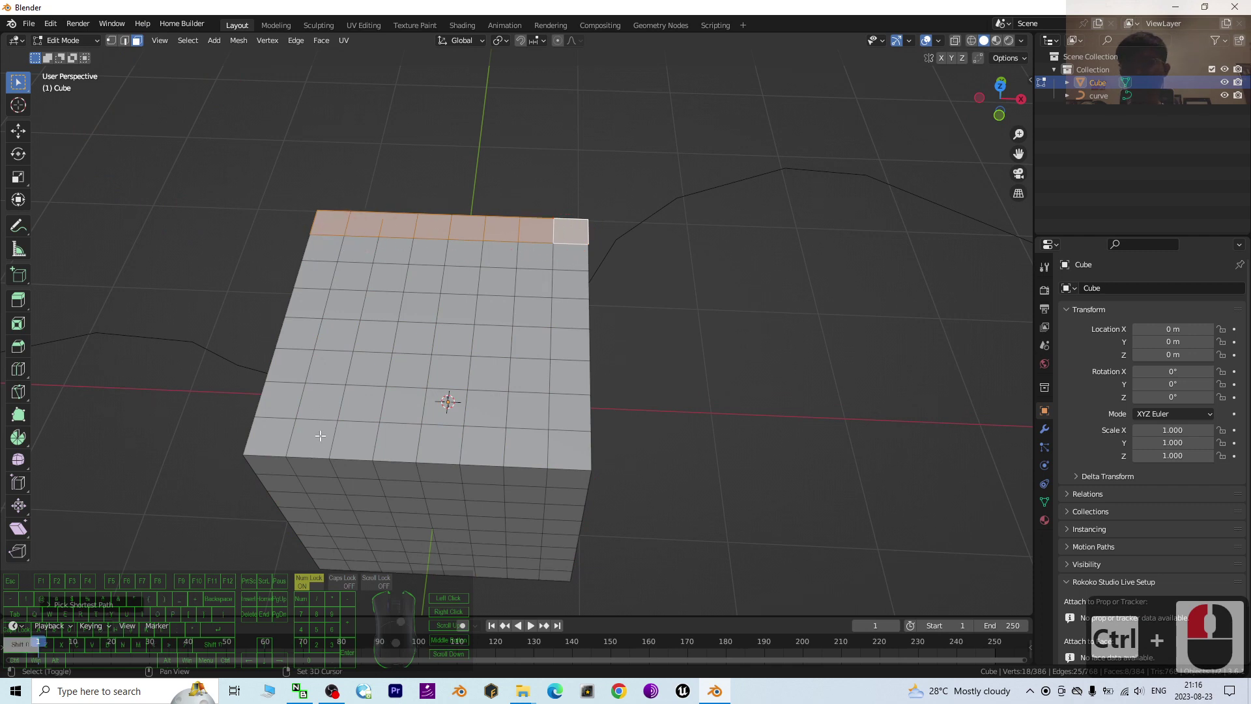
Add the front row of top faces to the selection and extrude both rows upward by about 0.45 m
left_click(268, 438, "shift")
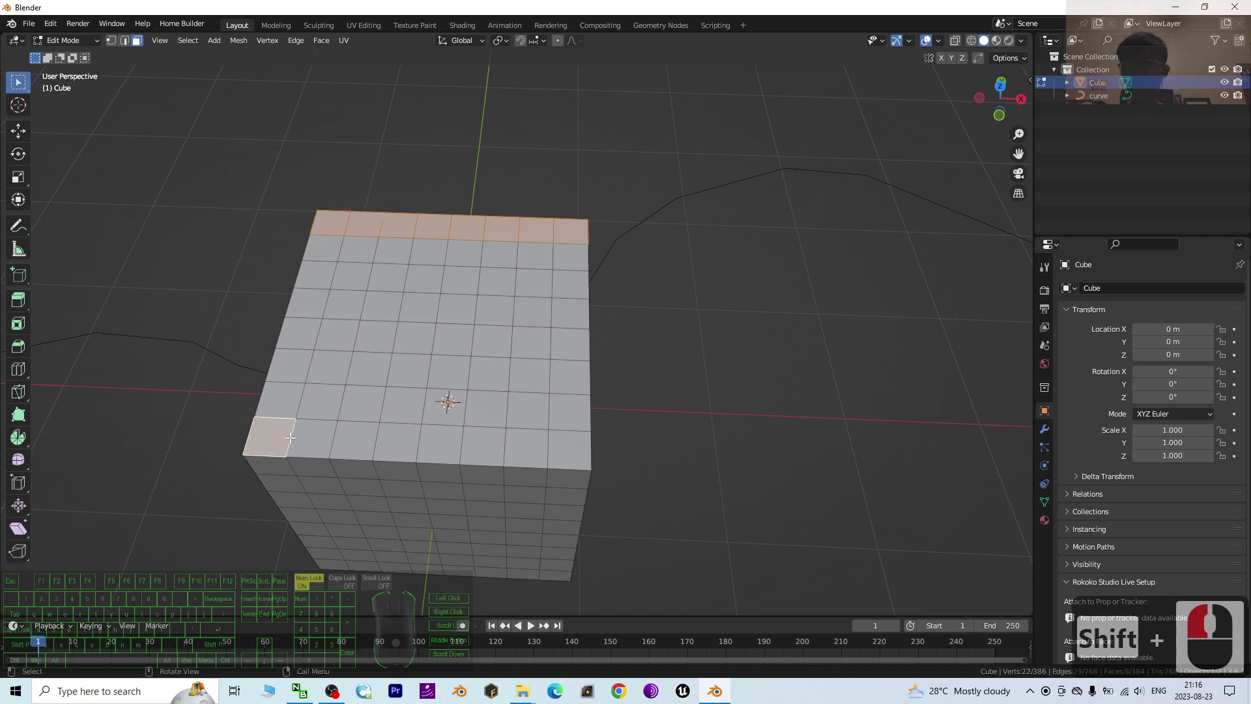
left_click(580, 452, "ctrl")
middle_click_drag(573, 455, 586, 417)
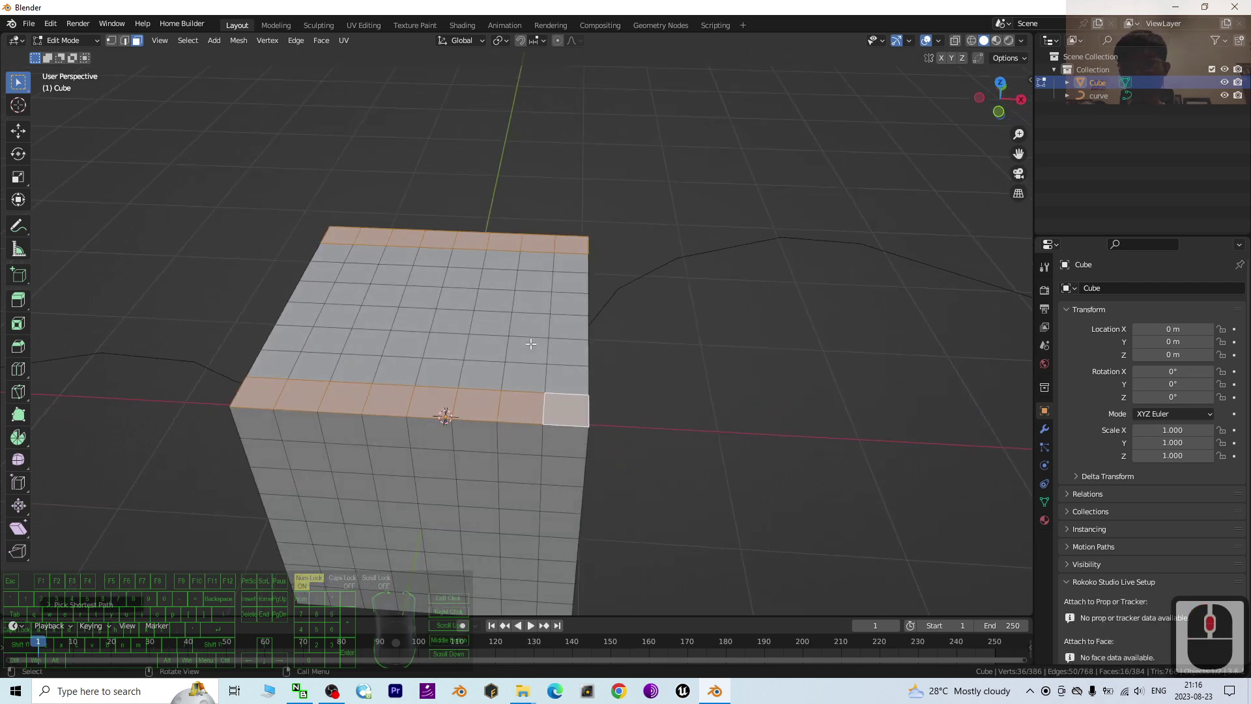
key("e")
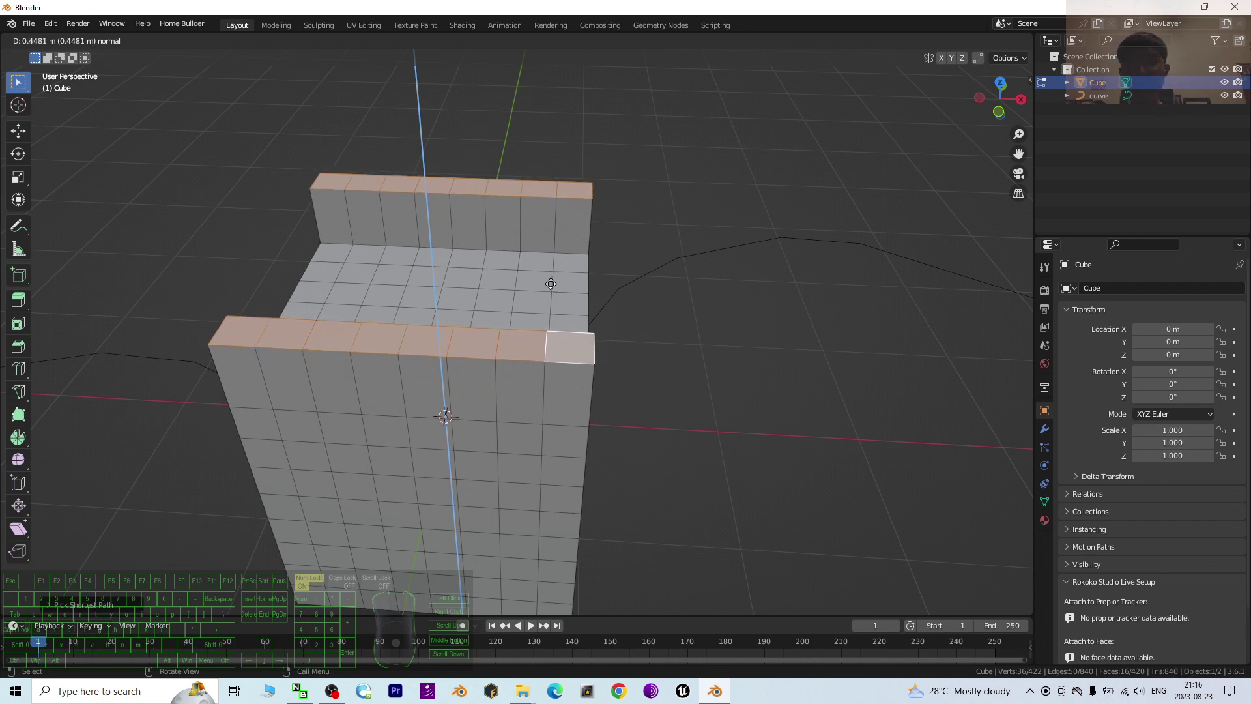
left_click(550, 282)
Examine the raised block from several distances and angles in relation to the curve
middle_click_drag(793, 411, 707, 396)
scroll(707, 396, "down", 14)
scroll(505, 444, "up", 6)
scroll(506, 444, "down", 8)
middle_click_drag(467, 445, 553, 450)
scroll(600, 301, "up", 13)
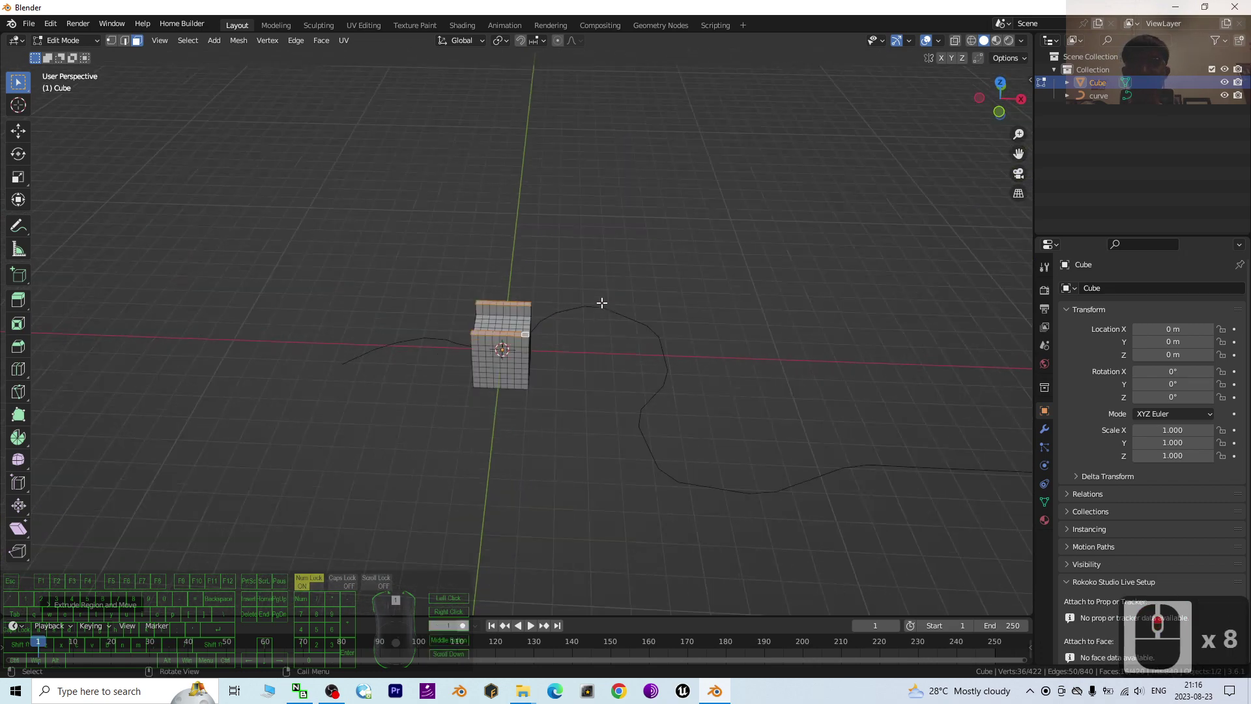
scroll(617, 310, "down", 3)
middle_click_drag(609, 346, 567, 279)
scroll(568, 281, "up", 2)
scroll(568, 281, "down", 3)
middle_click_drag(671, 332, 543, 342)
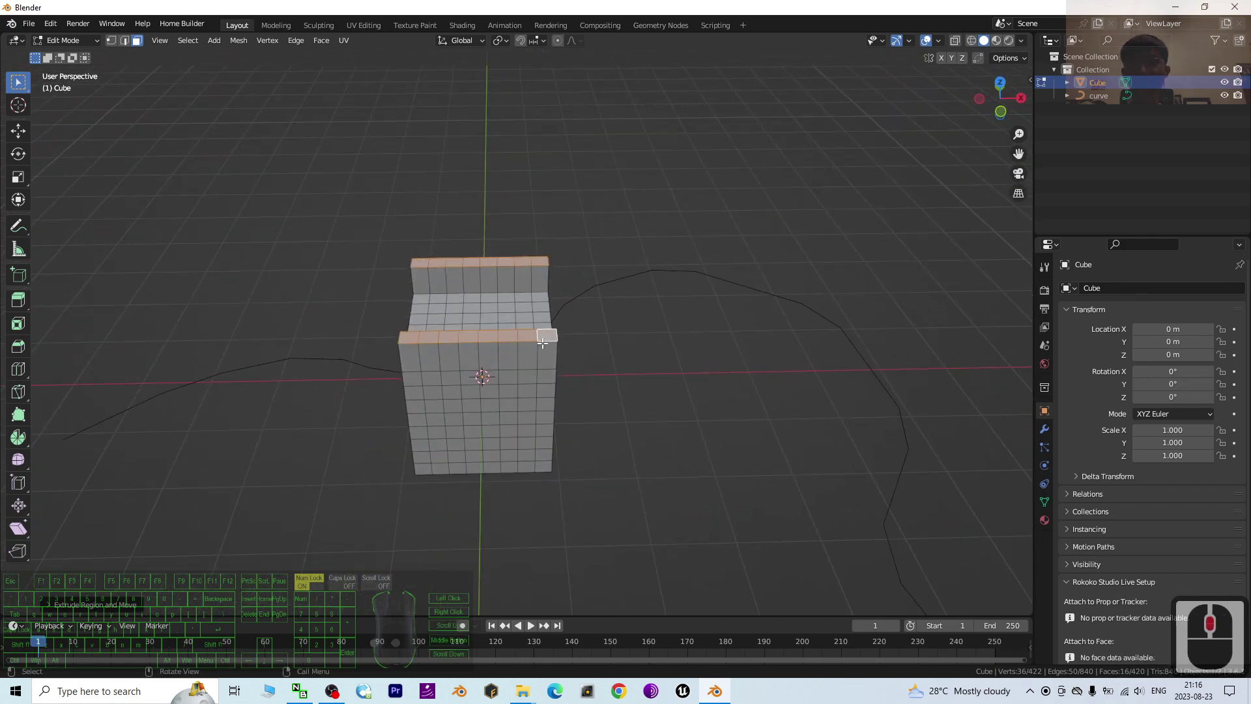
Select the third, fourth, seventh and eighth top faces from the left on both the front and back walls
scroll(547, 333, "up", 4)
left_click(658, 355)
left_click(533, 339)
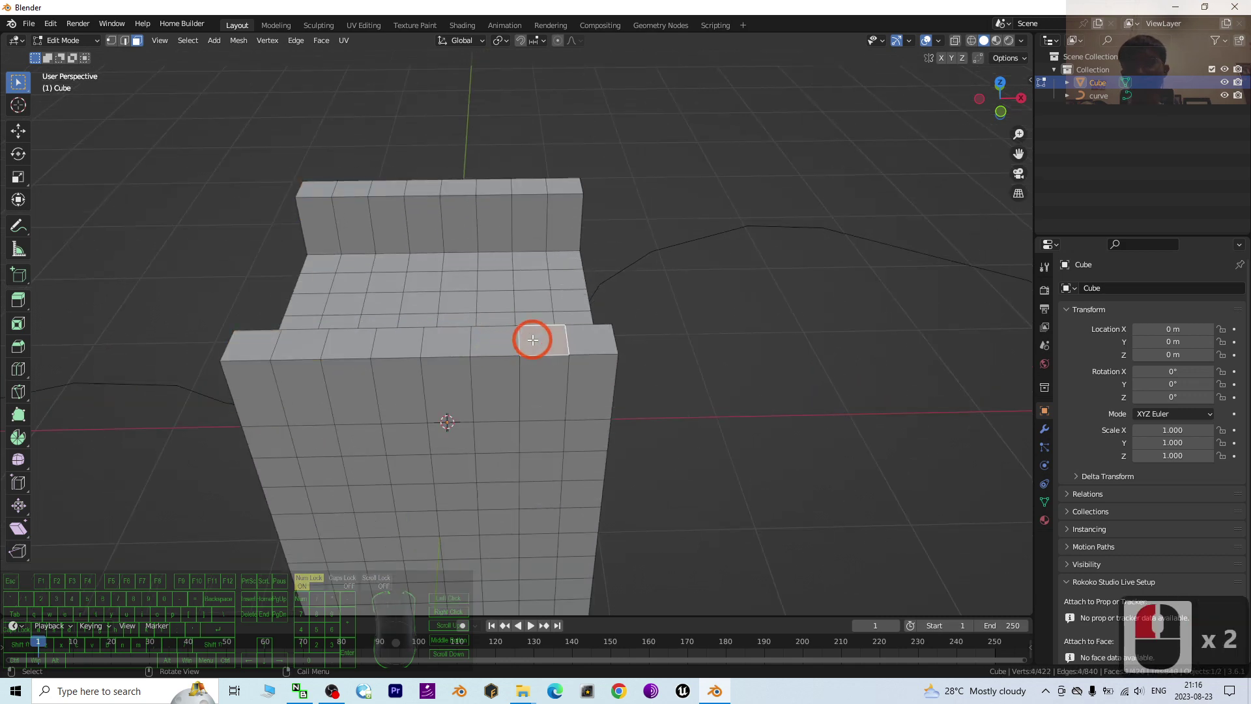
left_click(598, 345, "shift")
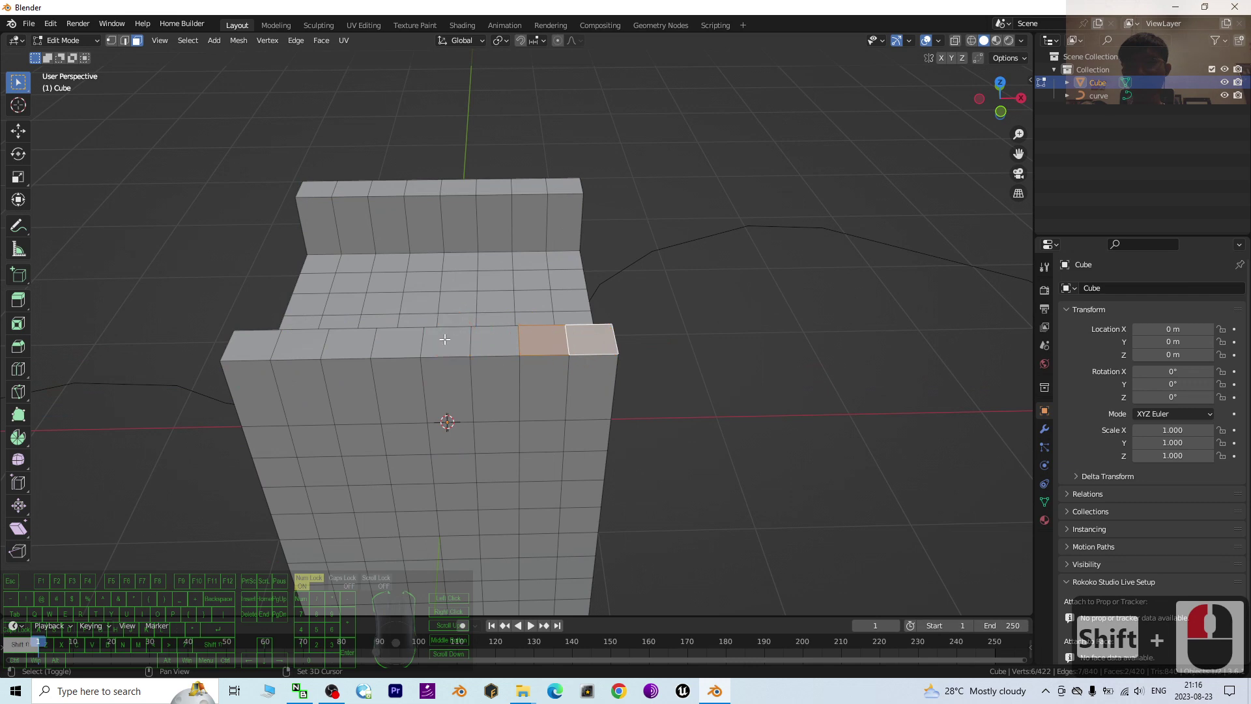
left_click(406, 344, "shift")
left_click(356, 340, "shift")
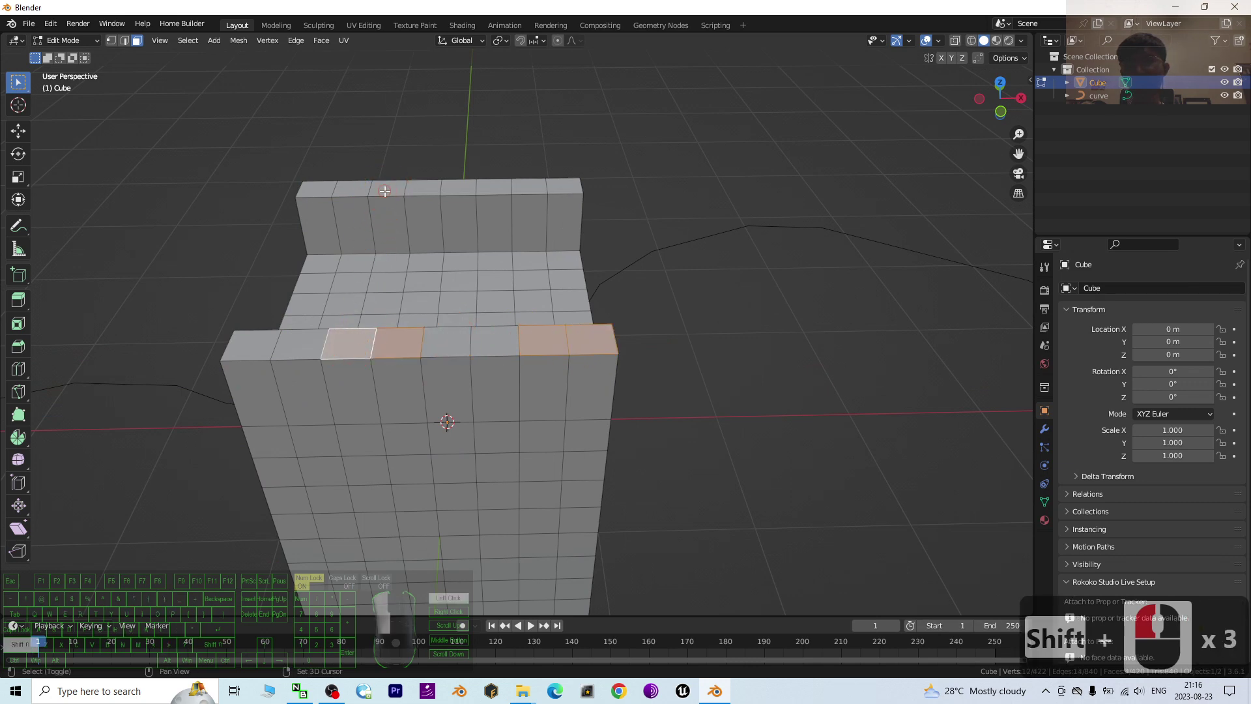
left_click(387, 188, "shift")
left_click(424, 187, "shift")
left_click(551, 186, "shift")
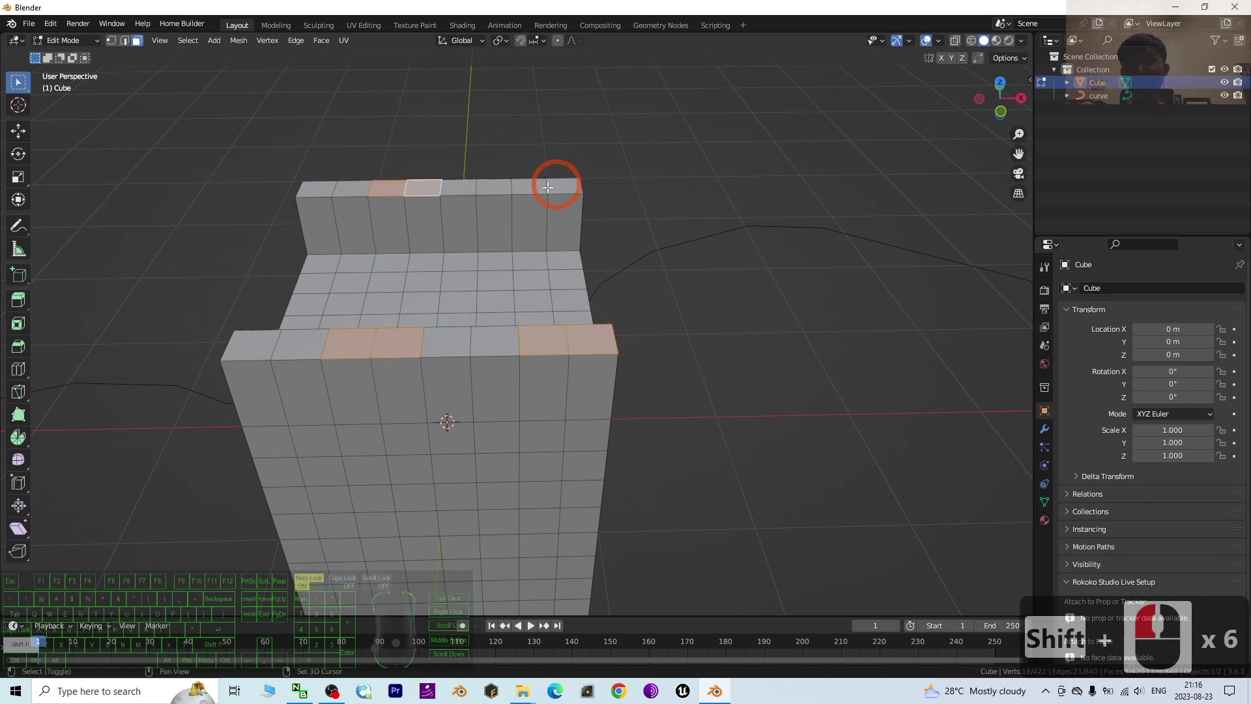
left_click(561, 188, "shift")
left_click(562, 189, "shift")
Extrude the selected wall-top faces upward by about 0.25 m to form battlements and return to Object Mode
middle_click_drag(706, 320, 629, 290)
key("e")
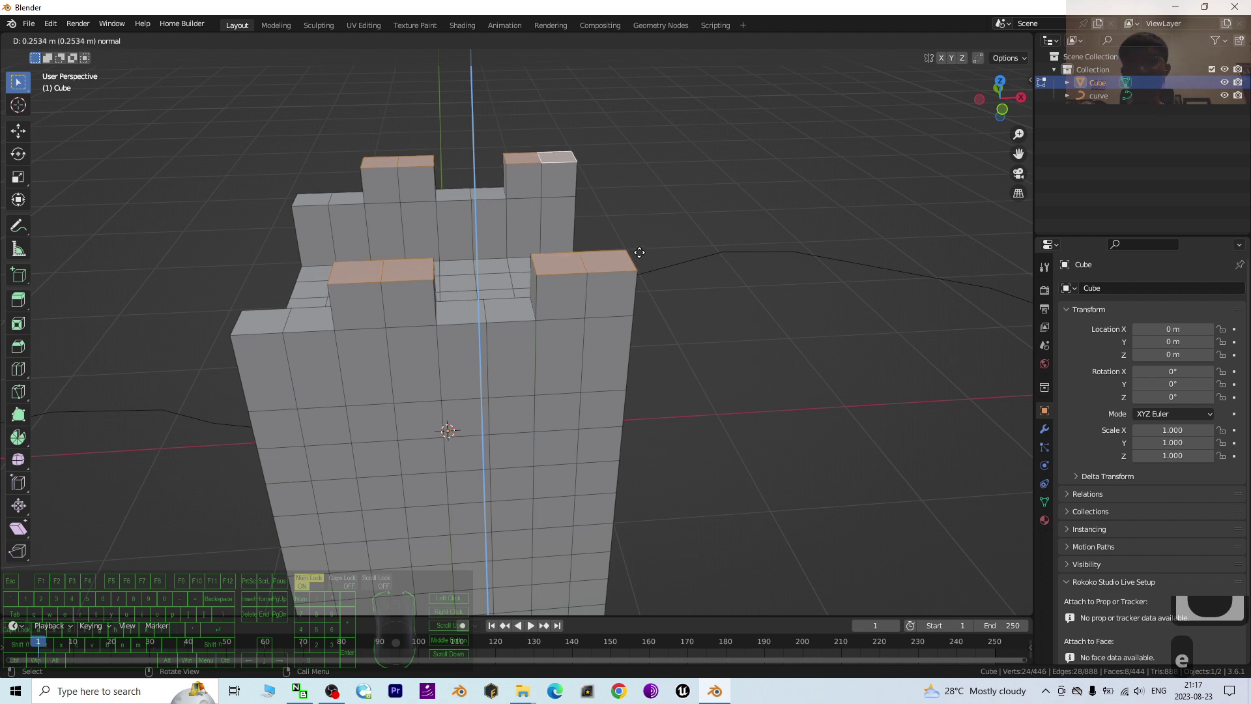
left_click(639, 252)
scroll(652, 288, "down", 7)
middle_click_drag(643, 388, 638, 433)
left_click(85, 41)
left_click(79, 57)
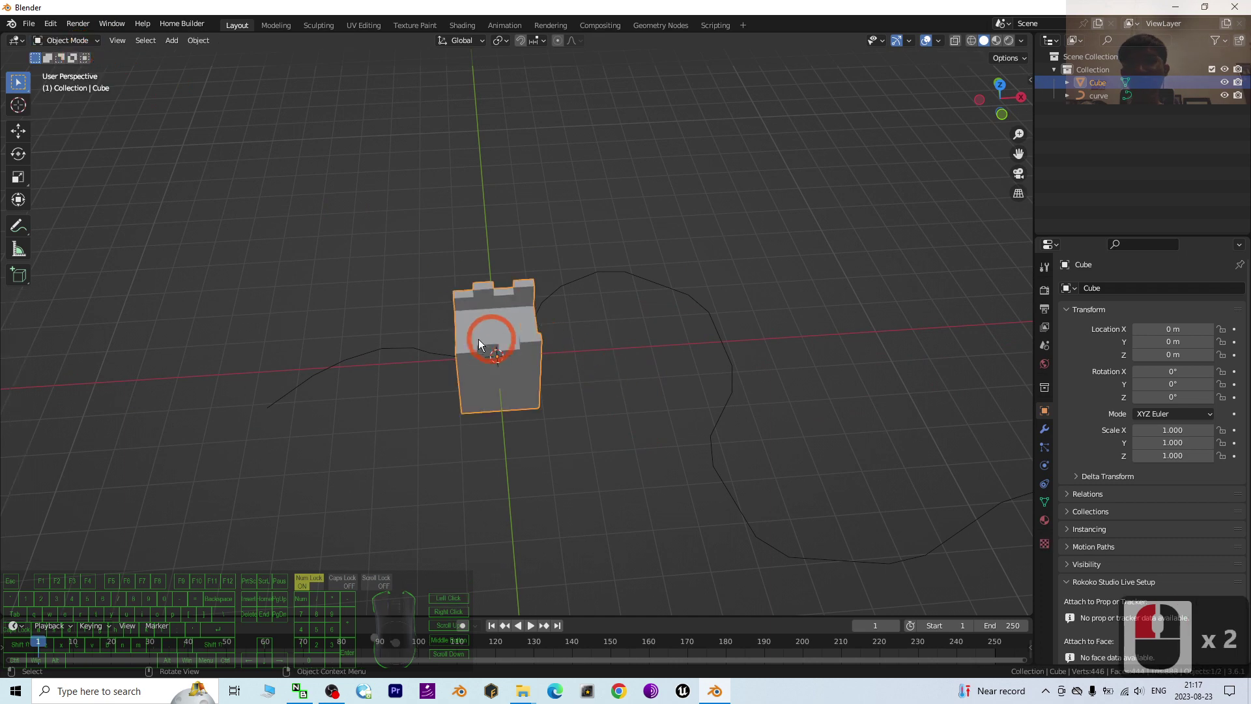
Select the curve and enlarge it uniformly to a scale of about 7.29
mouse_move(639, 457)
middle_mouse_down()
mouse_move(641, 407)
mouse_move(646, 435)
middle_mouse_up()
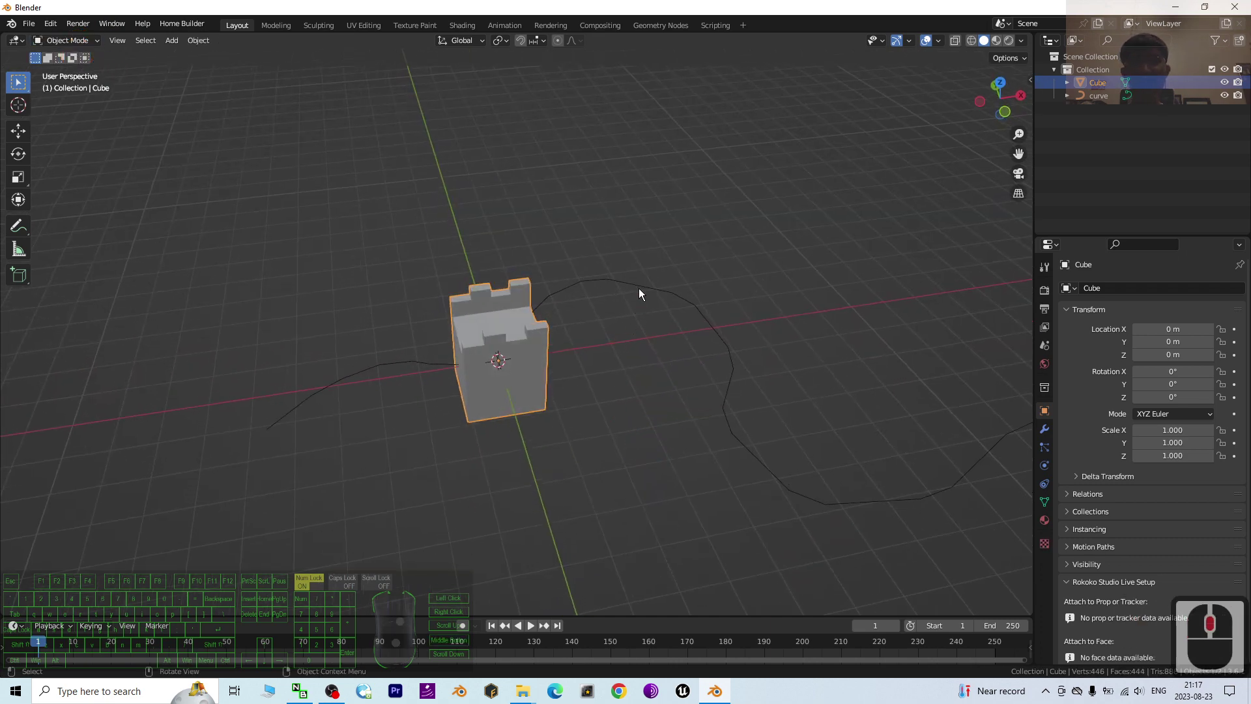
left_click(640, 293)
scroll(641, 313, "down", 8)
key("s")
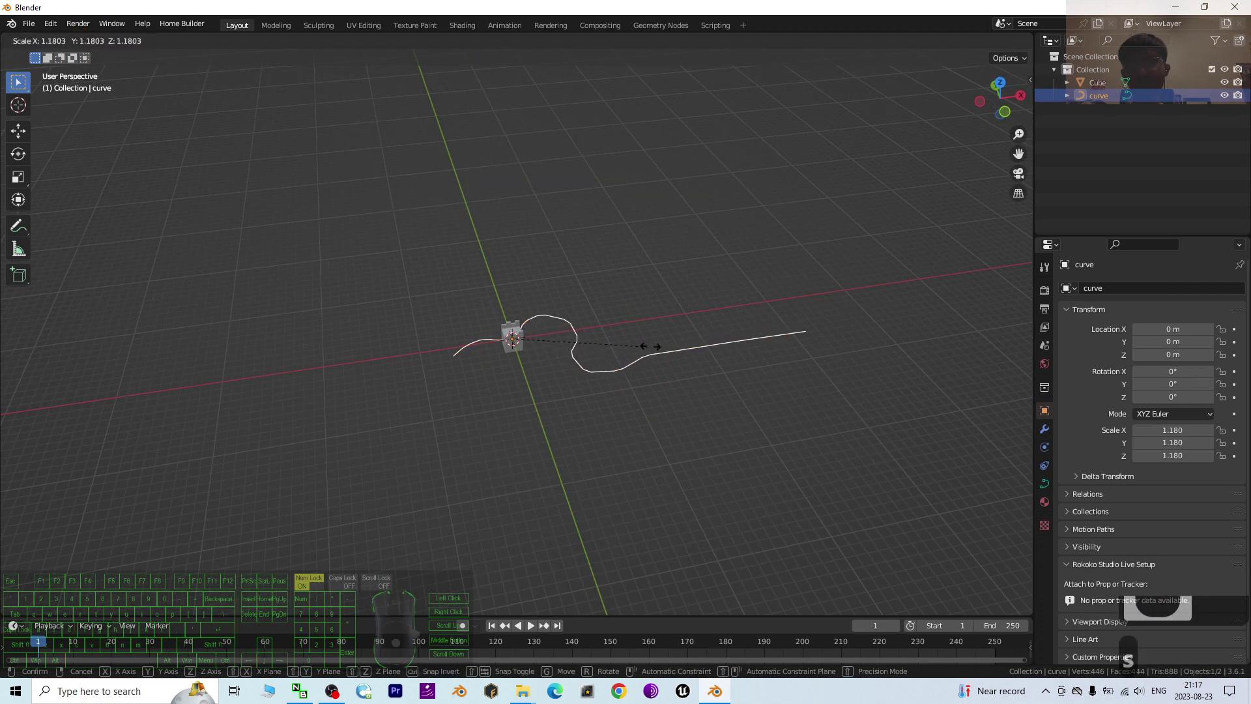
left_click(992, 265)
left_click(819, 326)
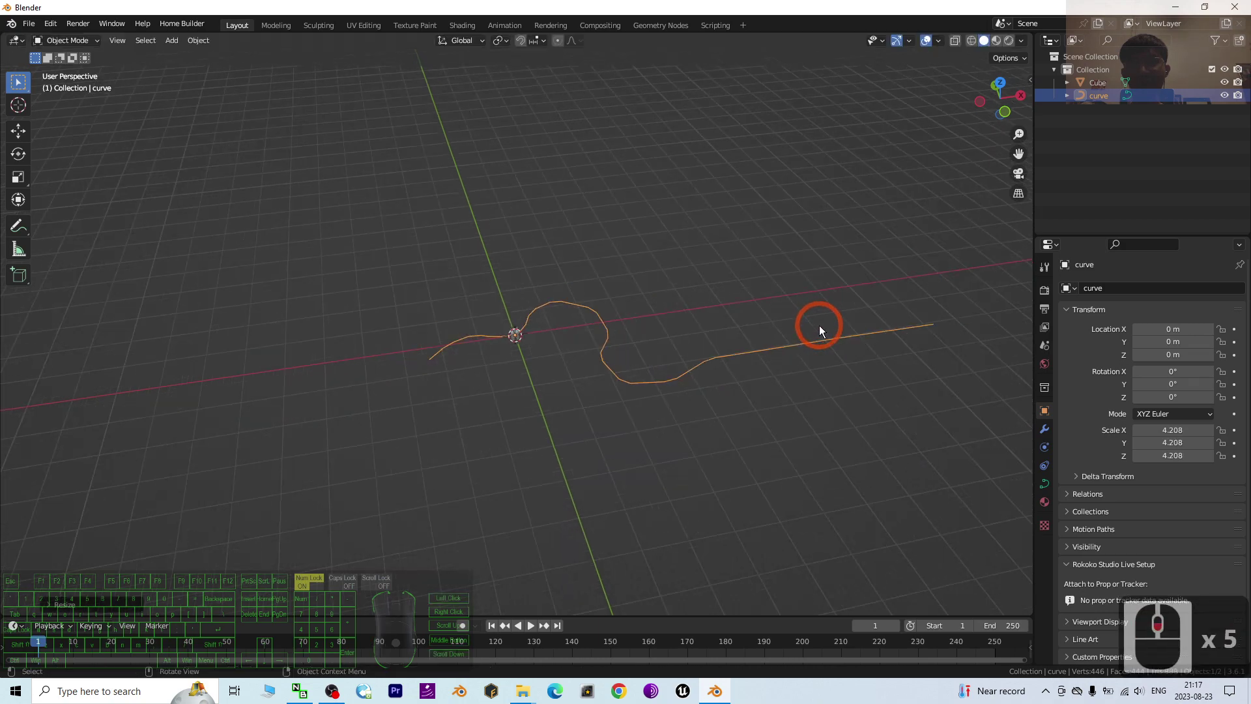
left_click(771, 448)
left_click(626, 298)
key("s")
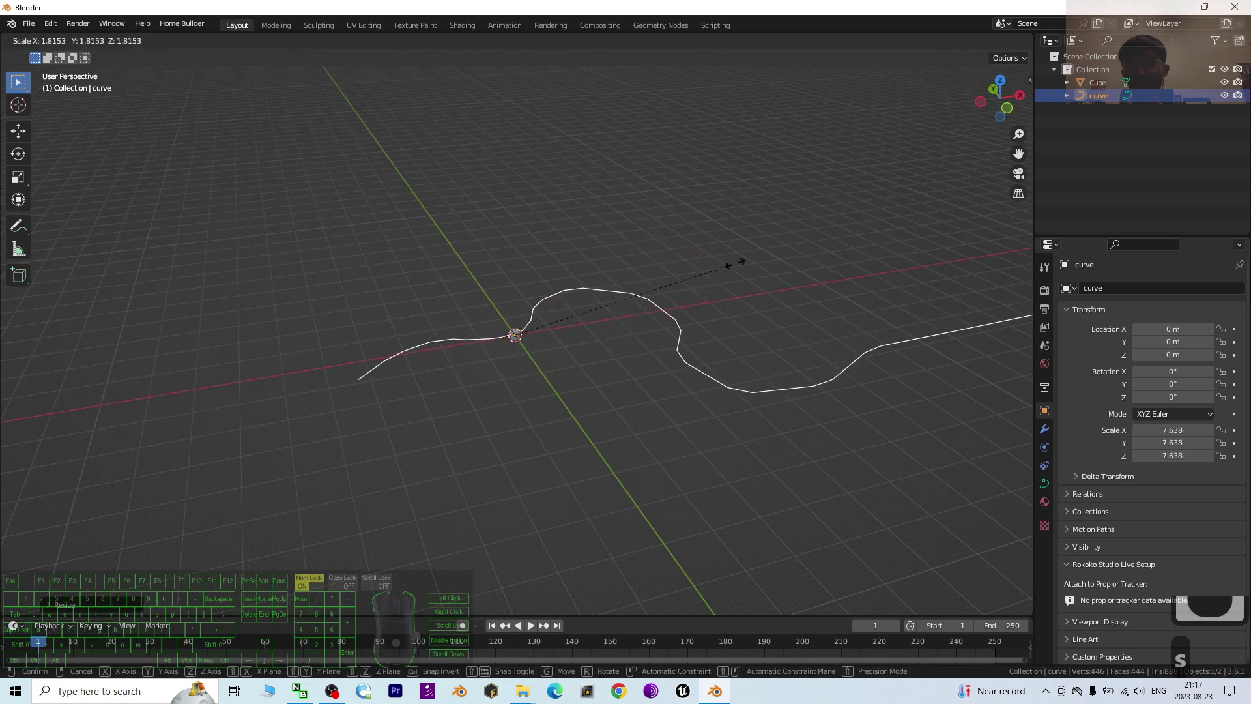
left_click(721, 268)
left_click(681, 321)
left_click(683, 322)
Select the battlement cube and add an Array modifier to it
scroll(682, 322, "down", 6)
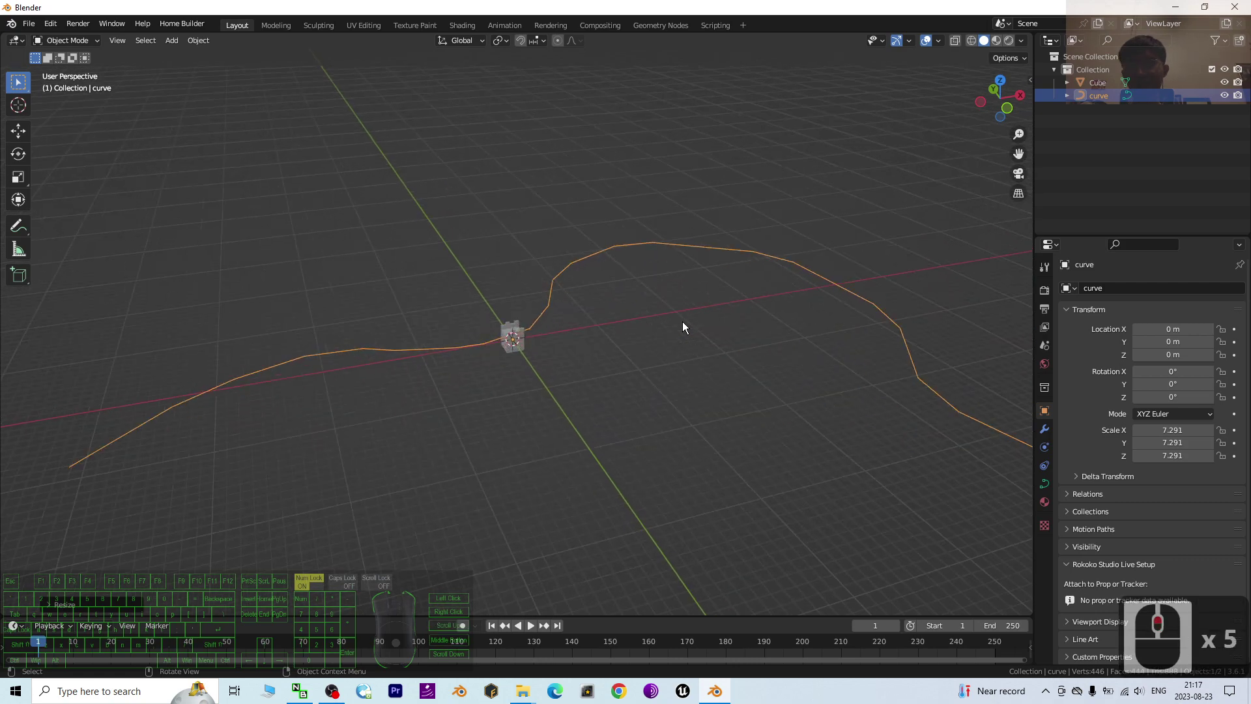
scroll(682, 321, "down", 6)
scroll(663, 327, "up", 14)
middle_click_drag(655, 335, 573, 405)
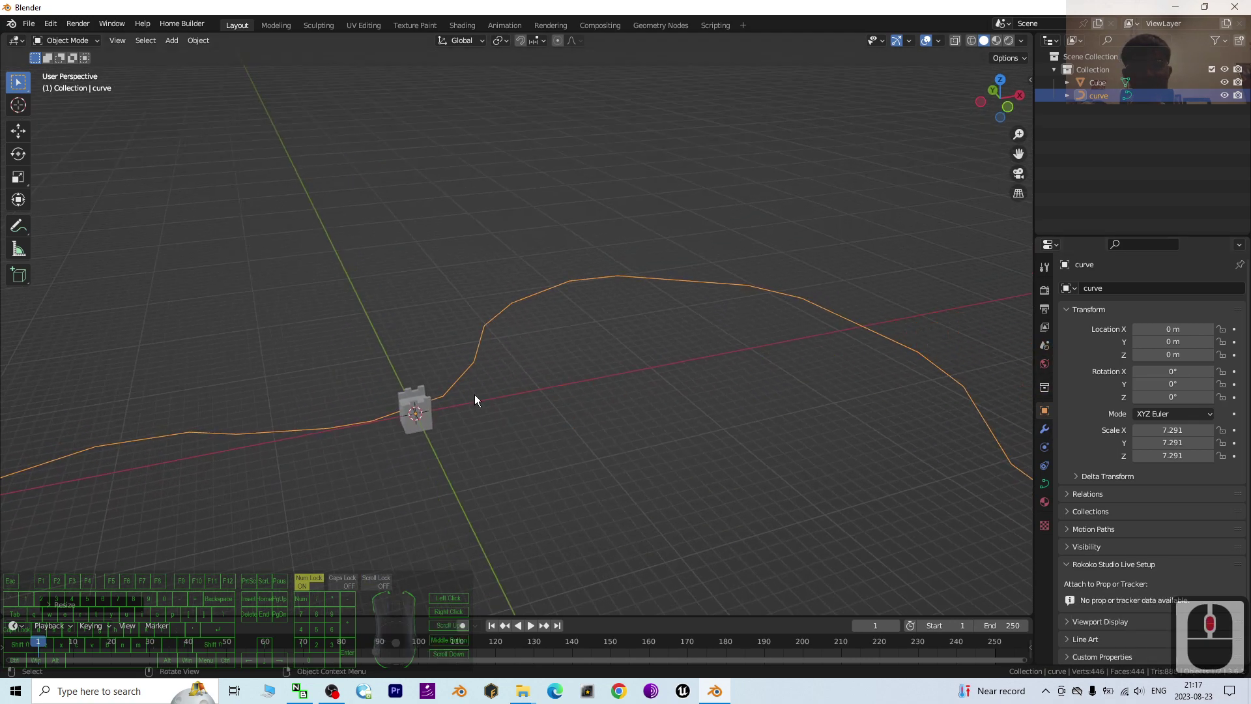
left_click(425, 409)
scroll(425, 411, "up", 3)
scroll(410, 433, "up", 2)
middle_click_drag(402, 456, 320, 405)
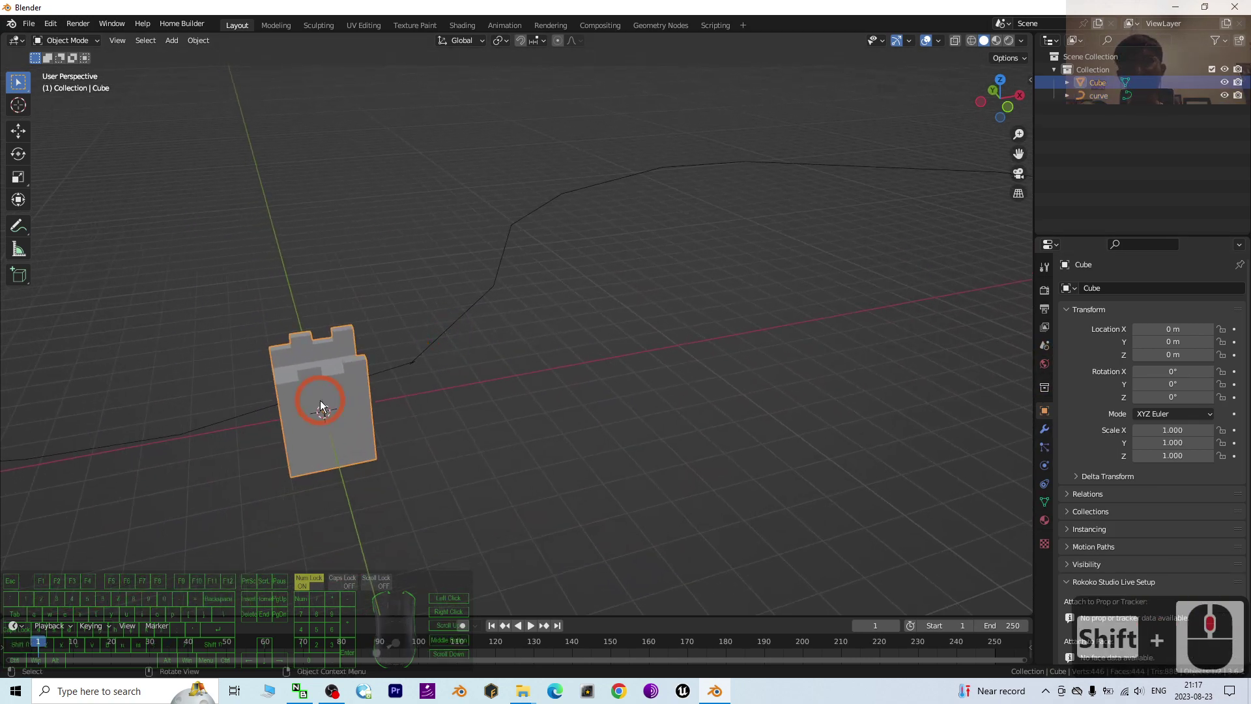
left_click(1044, 430)
left_click(1104, 289)
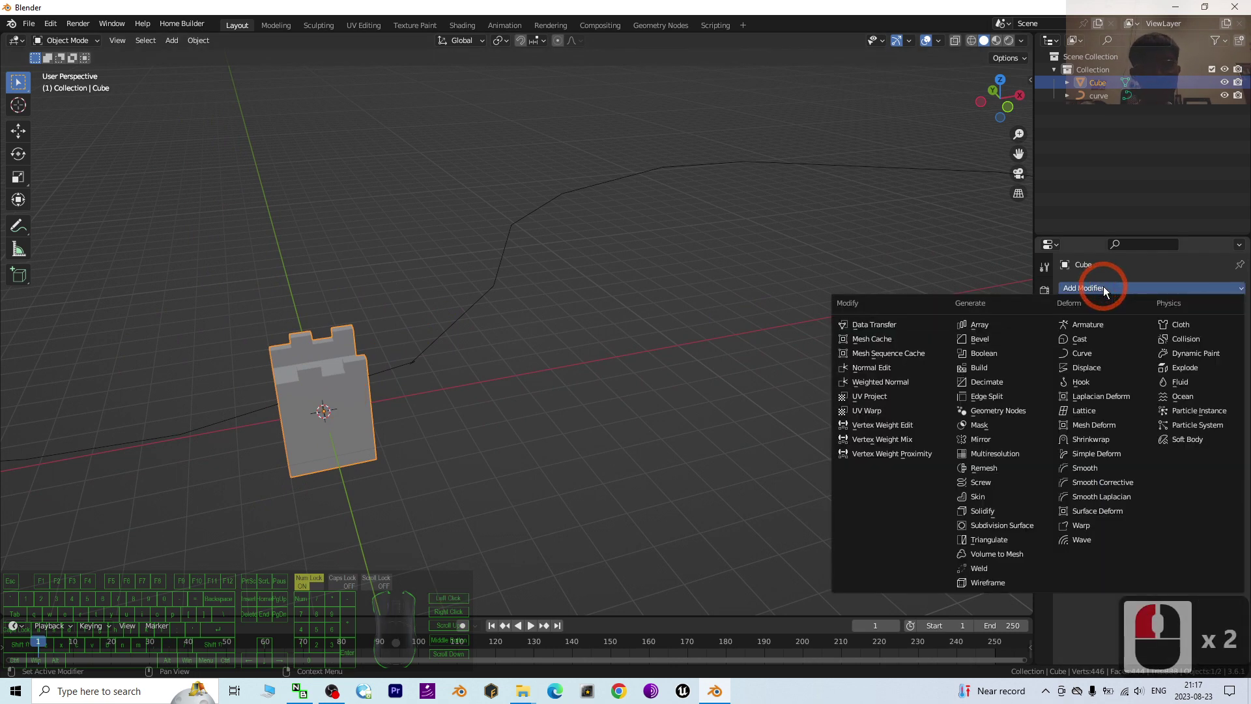
left_click(979, 324)
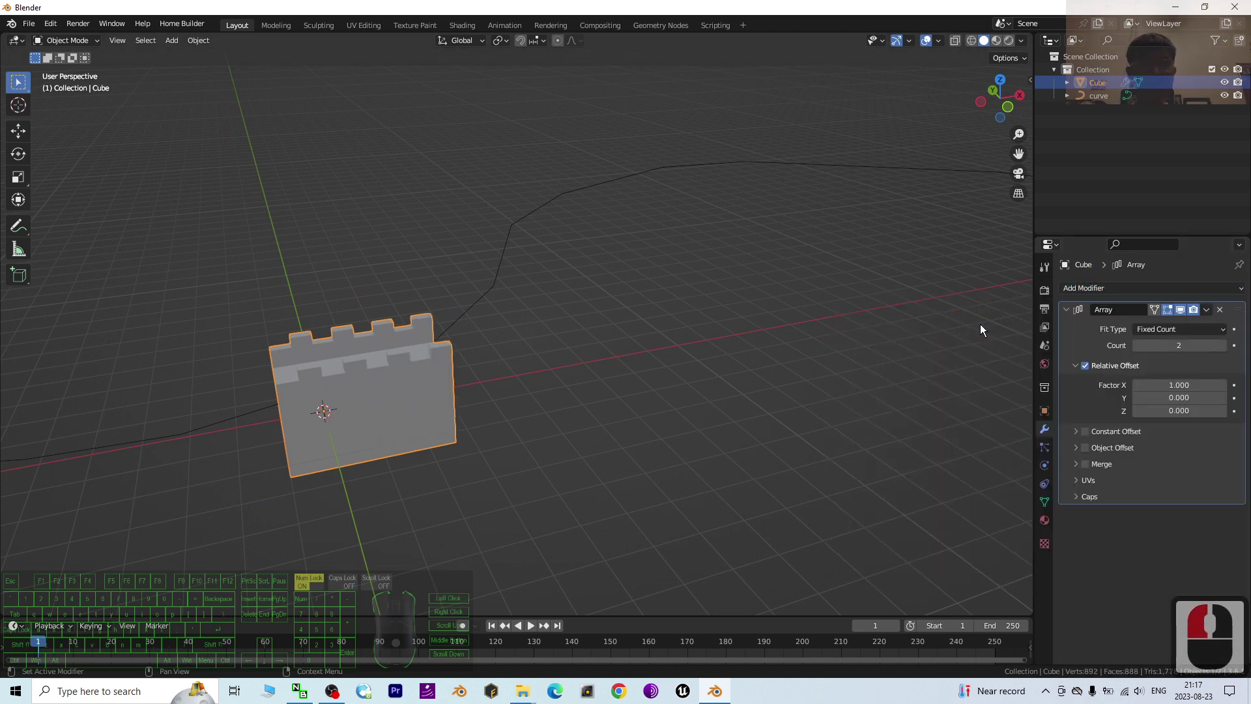
Add a Curve modifier to the cube with "curve" as its curve object
scroll(663, 339, "down", 12)
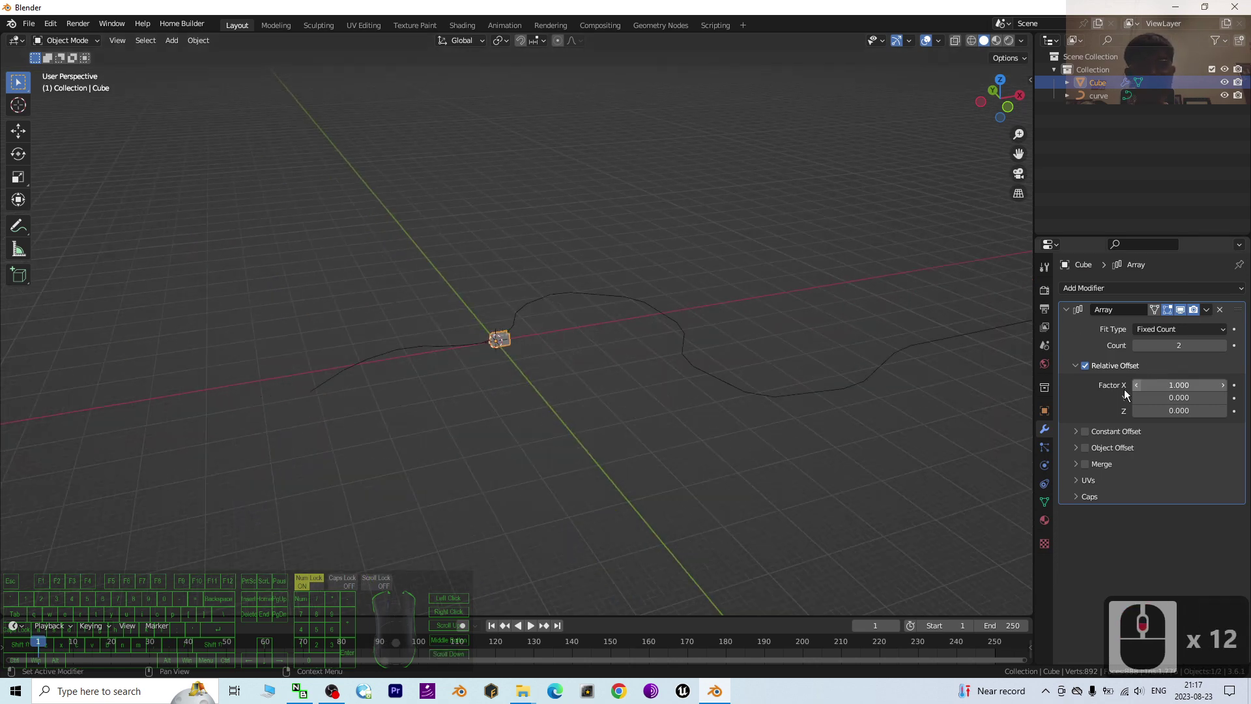
left_click(1090, 288)
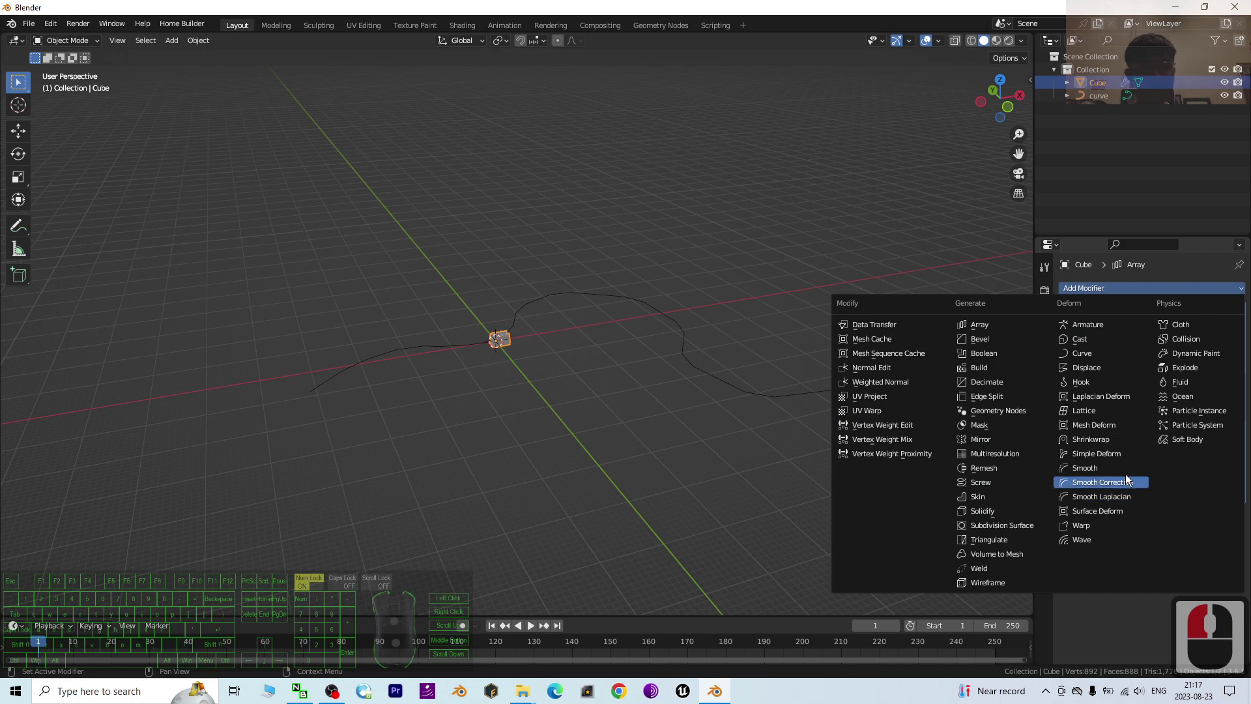
left_click(1082, 353)
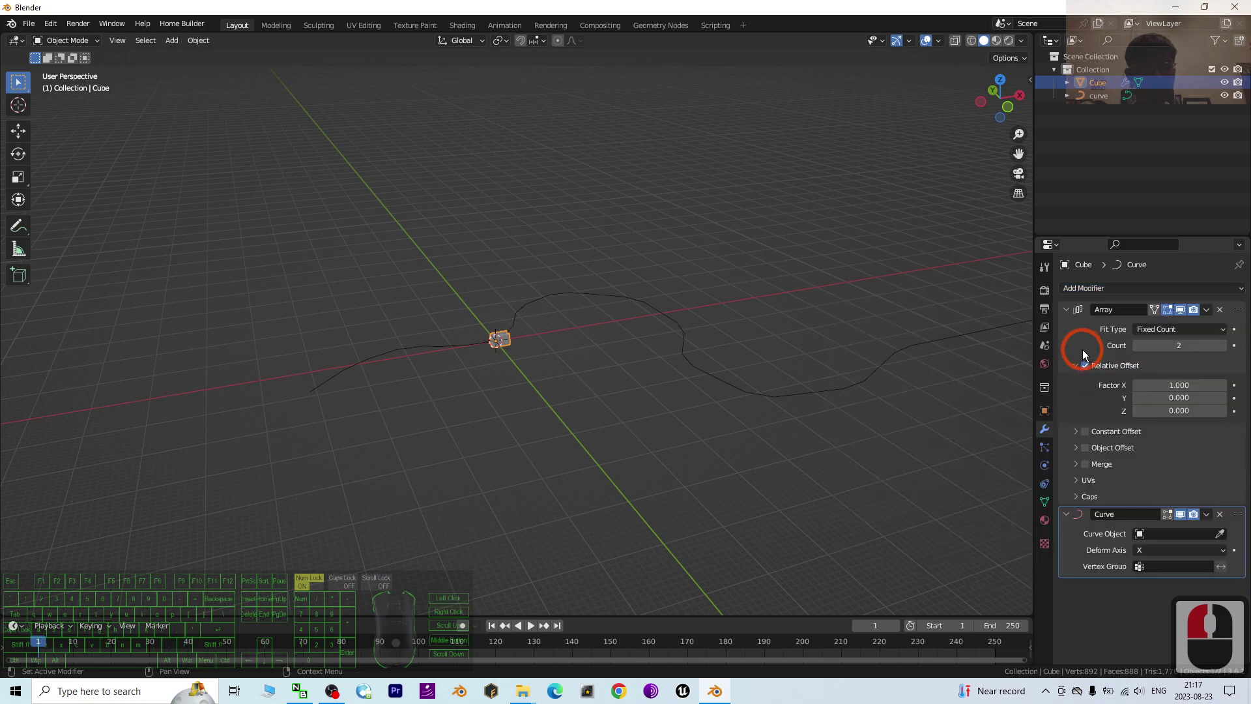
left_click(1147, 536)
left_click(1117, 399)
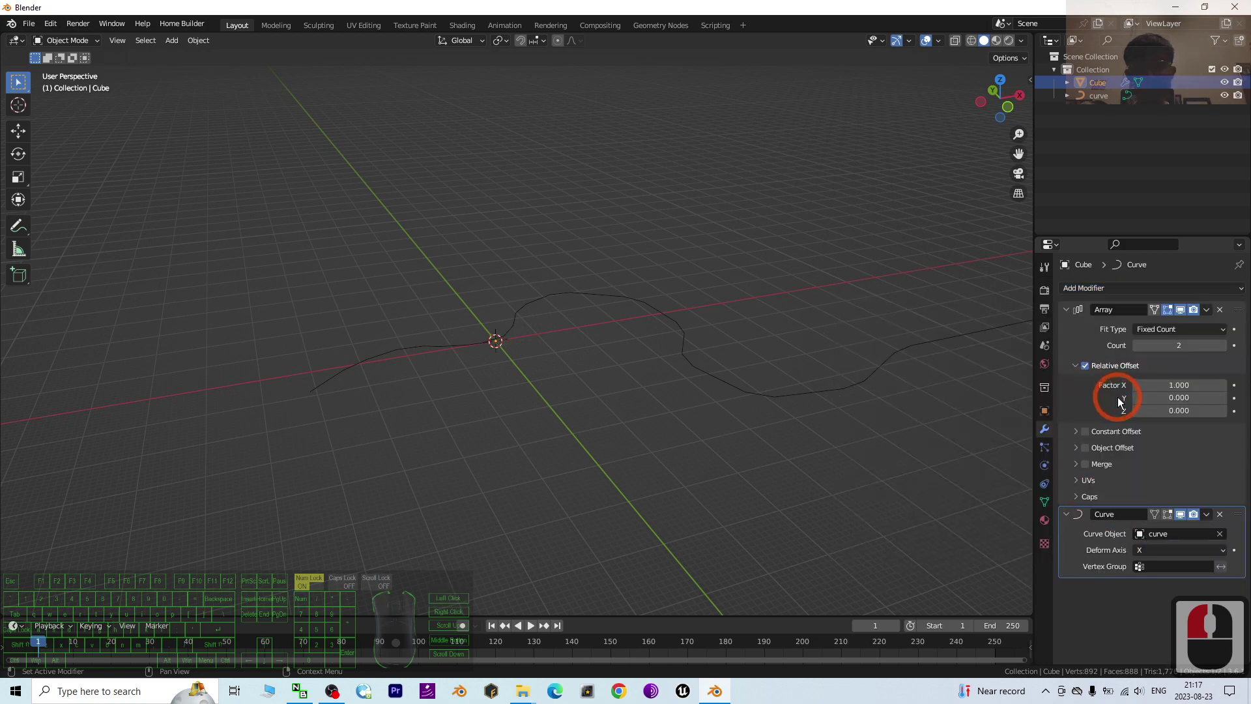
Raise the Array modifier's count to 157 so the wall segments run along the whole curve
scroll(730, 412, "down", 4)
middle_click_drag(807, 374, 773, 364, "shift")
scroll(773, 363, "up", 2)
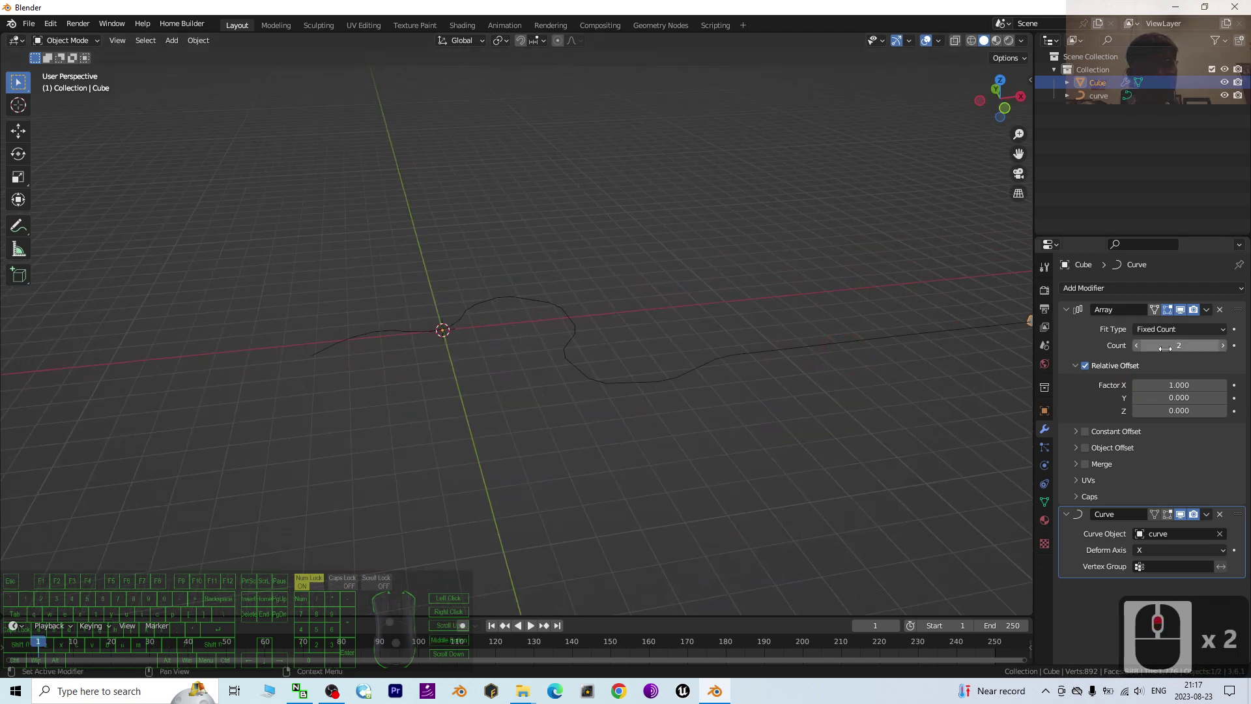
left_click_drag(1157, 344, 1211, 345)
Examine the arrayed wall along the curve, both close up and as a whole
scroll(642, 409, "up", 7)
scroll(385, 373, "up", 4)
middle_click_drag(385, 373, 564, 424)
scroll(583, 382, "up", 3)
scroll(587, 377, "down", 5)
scroll(581, 385, "up", 4)
scroll(582, 391, "down", 2)
scroll(538, 416, "down", 5)
scroll(439, 390, "up", 2)
scroll(427, 399, "down", 3)
middle_click_drag(427, 405, 546, 381)
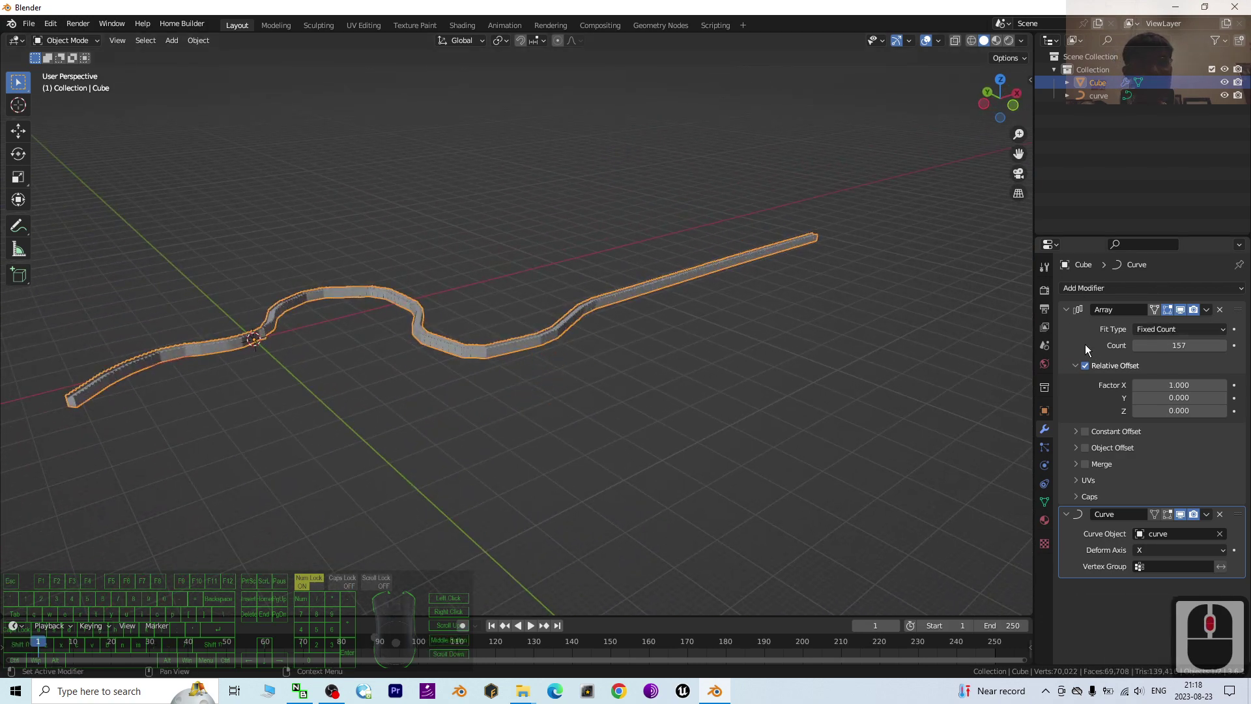
Apply the Array modifier and the Curve modifier to the wall, and deselect it
left_click(1207, 310)
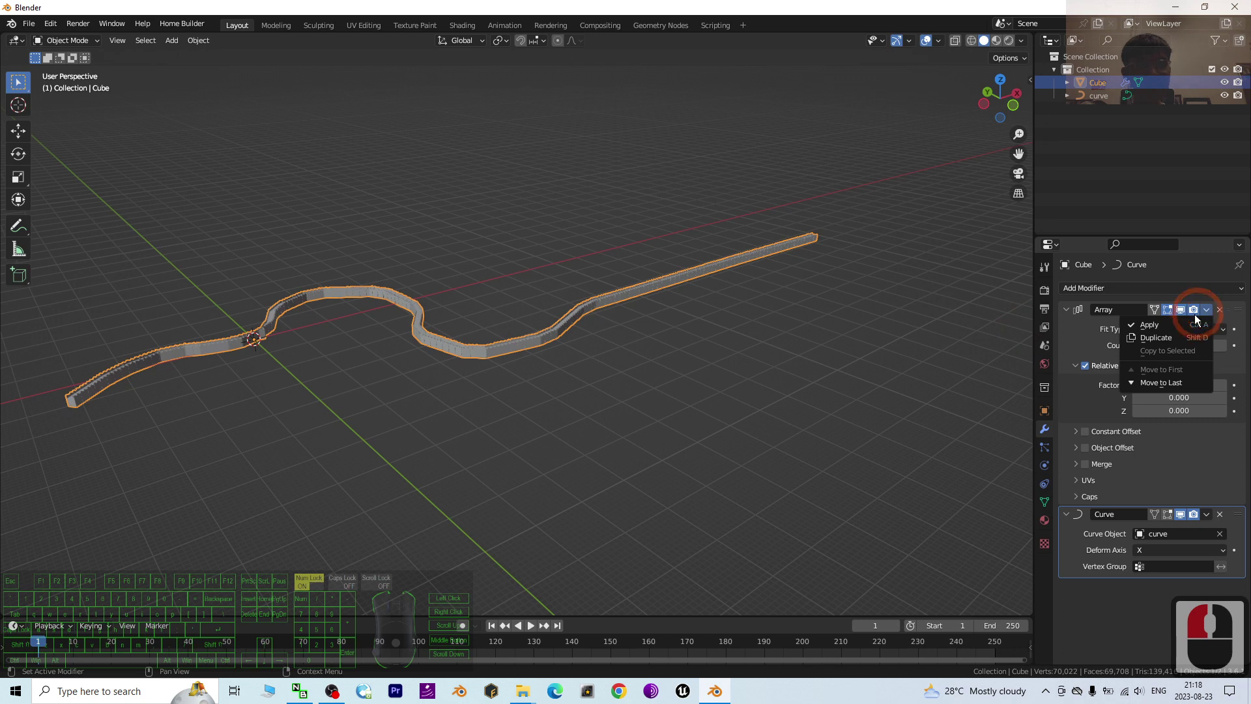
left_click(1160, 324)
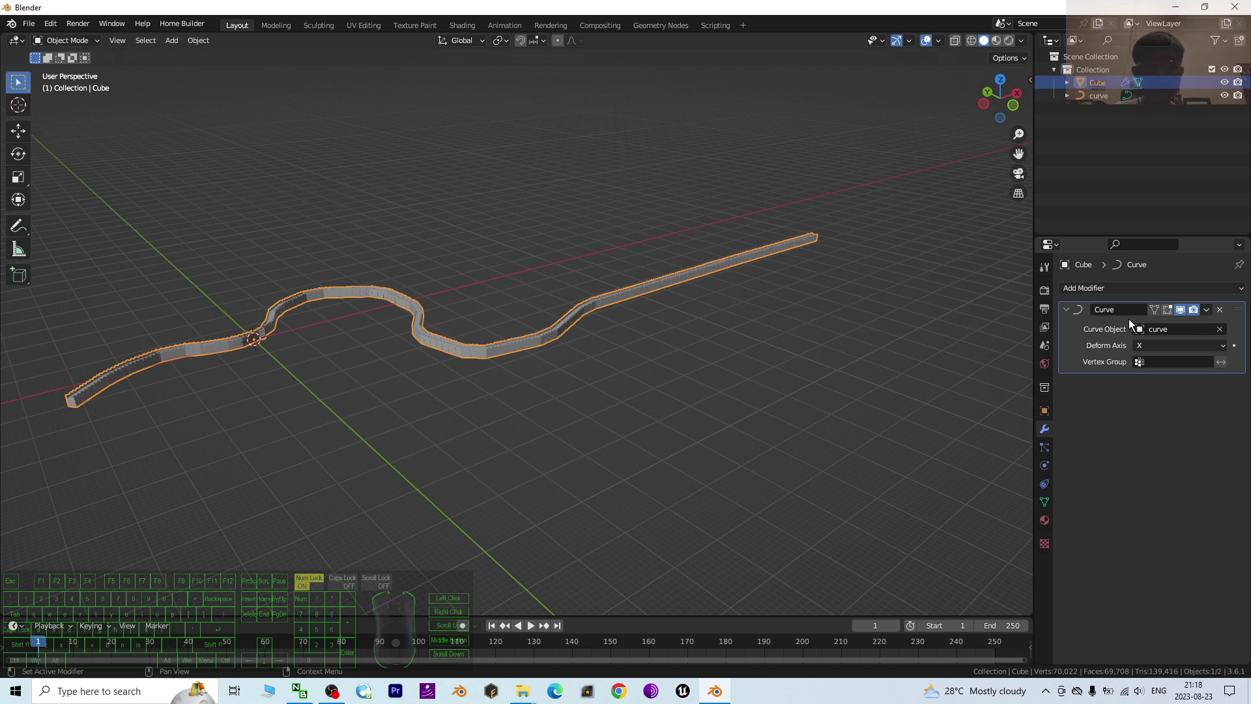
left_click(1207, 314)
left_click(1167, 325)
left_click(601, 378)
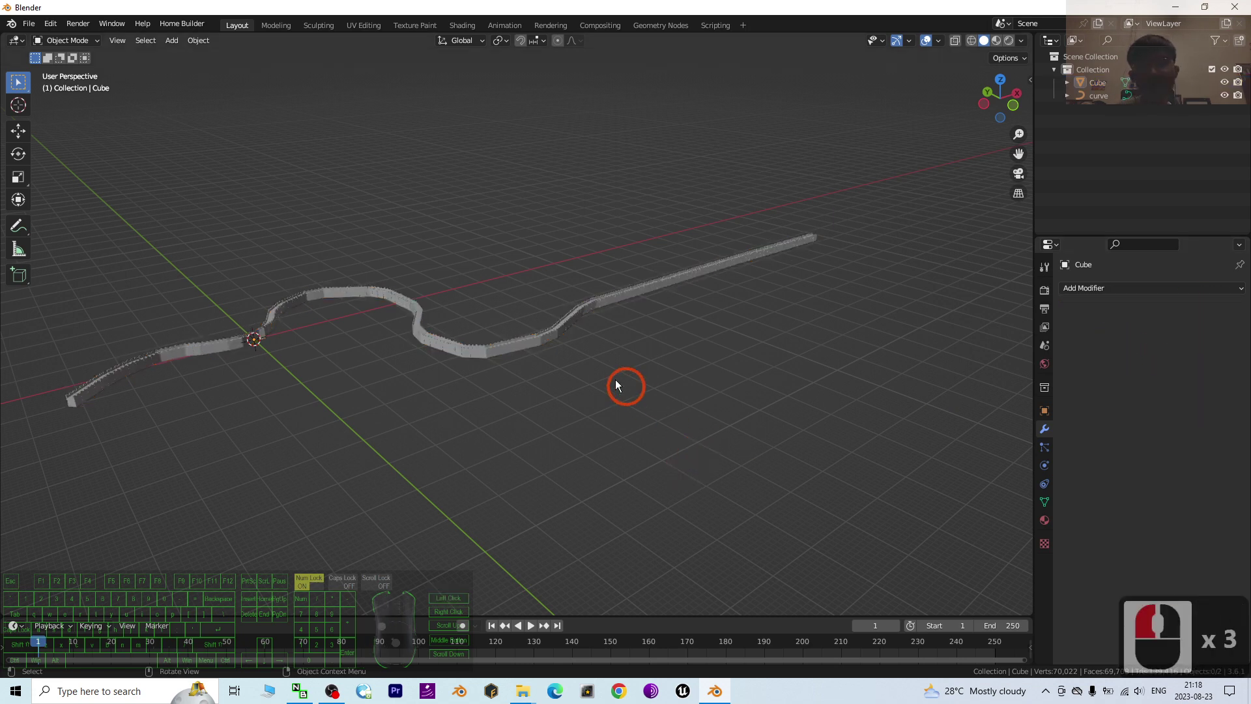
Move the wall along the Y axis away from its guide curve, and select the curve
left_click(512, 341)
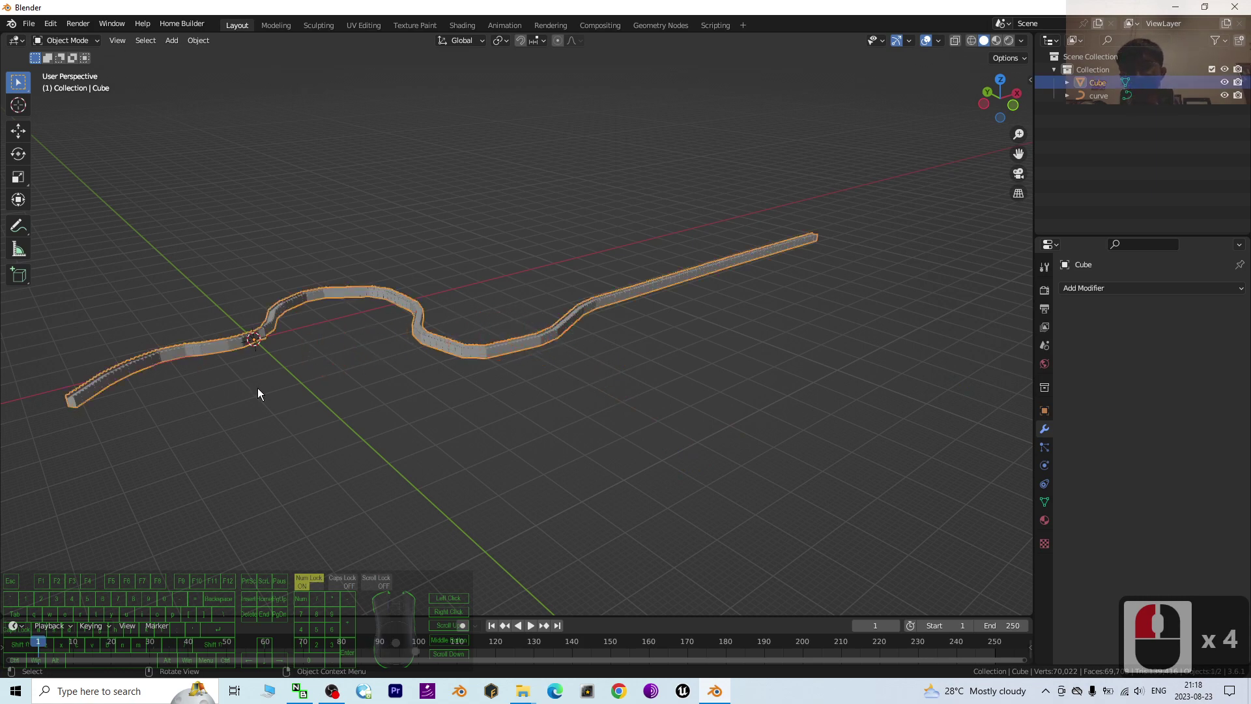
middle_click_drag(259, 394, 507, 372)
key("g")
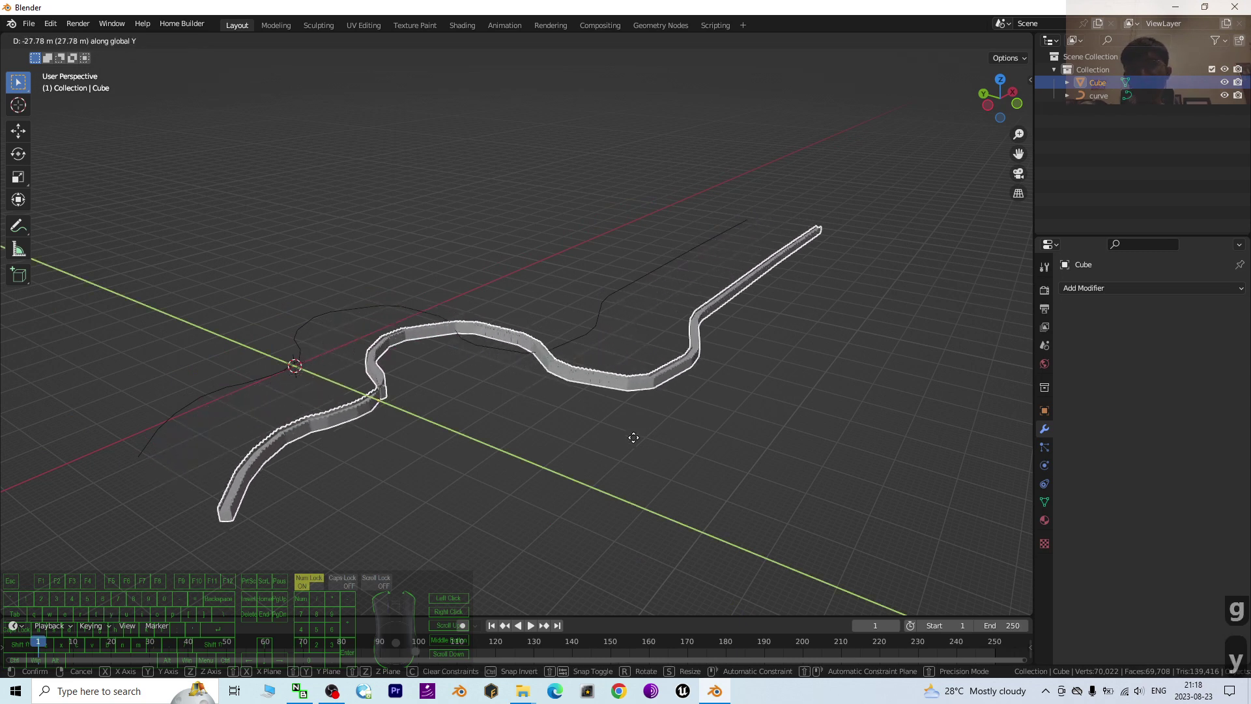
left_click(715, 456)
left_click(622, 352)
left_click(598, 319)
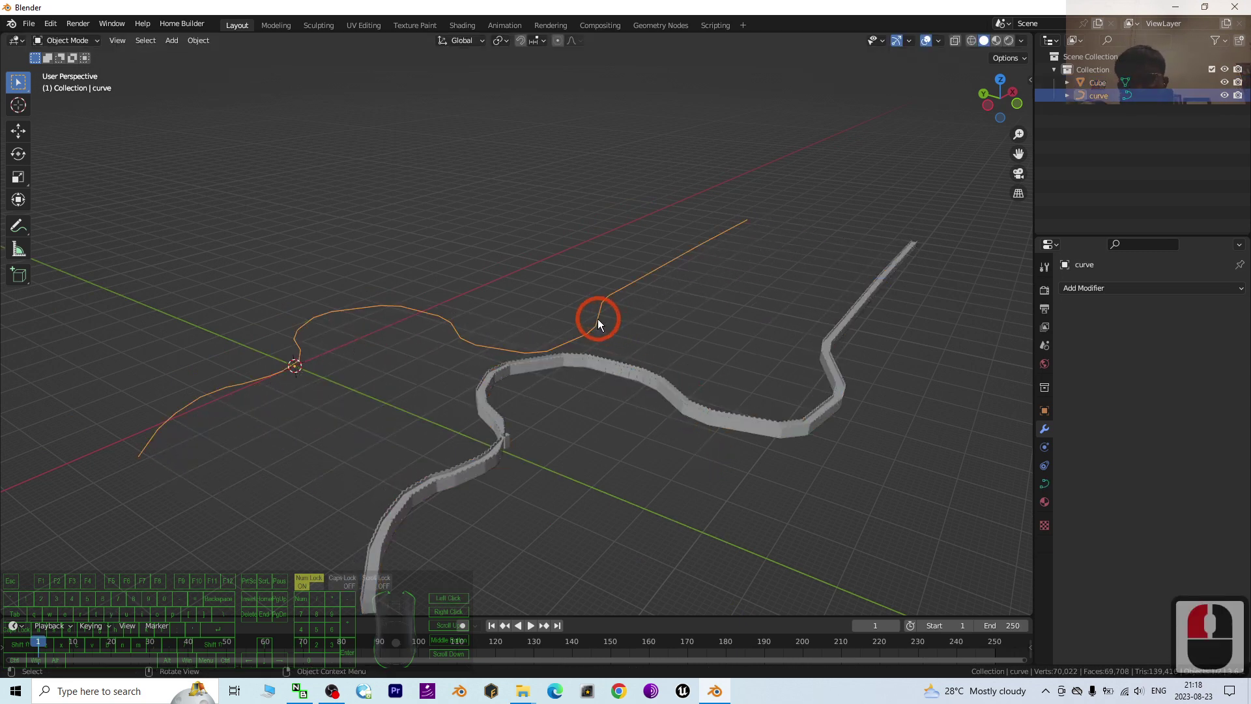
Examine the separated wall and curve, comparing the bends and the kink where wall segments overlap
middle_click_drag(738, 375, 691, 373)
scroll(504, 291, "up", 6)
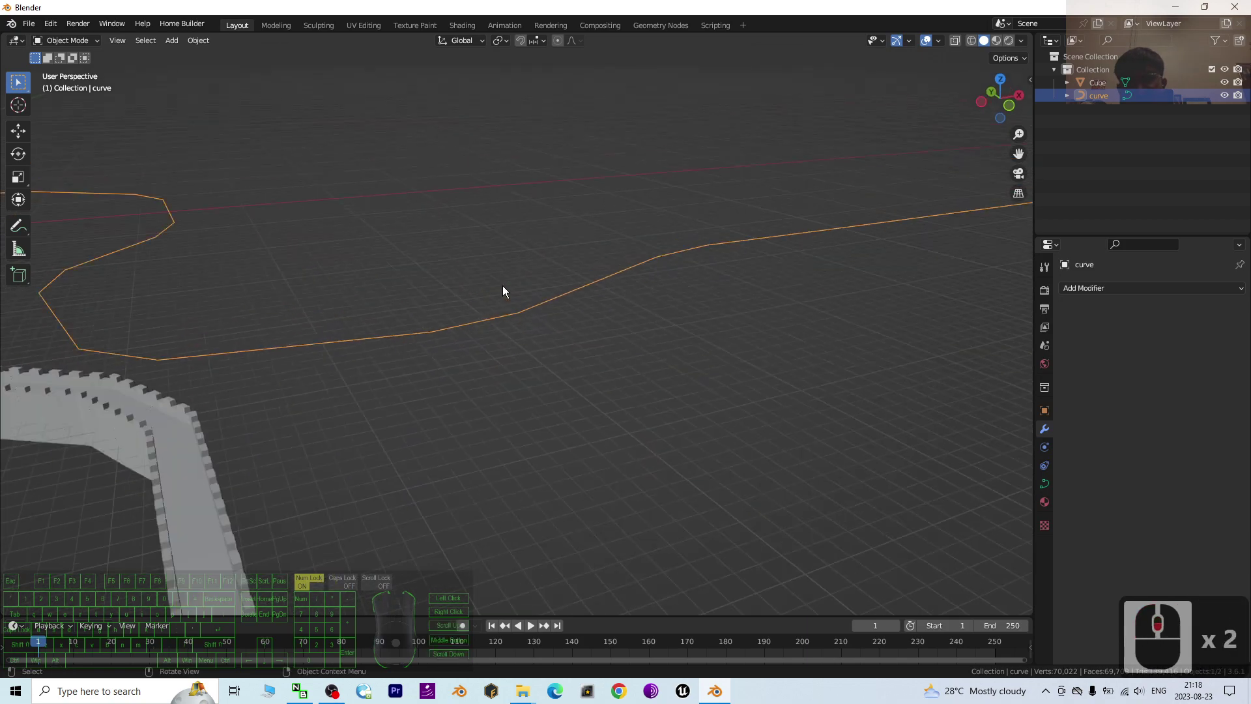
middle_click_drag(455, 457, 558, 378, "shift")
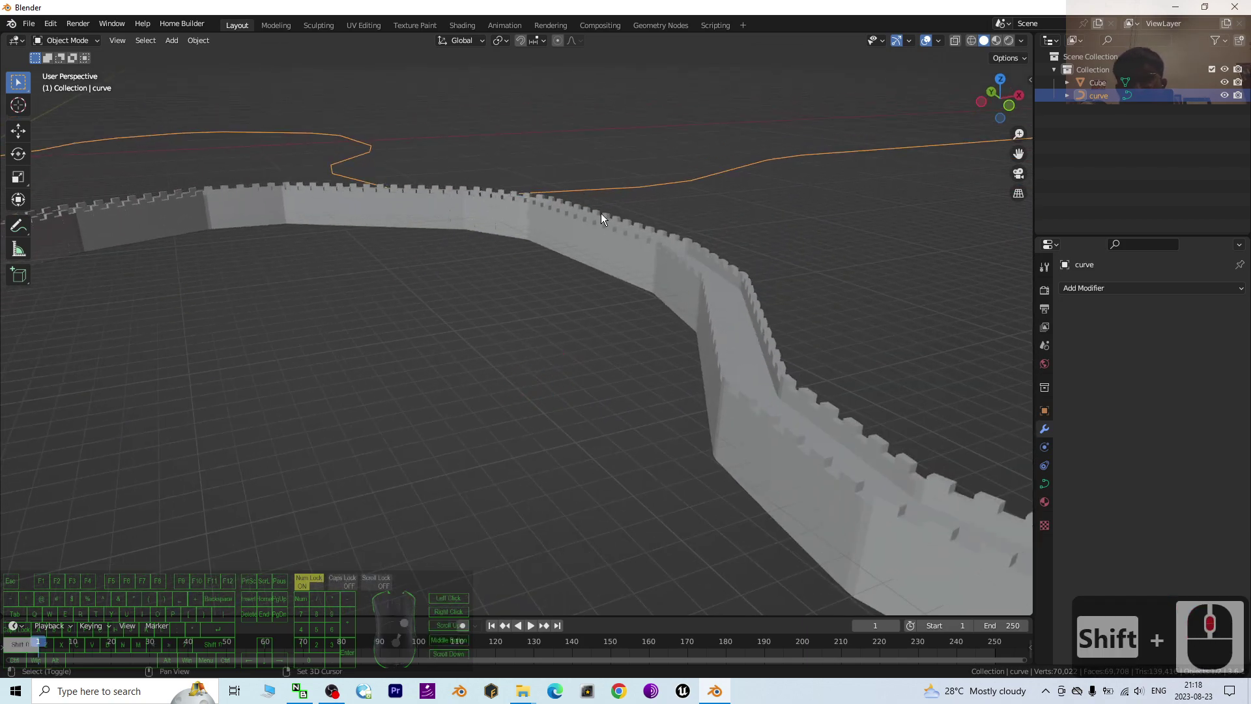
middle_click_drag(601, 212, 560, 318, "shift")
scroll(568, 338, "up", 4)
scroll(606, 378, "down", 10)
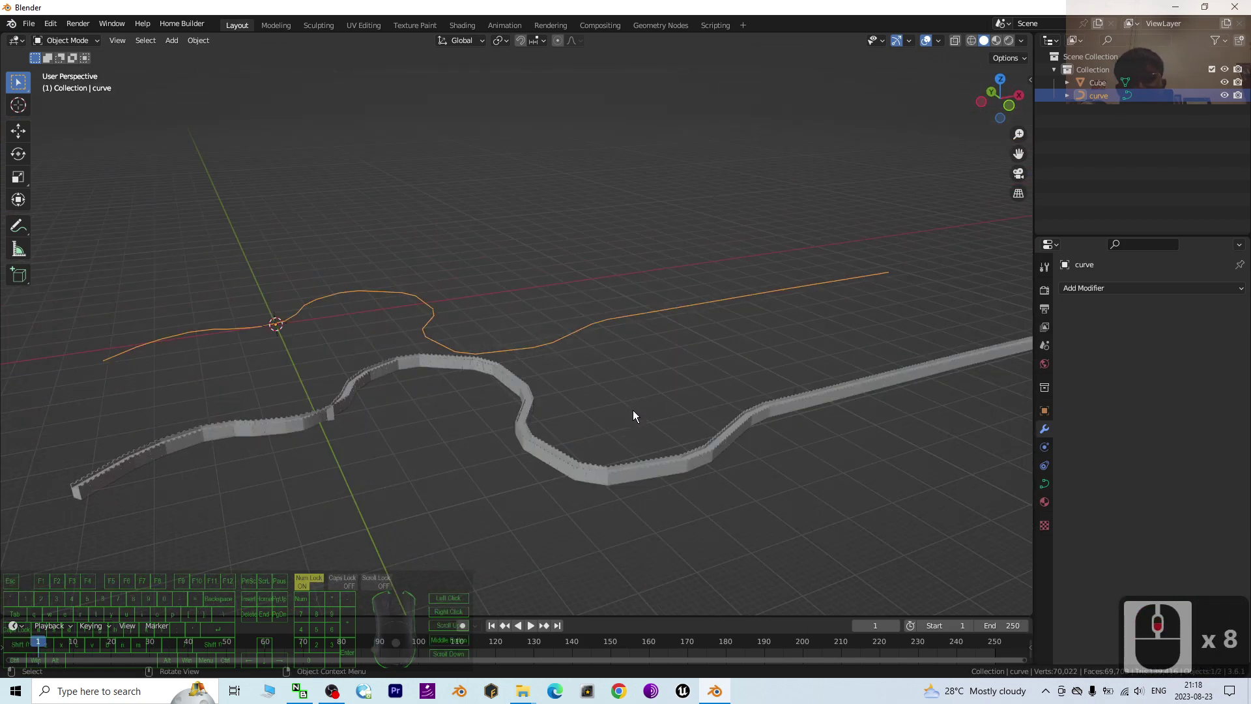
scroll(449, 444, "up", 9)
middle_click_drag(413, 461, 480, 363, "shift")
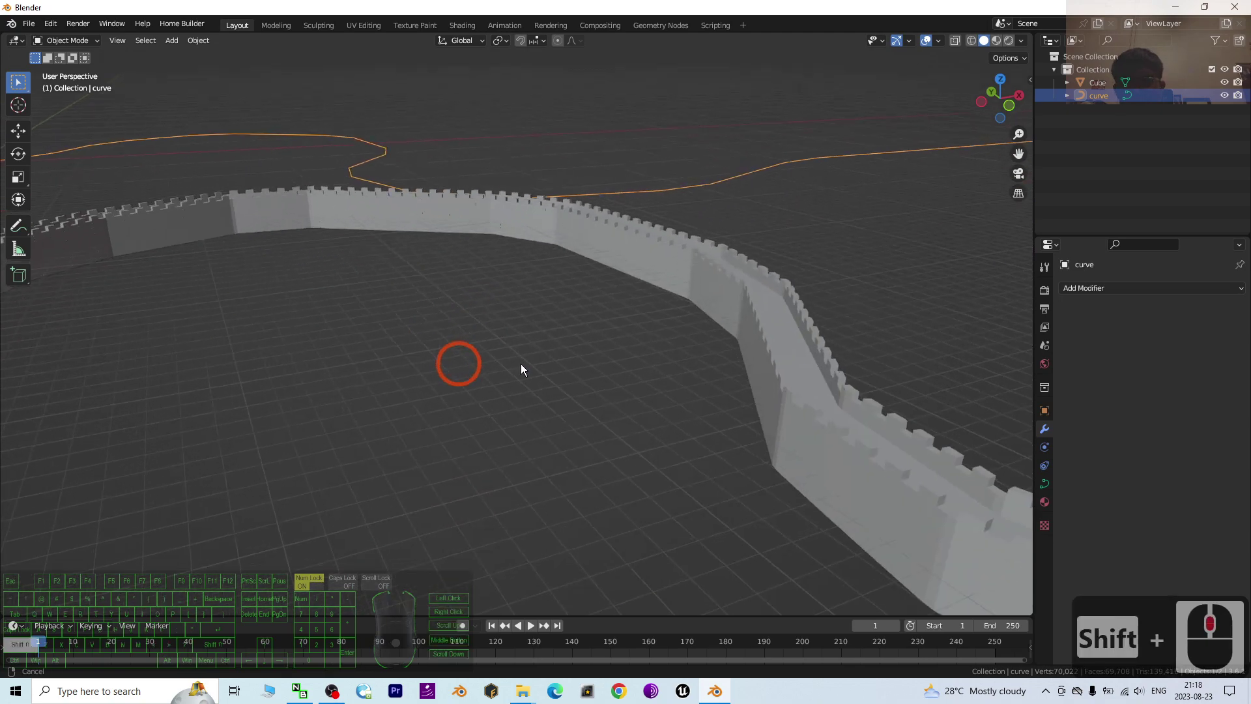
left_click(754, 318)
middle_click_drag(824, 400, 537, 403)
scroll(574, 391, "down", 3)
middle_click_drag(456, 348, 624, 318)
scroll(574, 355, "up", 3)
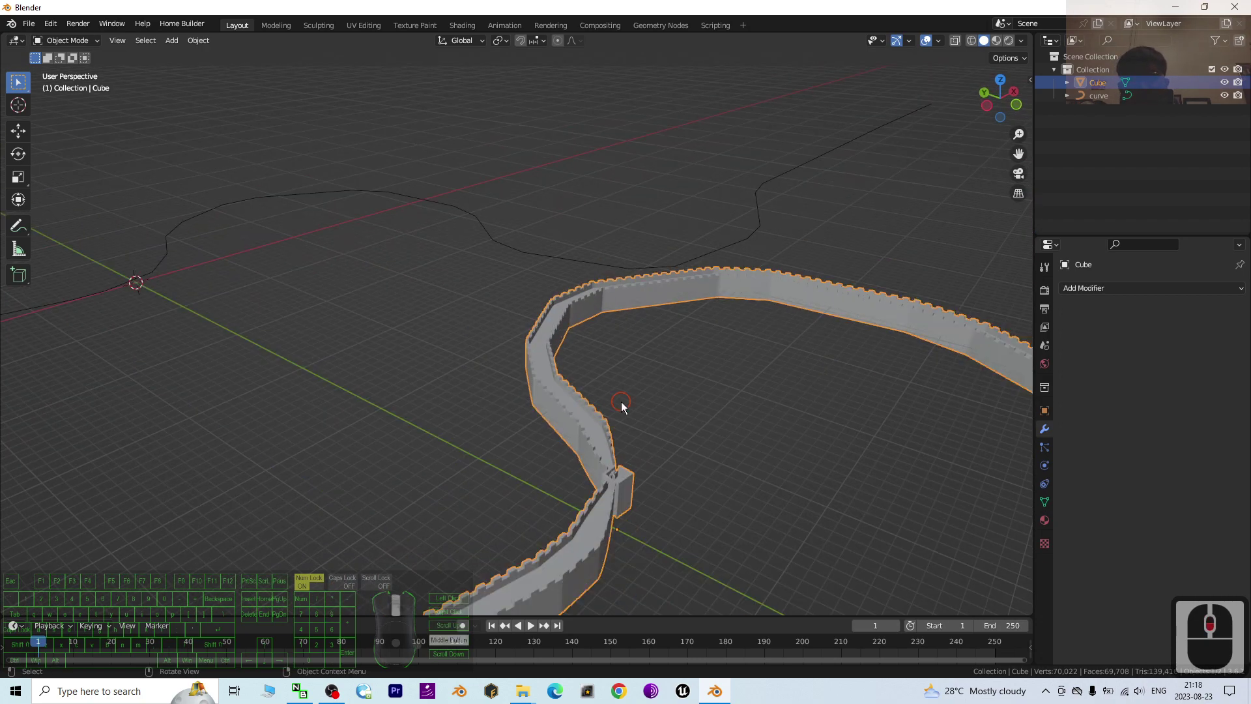
middle_click_drag(620, 401, 518, 389)
Undo the wall's move and the applying of its Array and Curve modifiers, so both modifiers are editable again
key("ctrl+z")
key("ctrl+z")
key("ctrl+z")
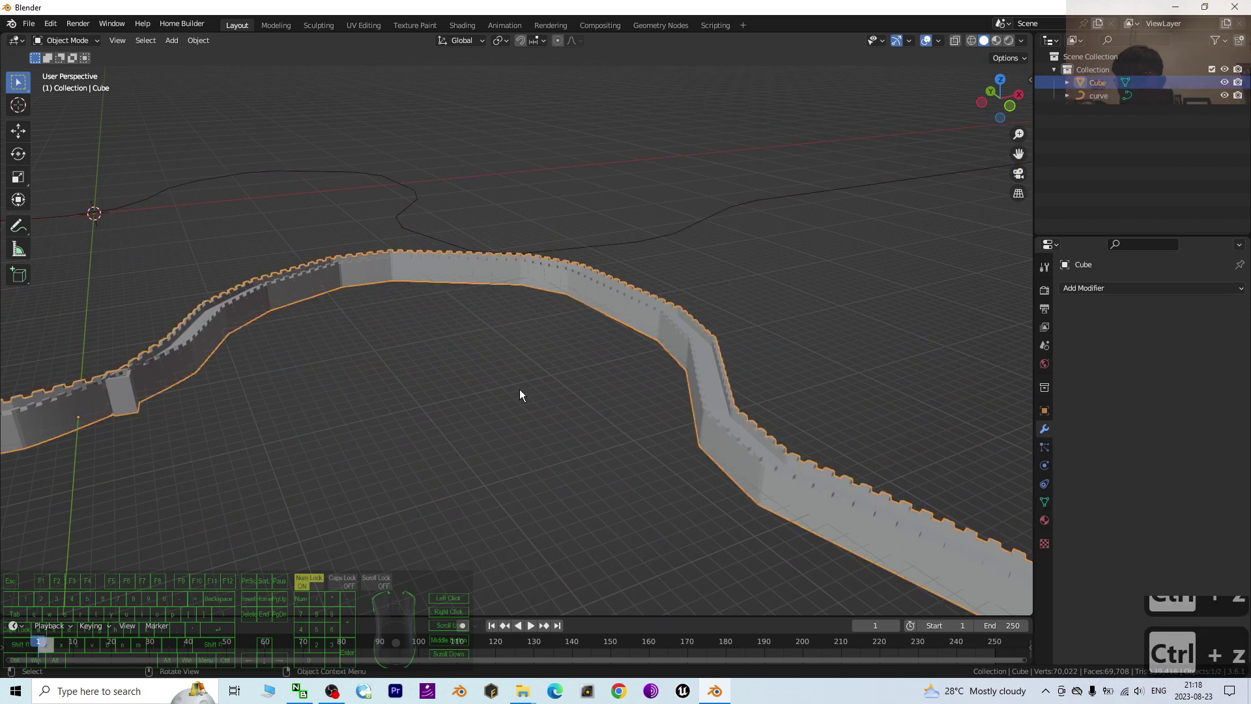
middle_click_drag(282, 327, 414, 399)
scroll(317, 475, "up", 2)
scroll(143, 505, "down", 4)
scroll(280, 479, "up", 2)
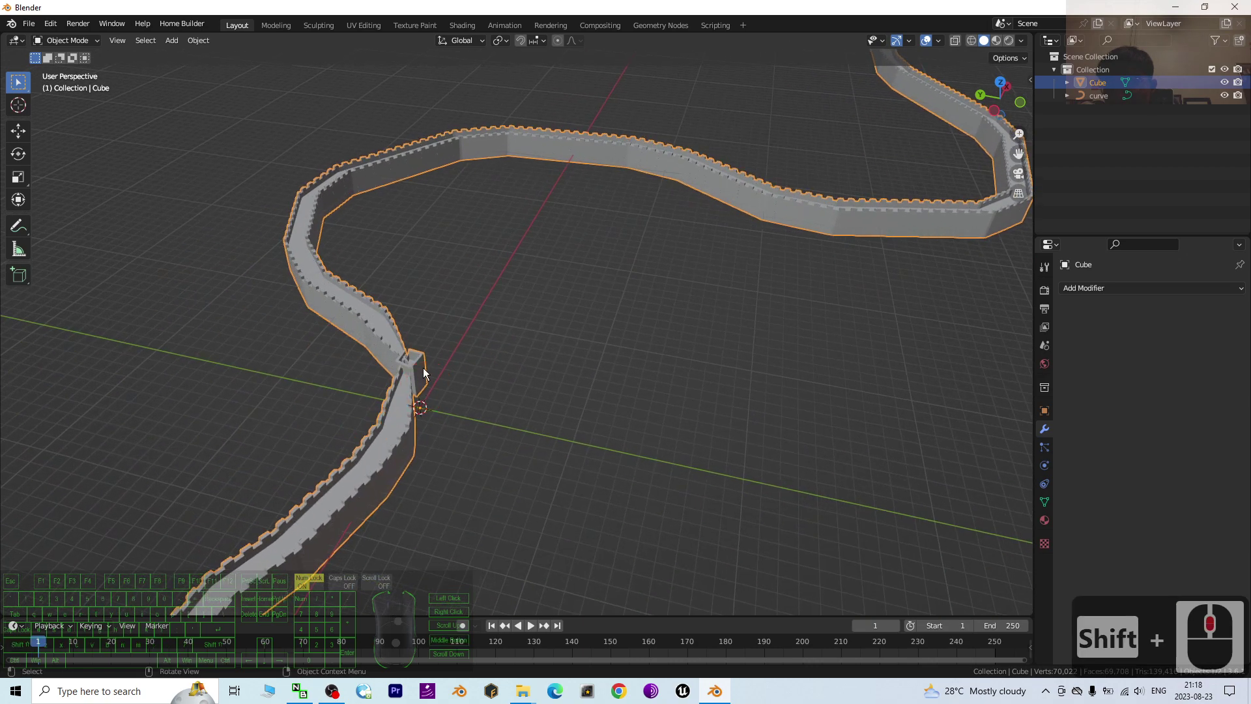
scroll(522, 354, "down", 2)
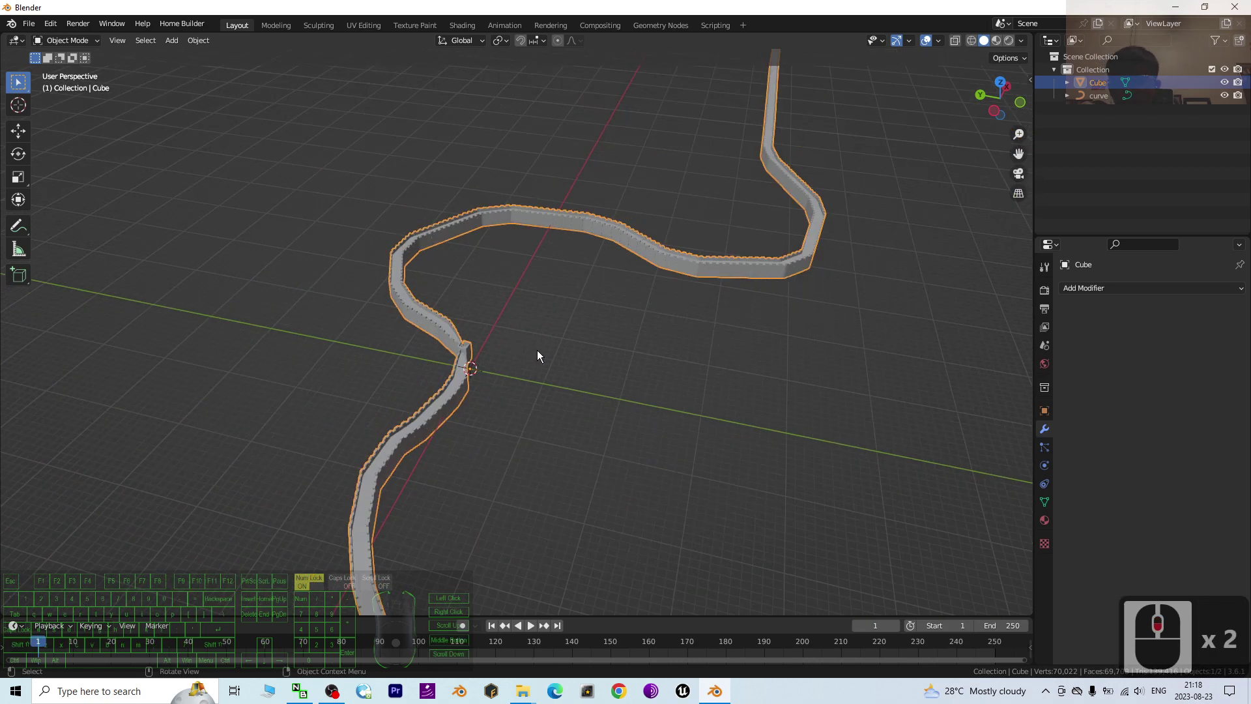
middle_click_drag(639, 393, 575, 399)
key("ctrl+z")
key("ctrl+z")
key("ctrl+z")
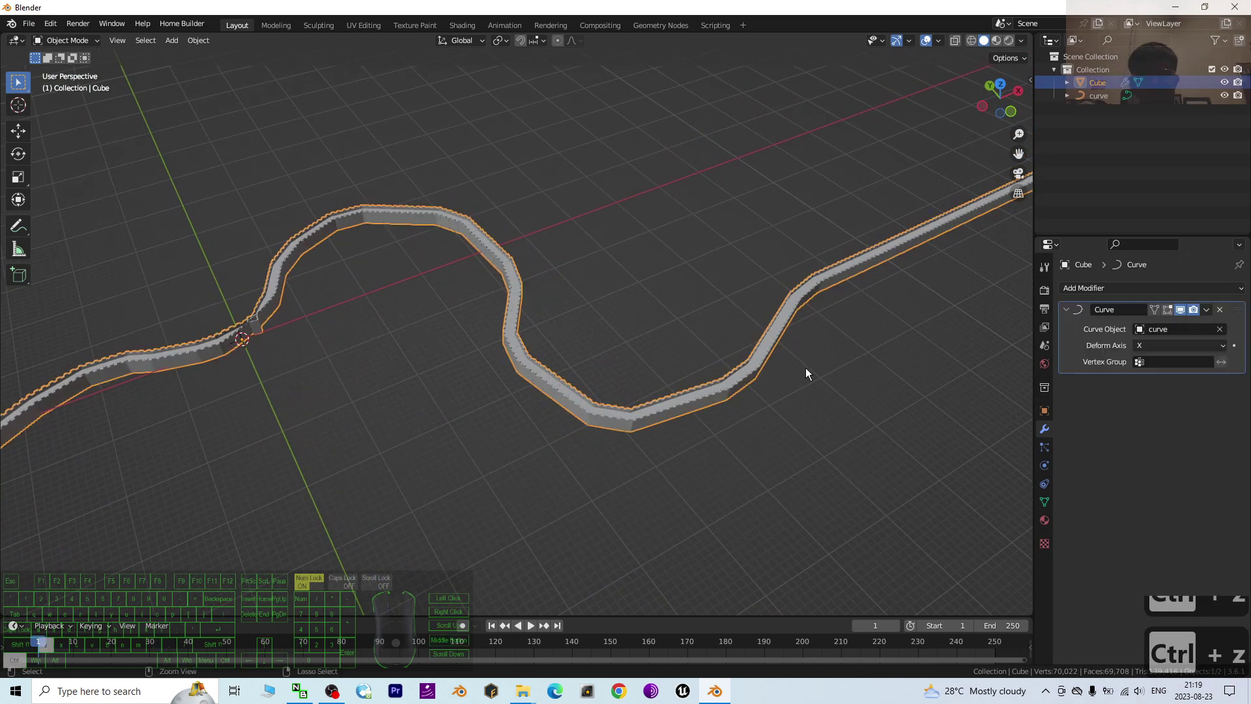
key("ctrl+z")
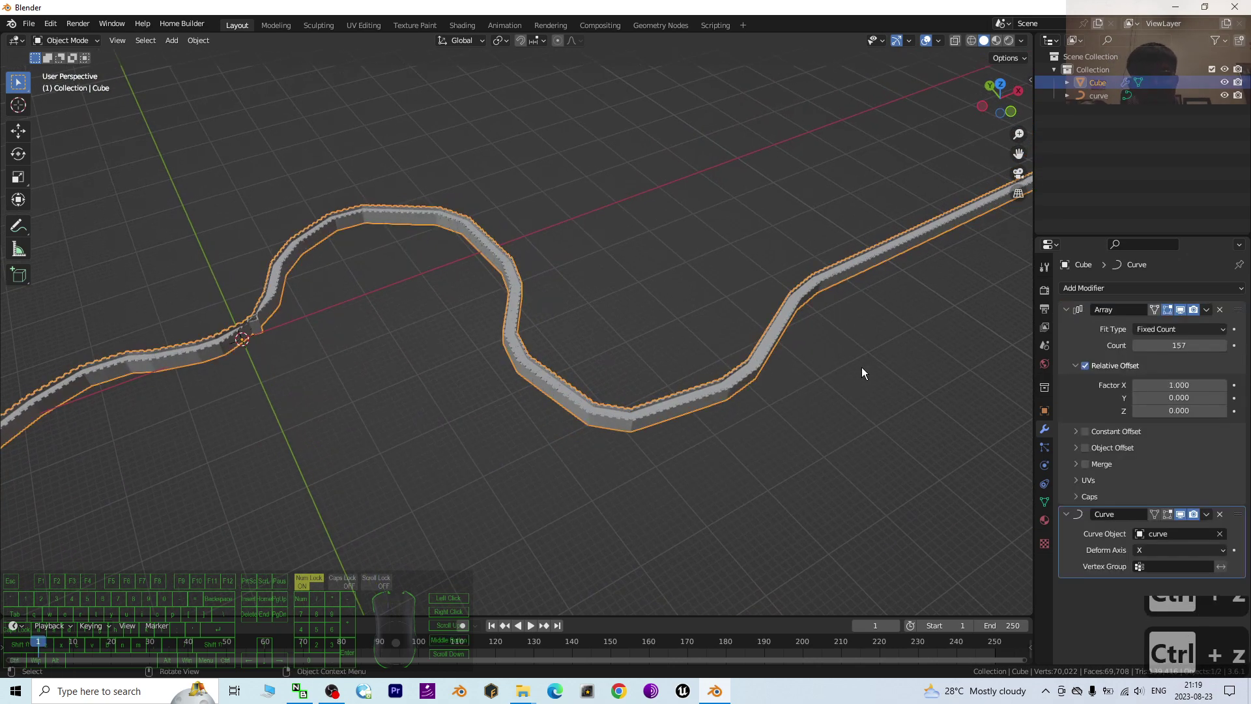
Hide the wall in the viewport and open the guide curve in Edit Mode
scroll(872, 511, "down", 2)
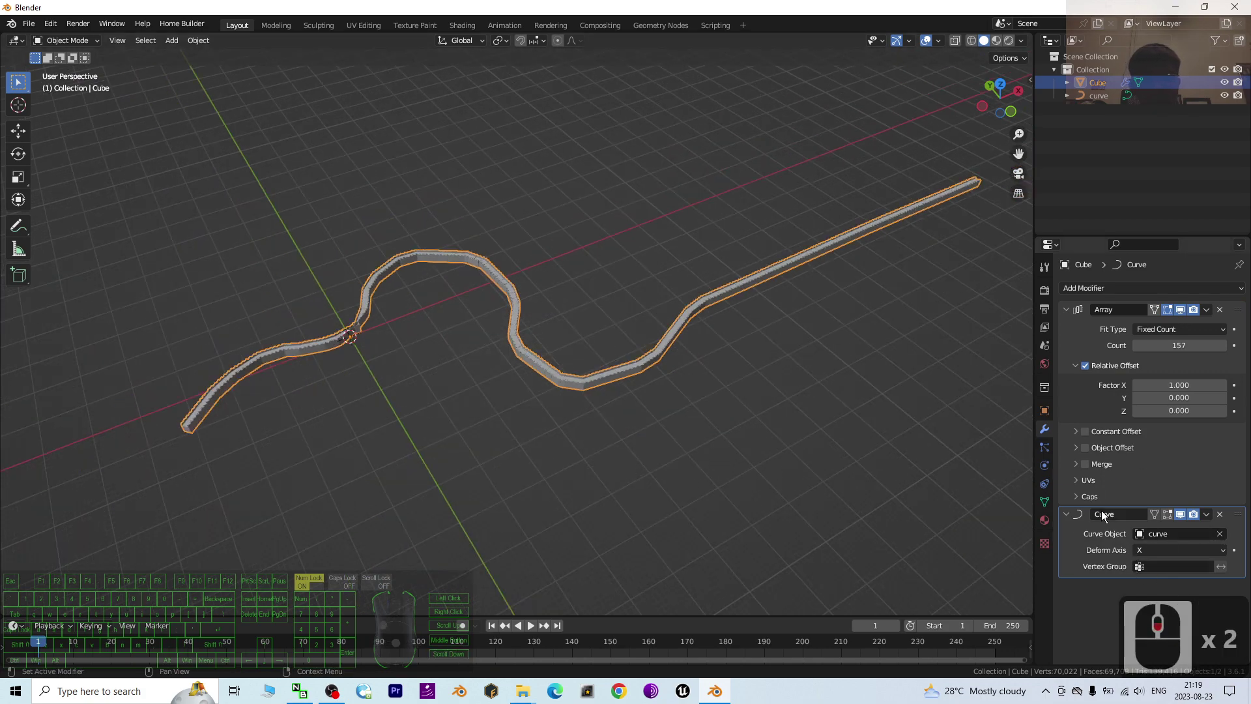
middle_click_drag(576, 433, 579, 435)
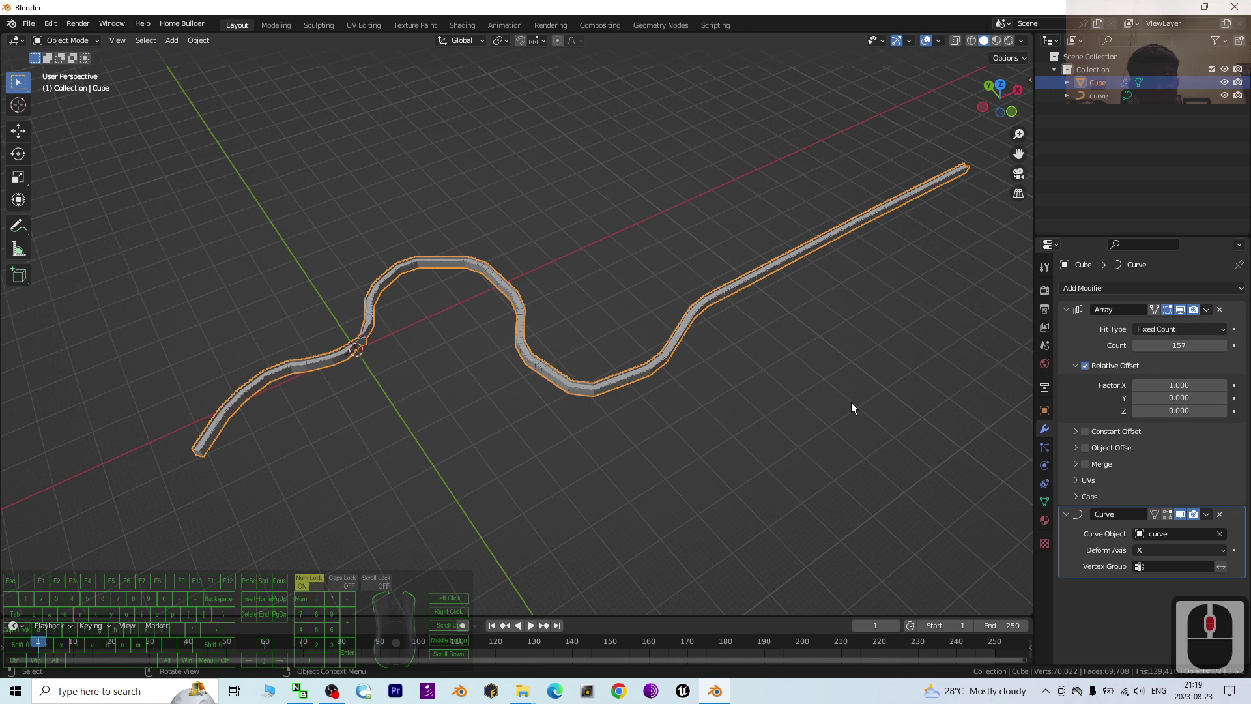
left_click(1224, 82)
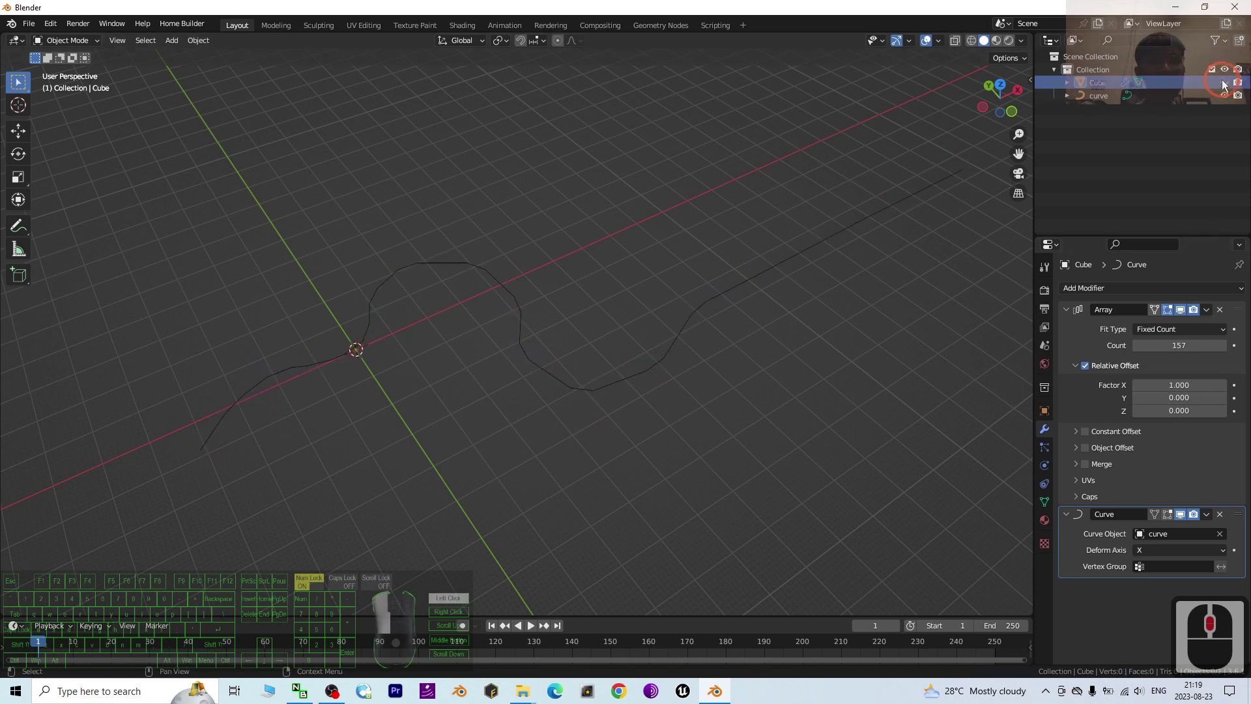
scroll(515, 336, "up", 2)
middle_click_drag(384, 423, 447, 415, "shift")
scroll(494, 305, "down", 2)
middle_click_drag(497, 311, 580, 303)
left_click(511, 290)
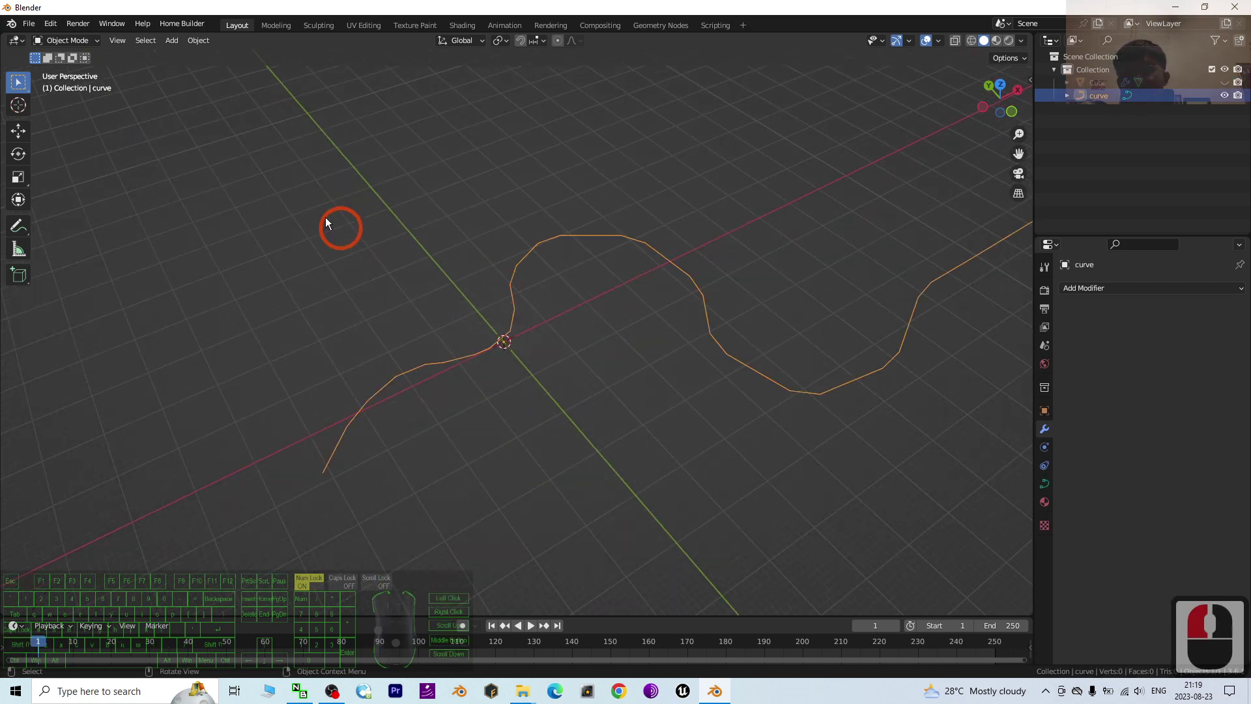
left_click(66, 40)
left_click(69, 69)
Move the second curve point before the origin along the X axis, away from the origin
scroll(768, 349, "up", 6)
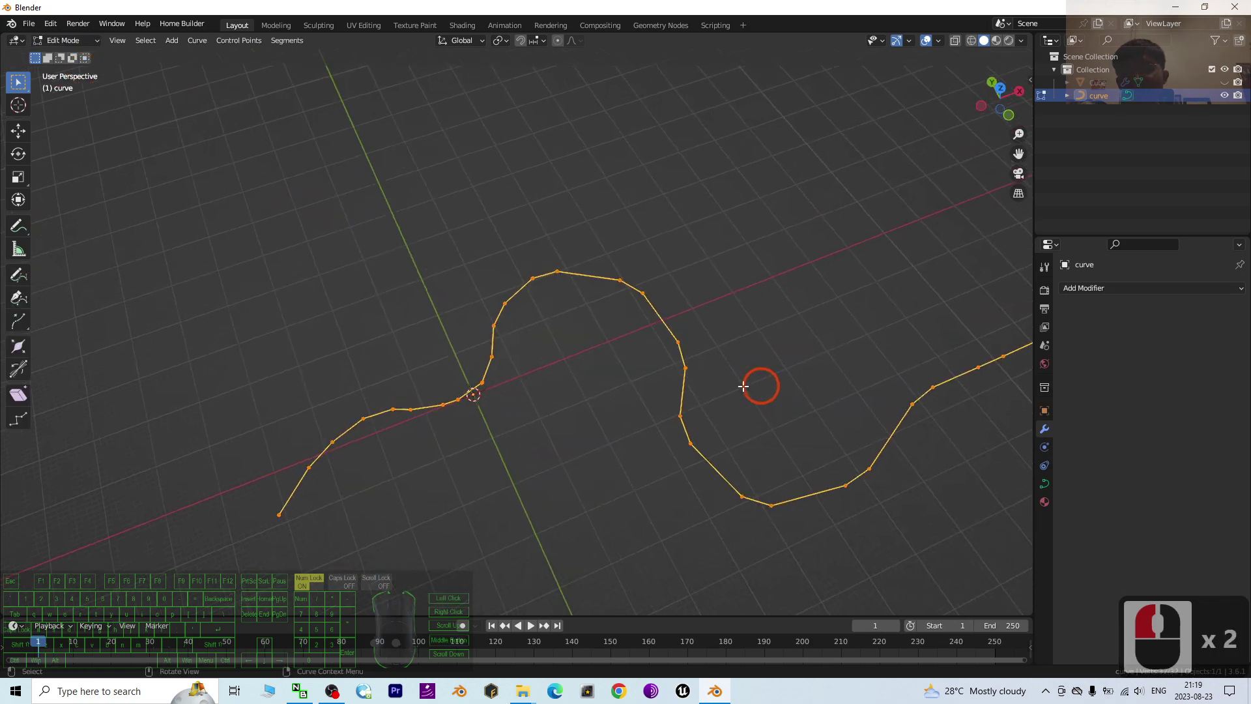
middle_click_drag(500, 461, 530, 397, "shift")
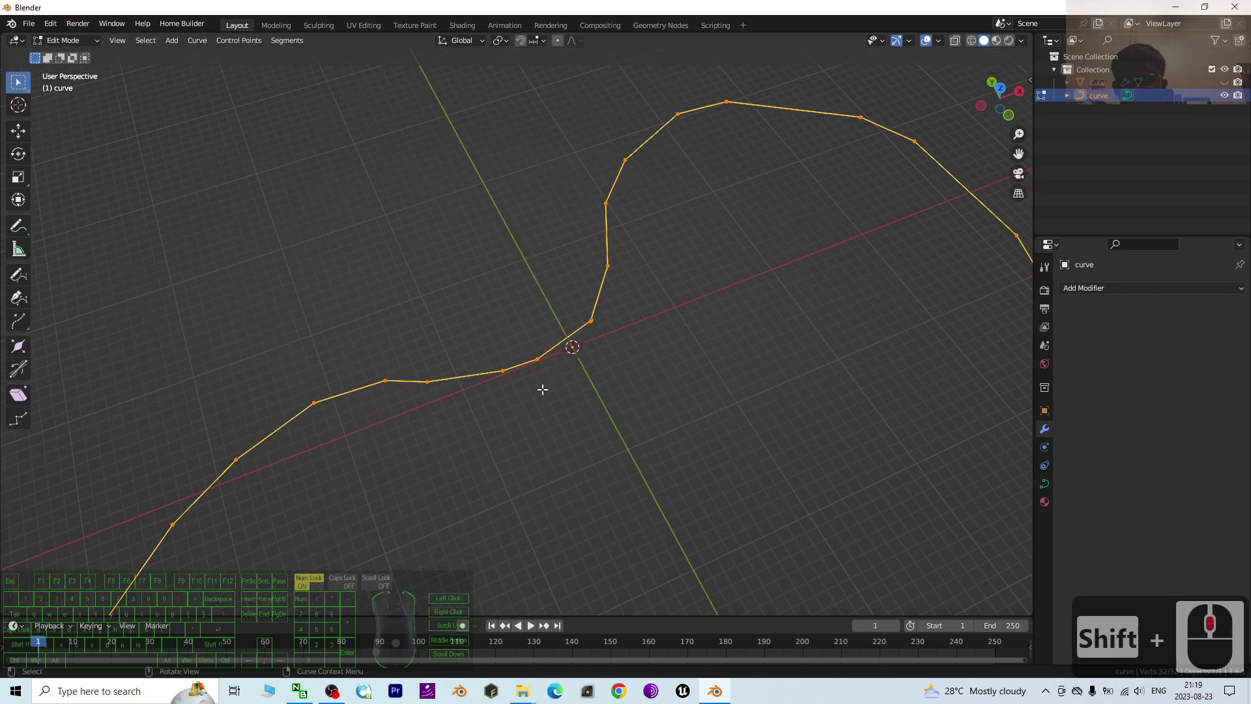
middle_click_drag(531, 383, 537, 343, "shift")
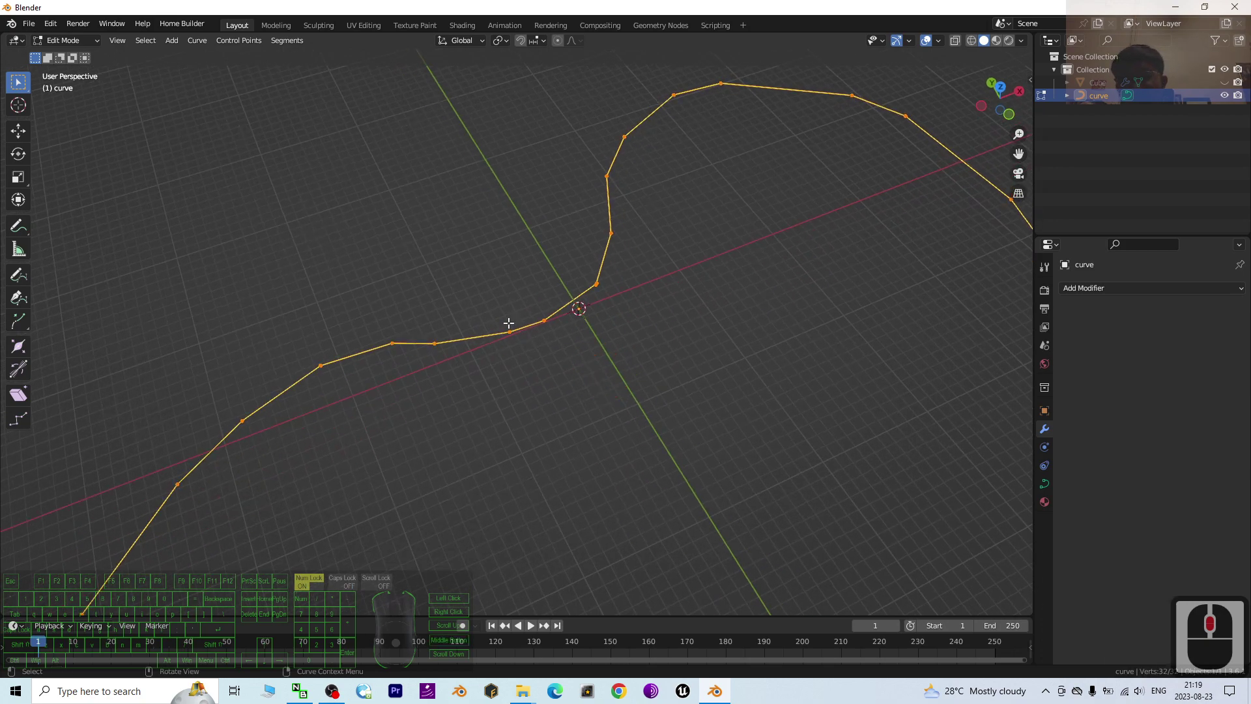
left_click_drag(496, 325, 523, 346)
middle_click_drag(514, 369, 546, 350)
scroll(545, 351, "up", 5)
scroll(545, 351, "down", 4)
scroll(545, 351, "up", 5)
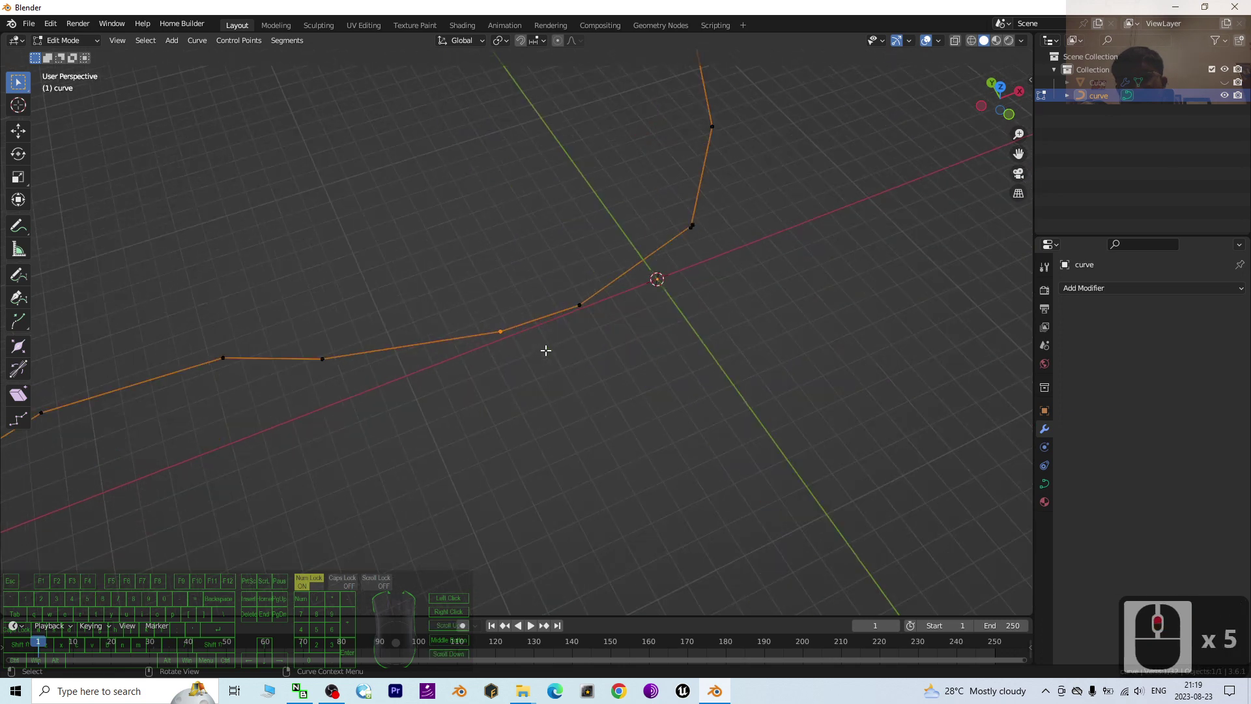
double_click(491, 322)
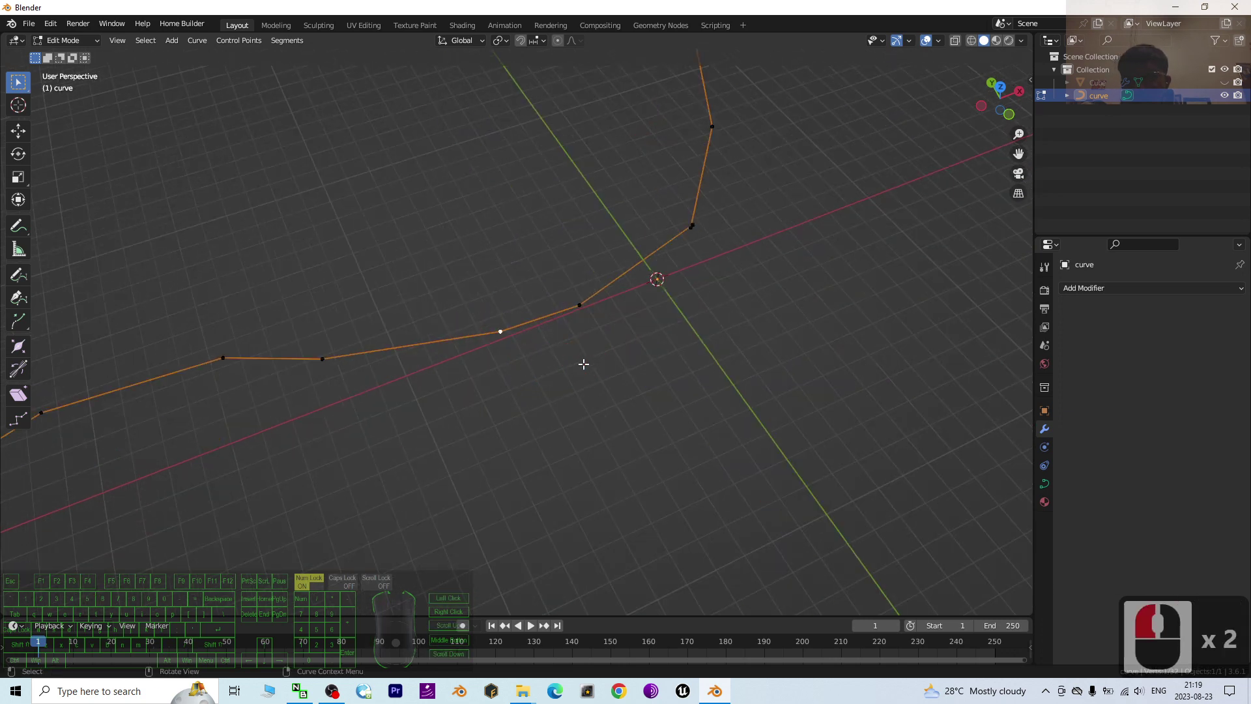
key("g")
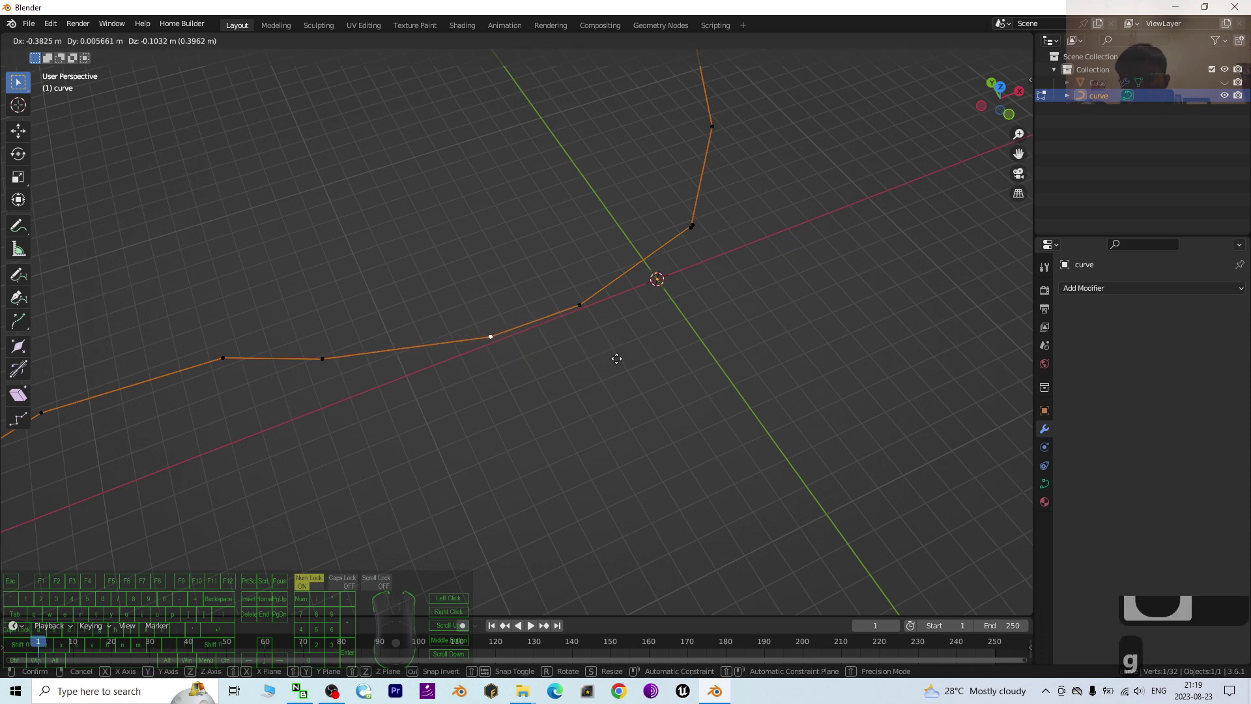
key("x")
left_click(591, 365)
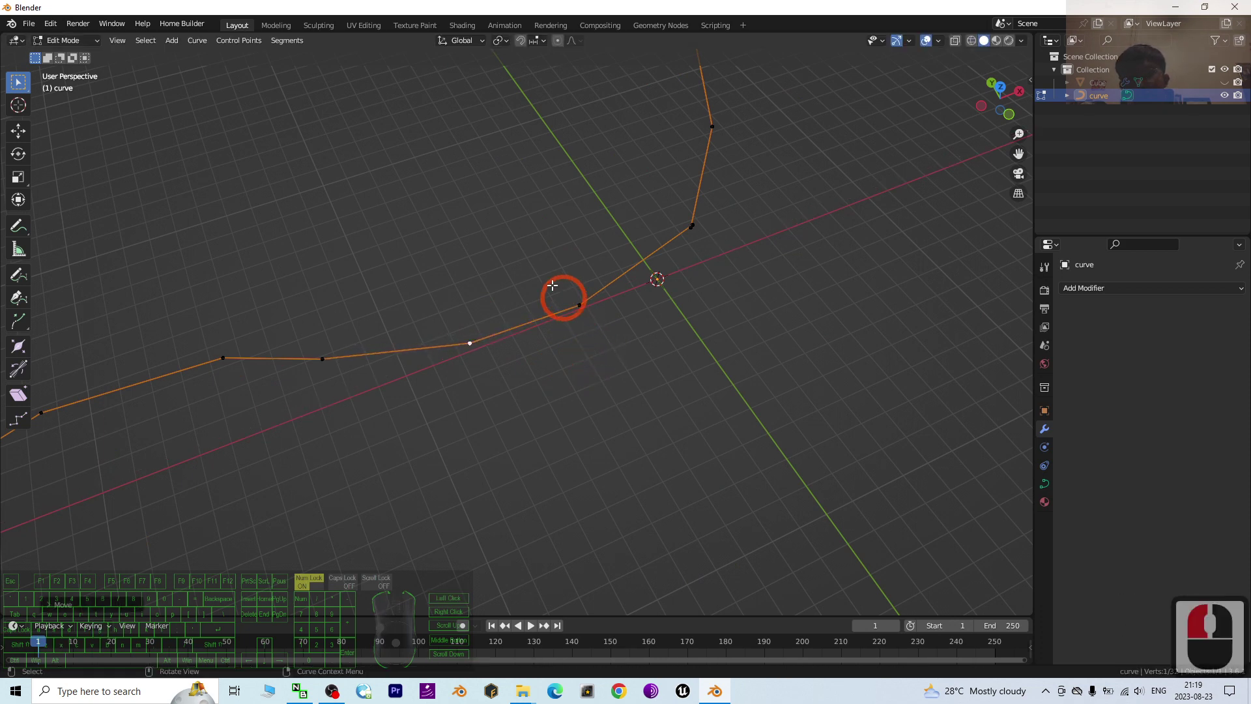
Delete the curve point just before the origin
left_click(573, 302)
key("x")
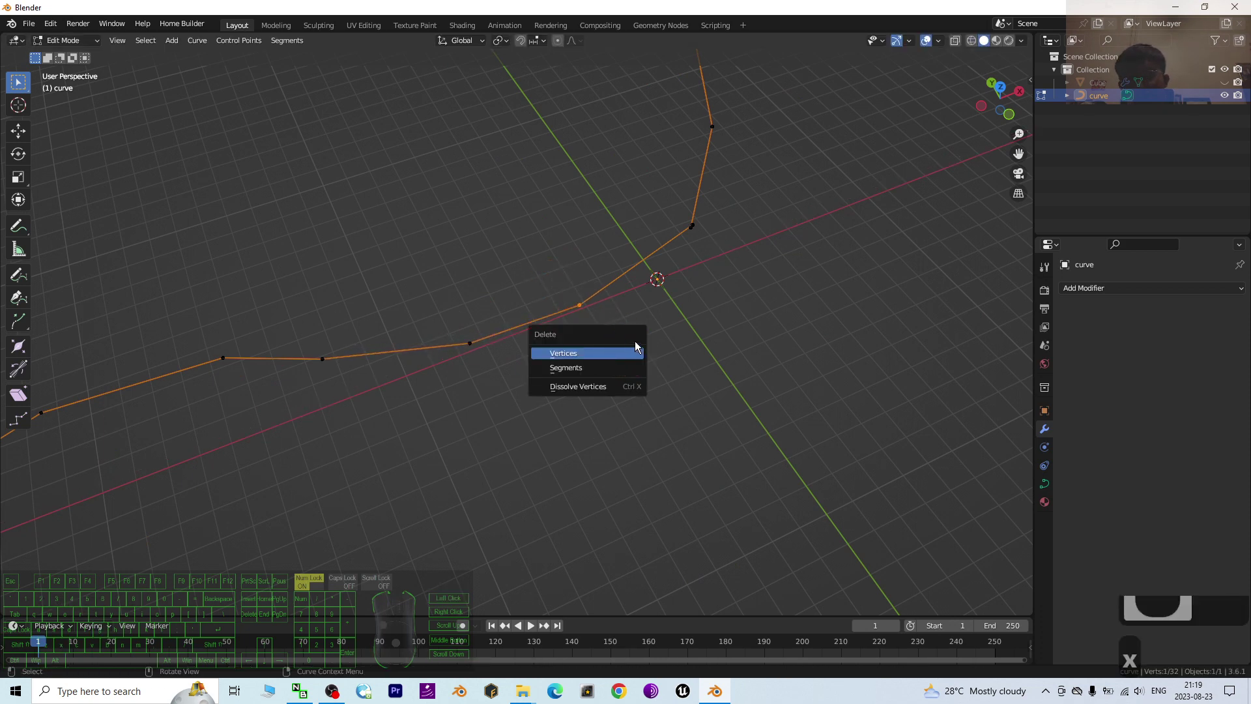
left_click(676, 294)
left_click_drag(541, 266, 647, 365)
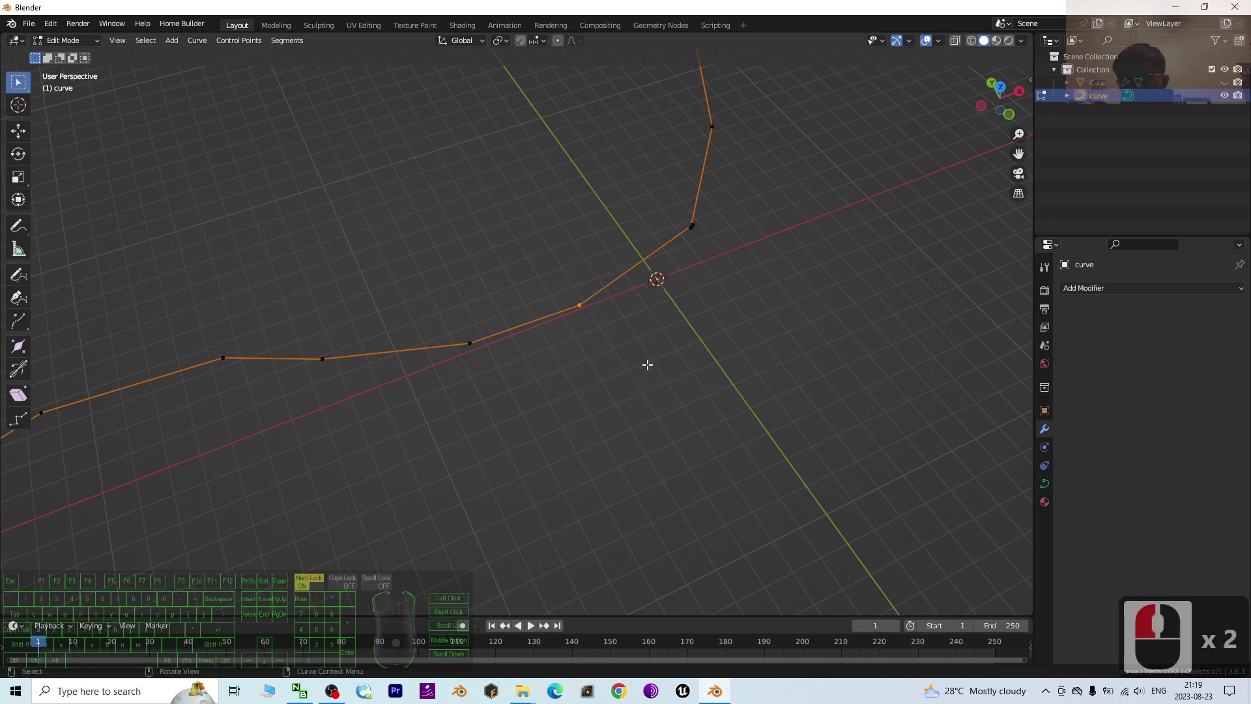
key("Delete")
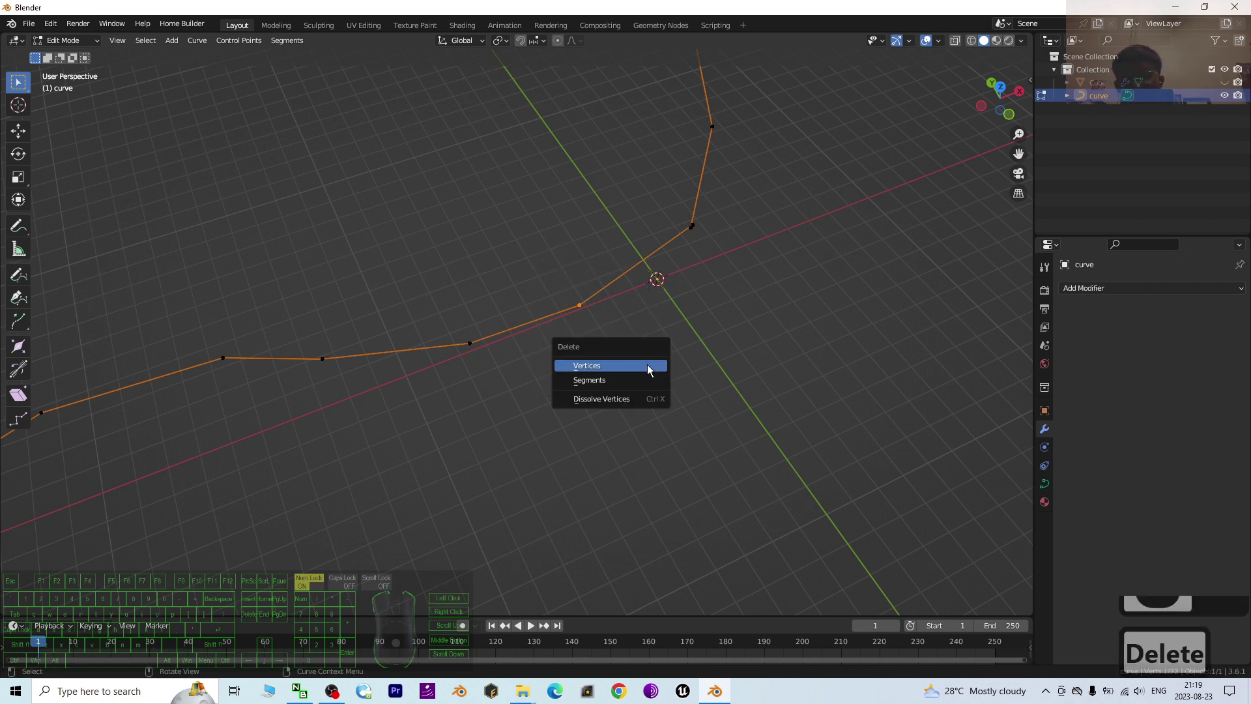
left_click(647, 365)
Move the curve point now nearest before the origin about 2.5 m along the X axis towards the origin
left_click_drag(419, 299, 537, 358)
key("g")
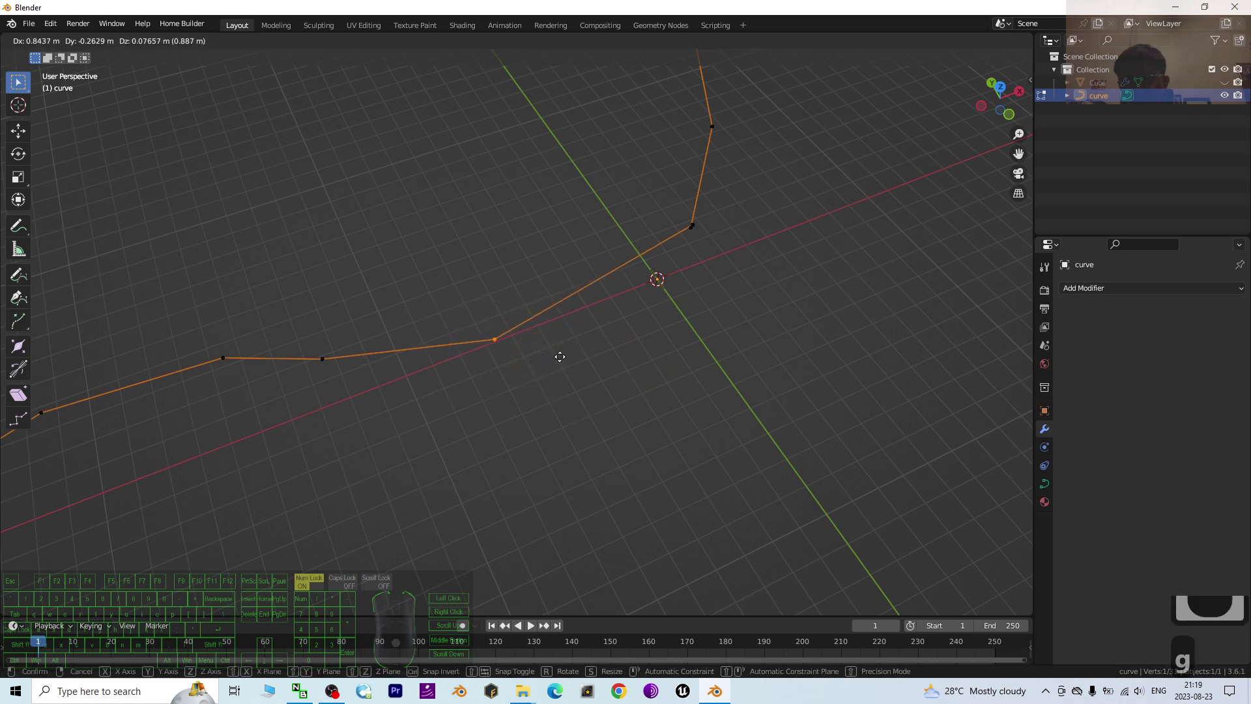
key("x")
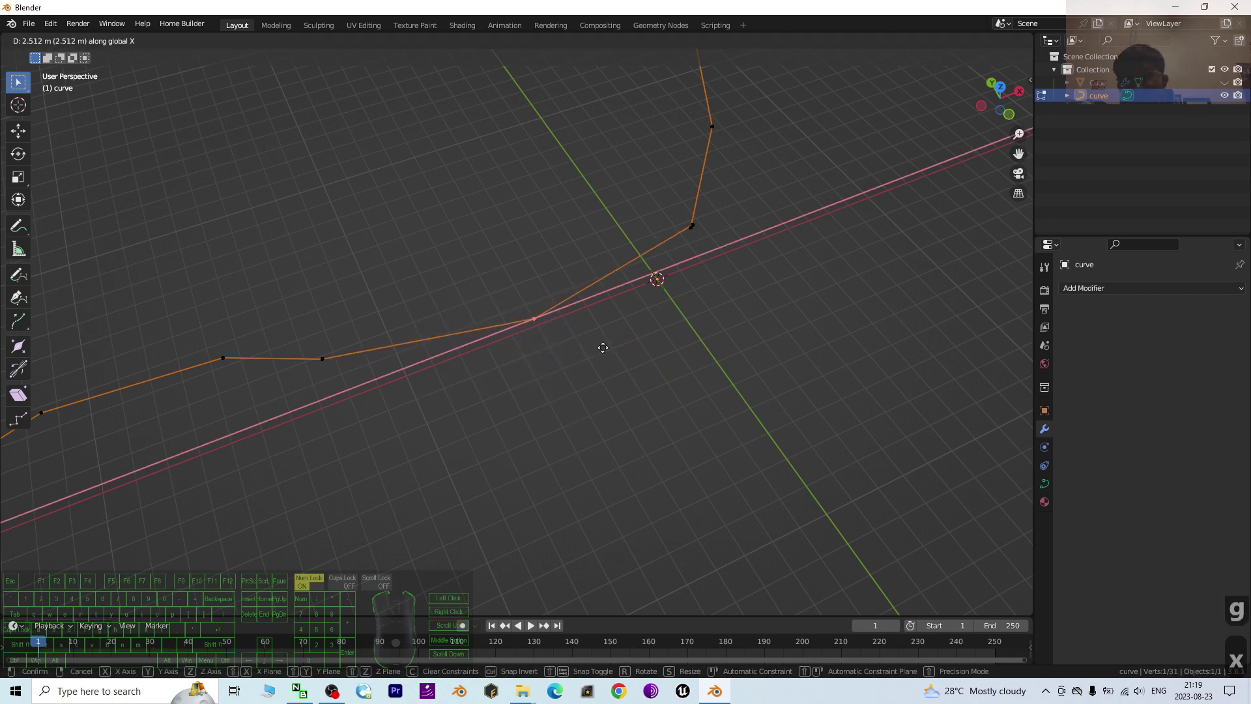
left_click(602, 348)
Delete one of the two overlapping curve points just past the origin
scroll(684, 307, "down", 5)
scroll(682, 309, "up", 5)
scroll(671, 316, "down", 5)
scroll(688, 299, "up", 5)
left_click_drag(677, 206, 693, 230)
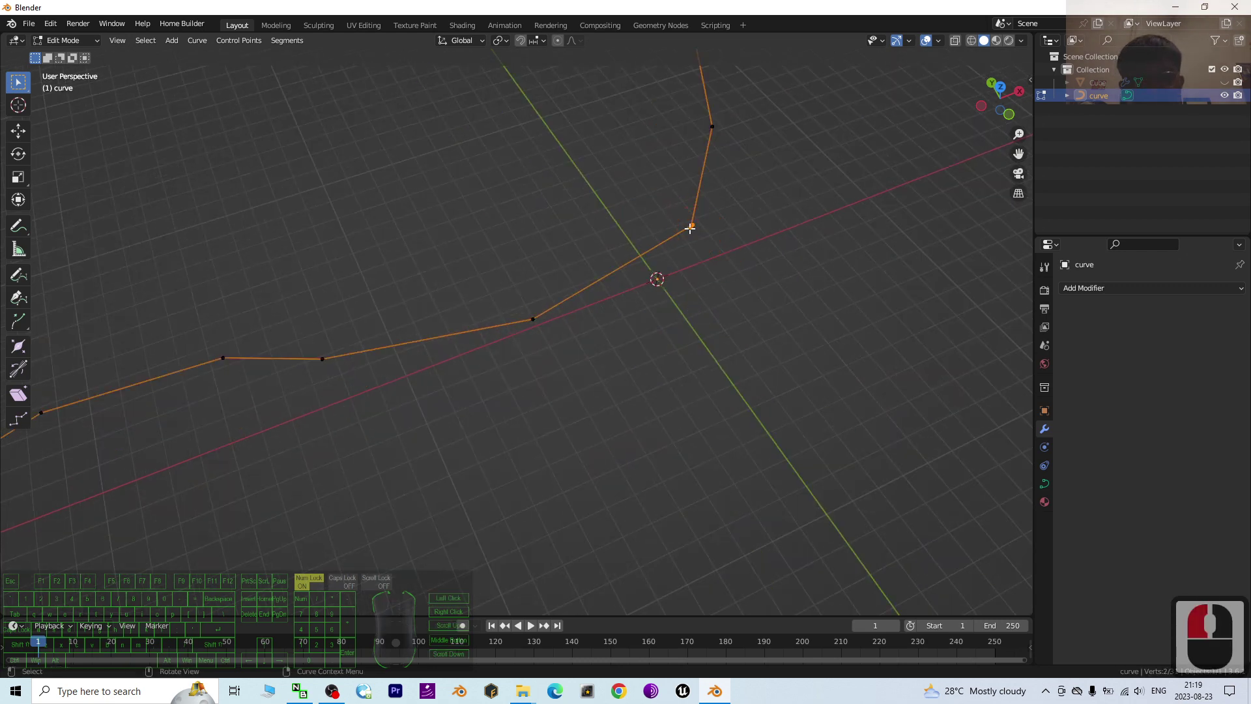
left_click(703, 222)
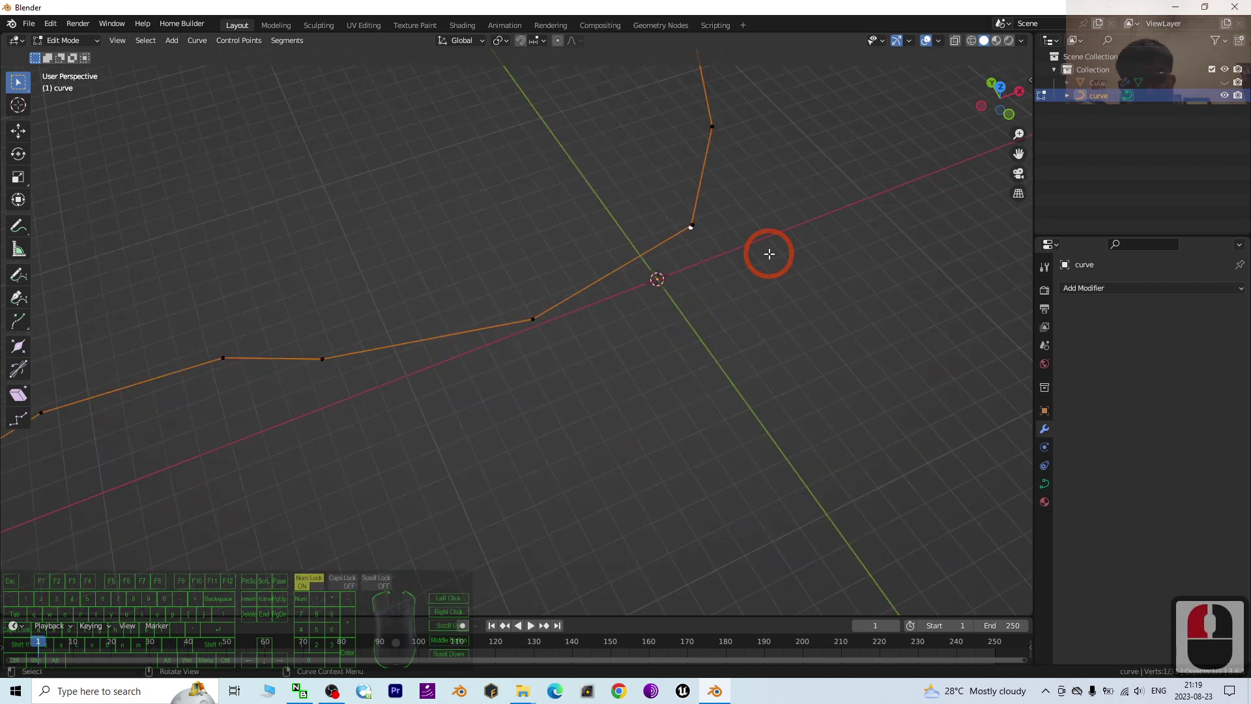
key("Delete")
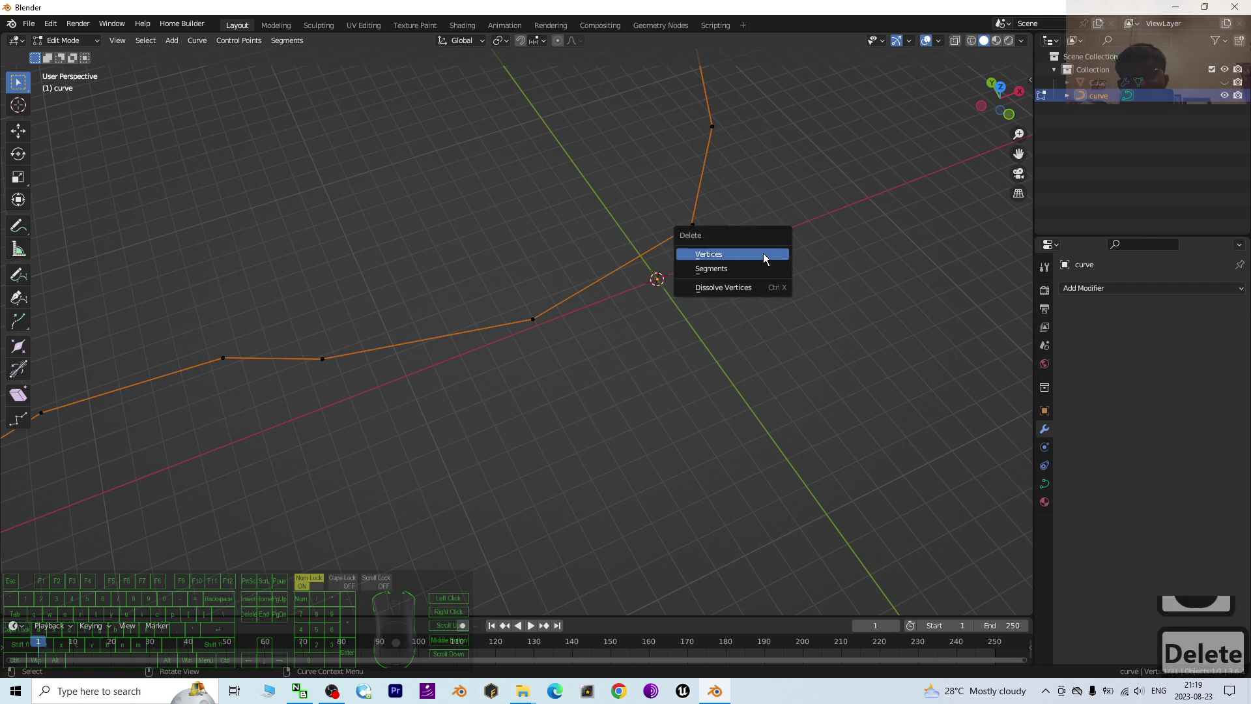
left_click(719, 260)
scroll(692, 352, "down", 7)
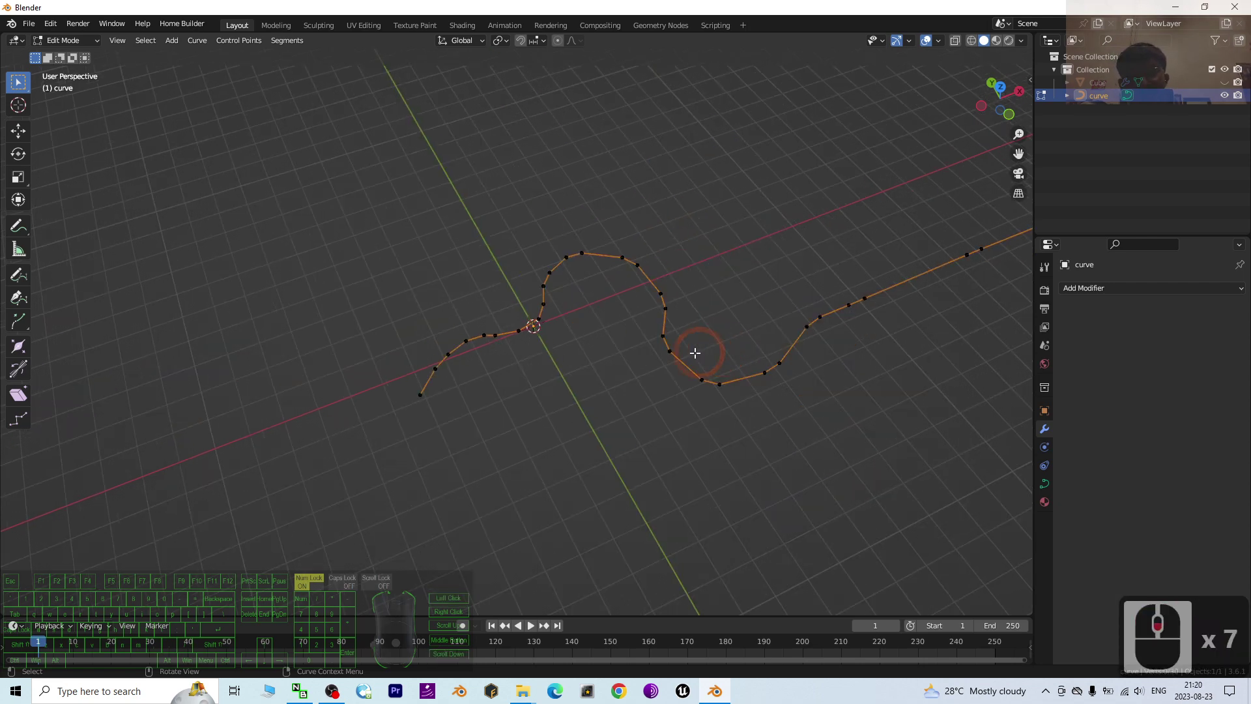
scroll(740, 313, "up", 4)
scroll(741, 313, "down", 2)
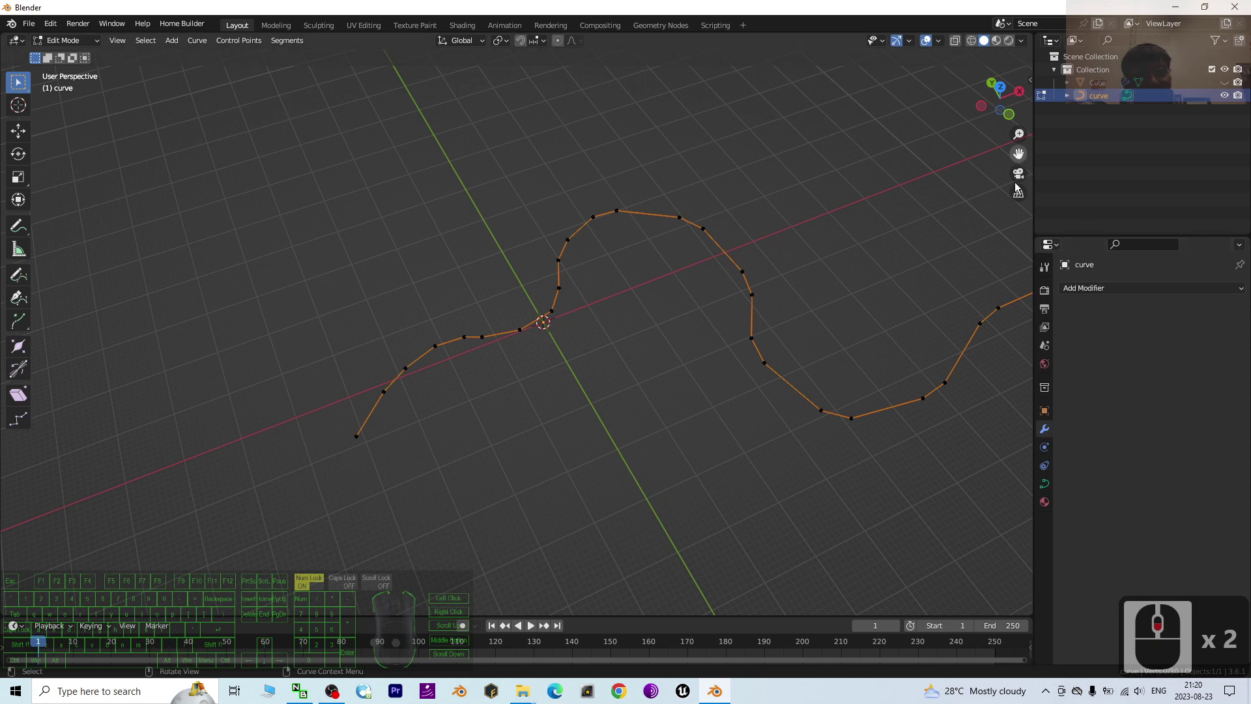
scroll(887, 310, "down", 1)
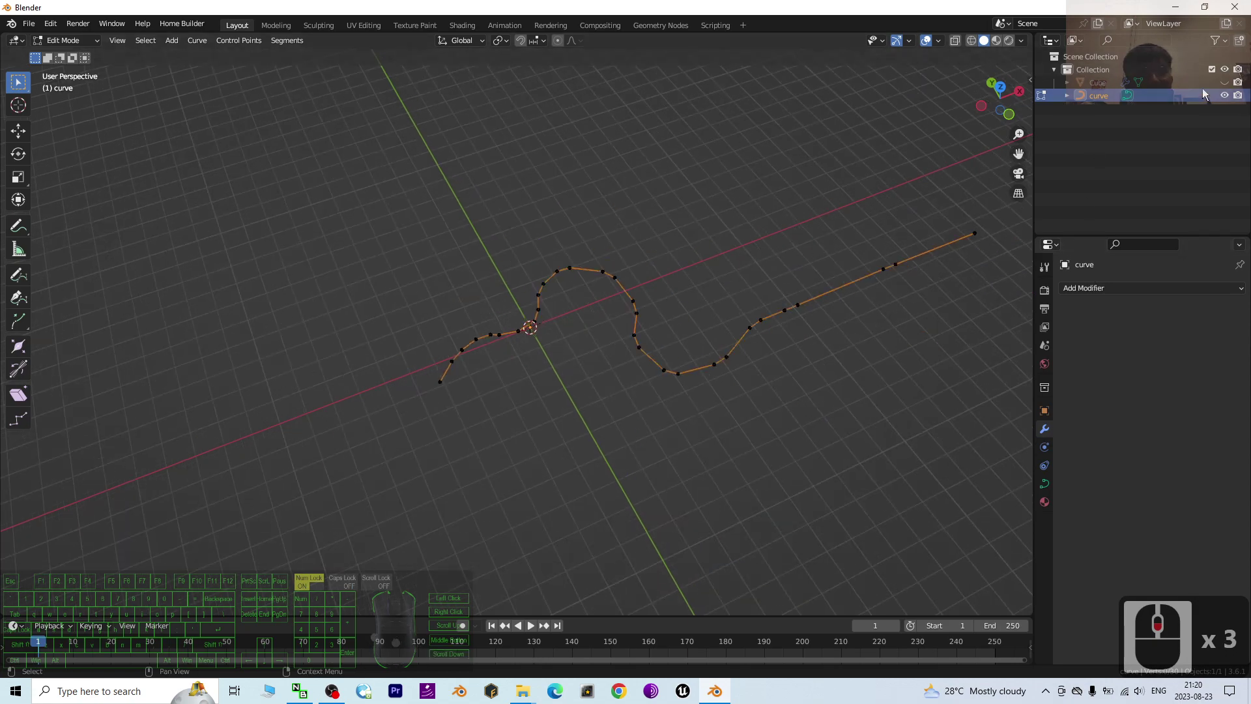
Show the hidden wall object again and check how it follows the cleaned-up curve through the bends
left_click(1224, 83)
scroll(626, 290, "up", 2)
scroll(615, 304, "up", 4)
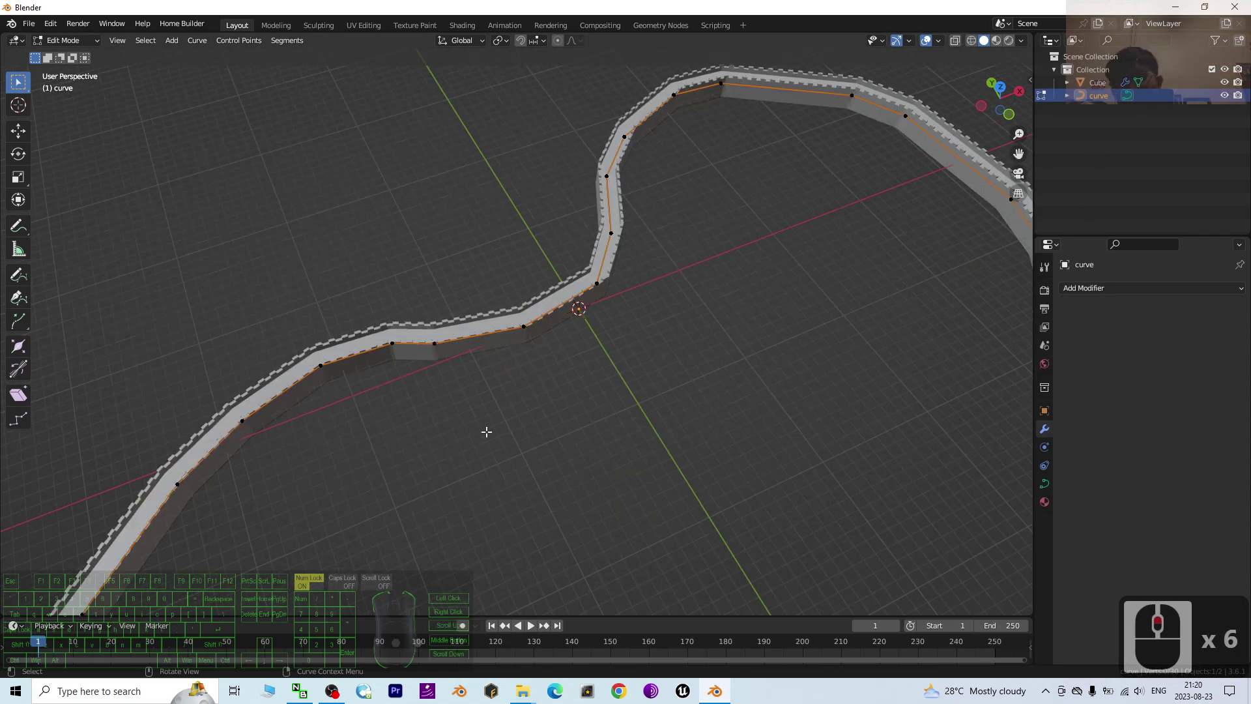
middle_click_drag(505, 442, 545, 343)
scroll(774, 300, "down", 3)
mouse_move(912, 259)
middle_mouse_down()
mouse_move(611, 396)
mouse_move(620, 355)
mouse_move(556, 436)
mouse_move(632, 357)
mouse_move(584, 382)
mouse_move(525, 382)
mouse_move(645, 358)
mouse_move(889, 341)
mouse_move(456, 416)
mouse_move(559, 399)
mouse_move(609, 486)
mouse_move(630, 355)
middle_mouse_up()
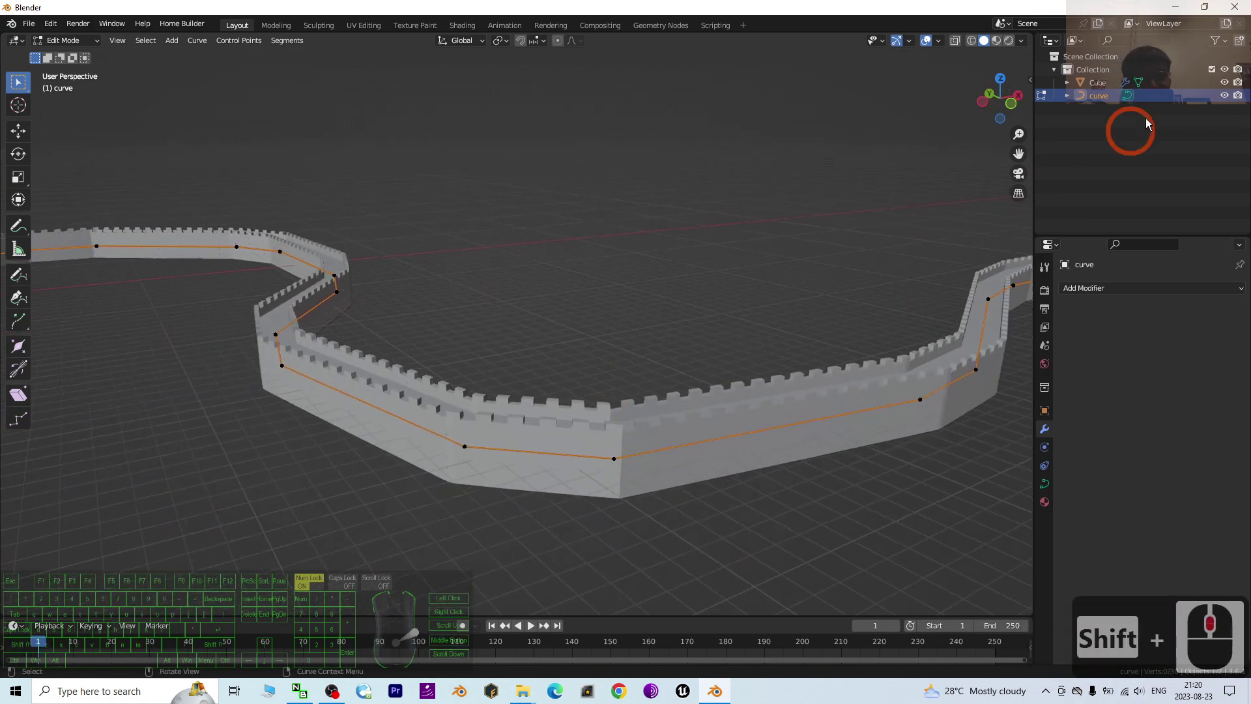
Leave curve editing for Object Mode and make the wall object Cube the active selection
left_click(1101, 83)
left_click(734, 247)
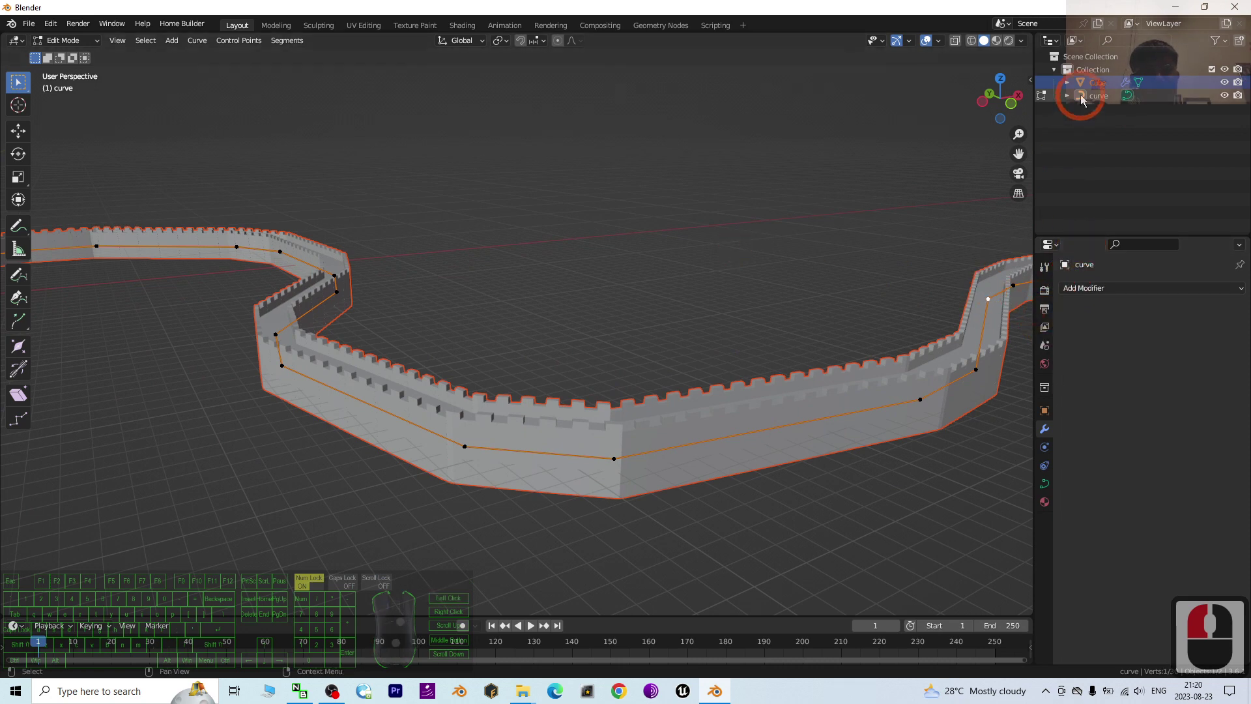
left_click(1067, 82)
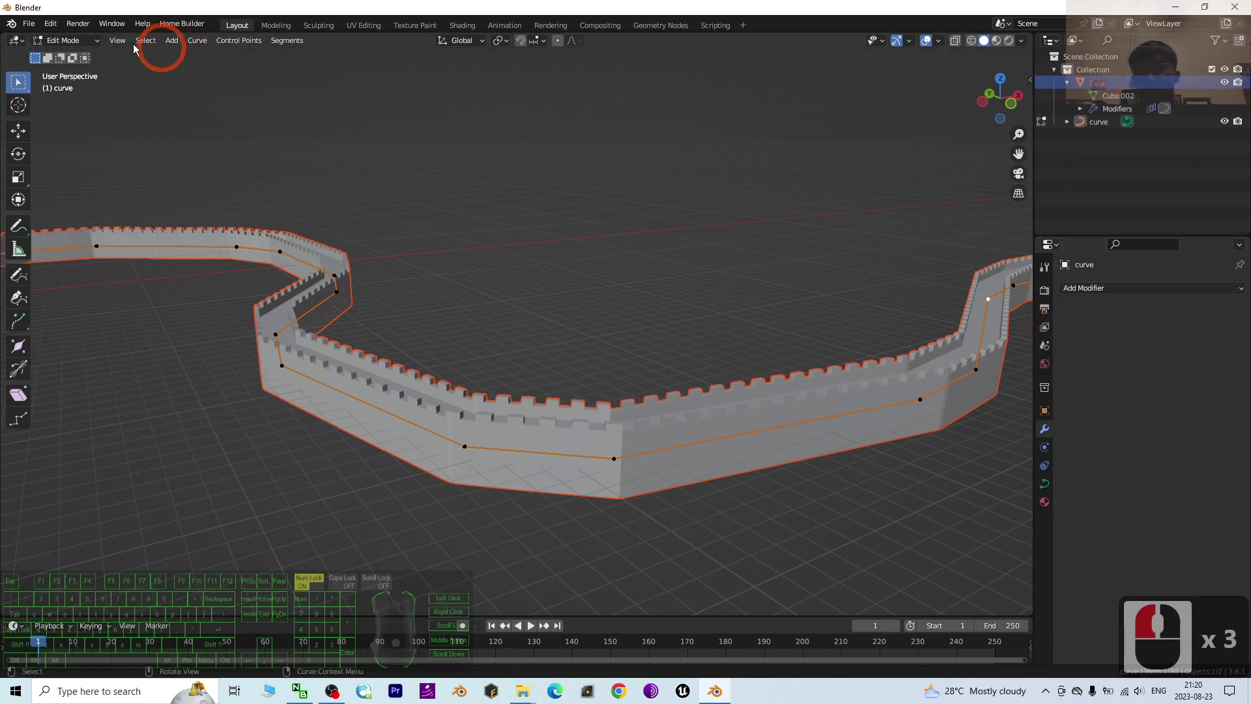
left_click(65, 40)
left_click(58, 51)
left_click(1117, 150)
left_click(1109, 82)
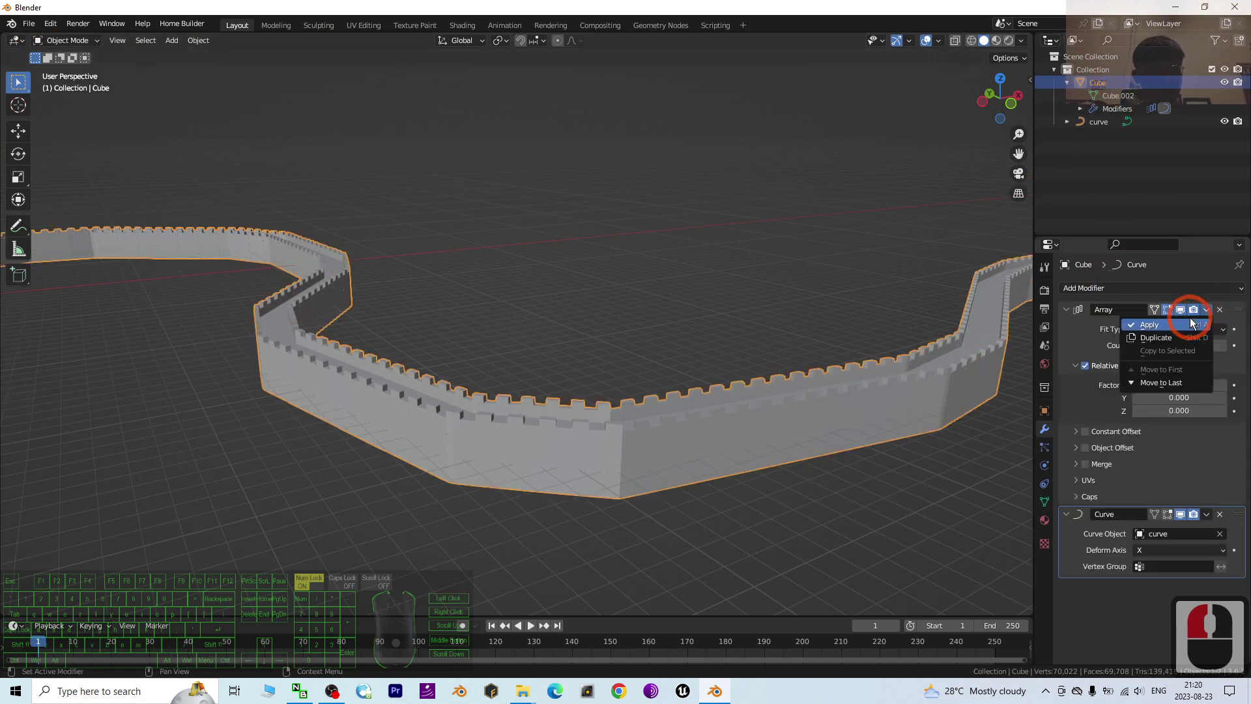
Apply the wall's Array modifier and its Curve modifier
left_click(1187, 324)
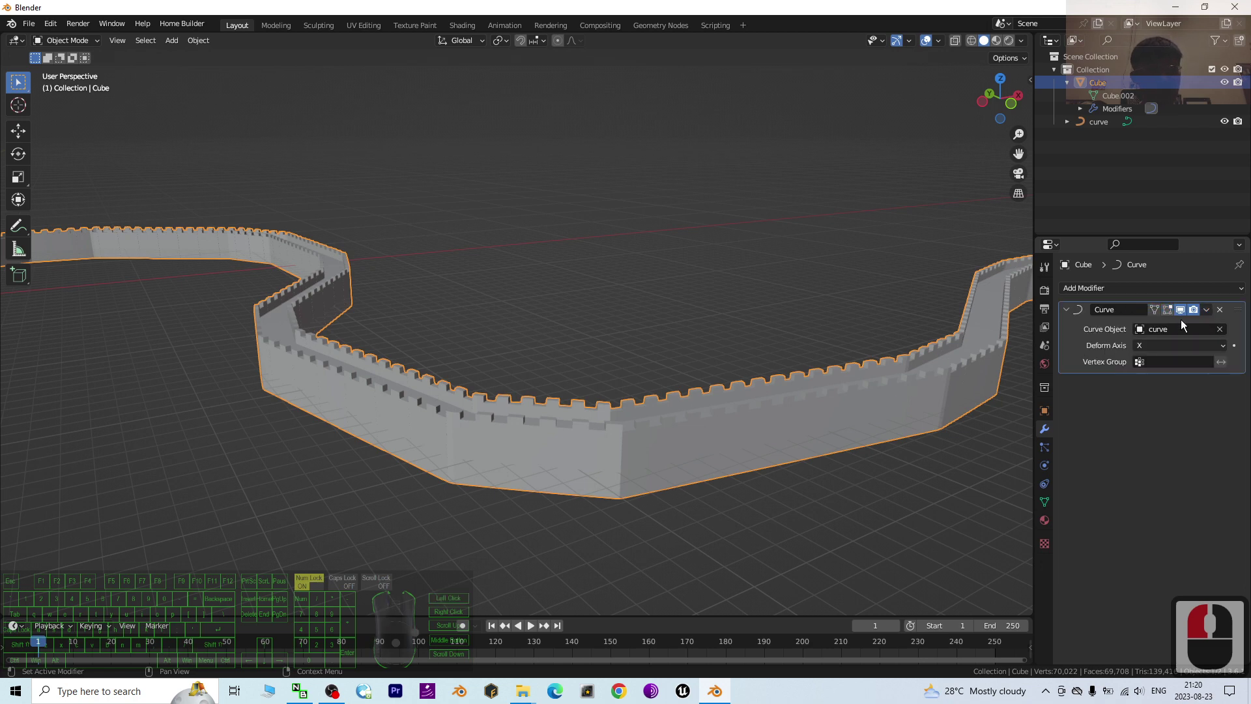
left_click(1206, 309)
left_click(1167, 326)
Move the wall along the negative Y axis, clear of the guide curve
scroll(843, 347, "down", 3)
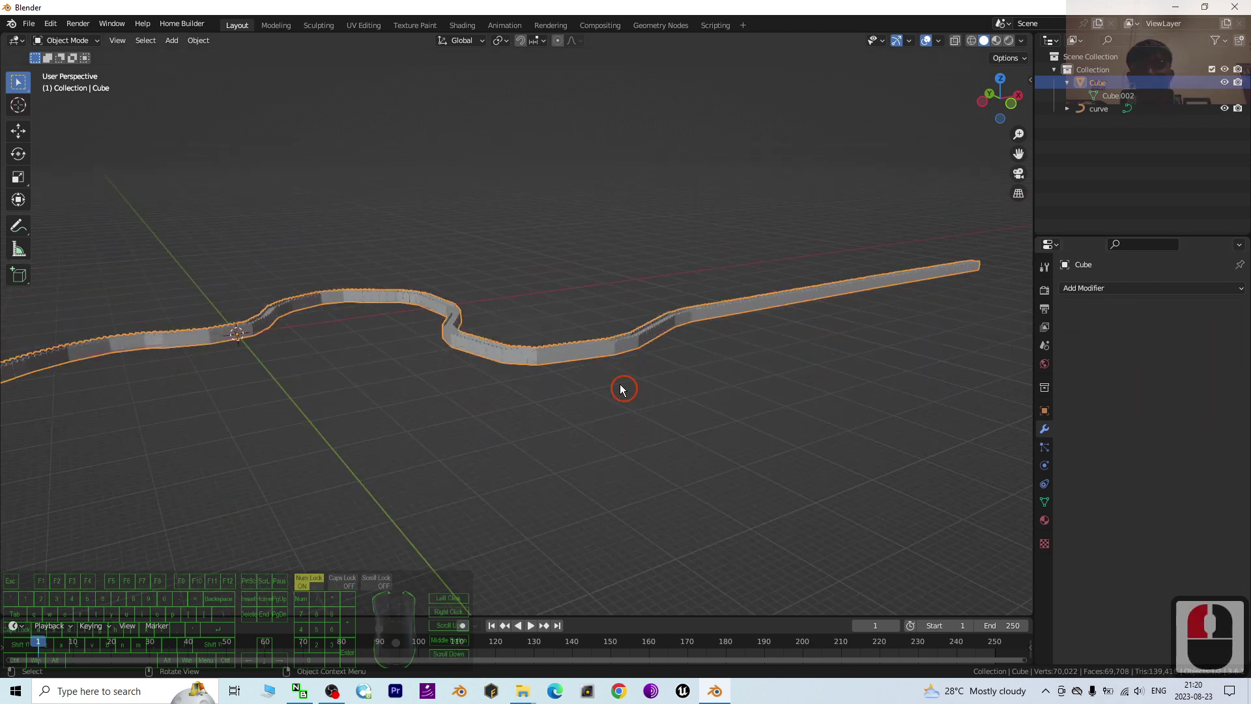
scroll(374, 397, "down", 3)
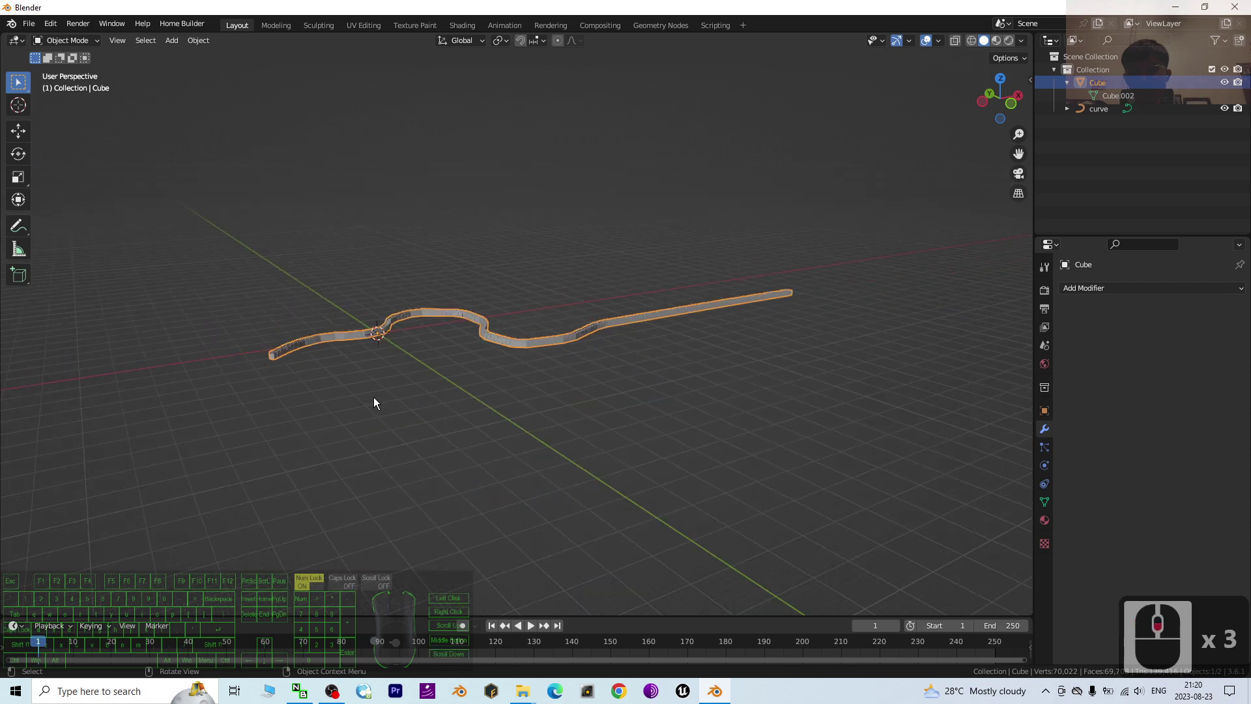
middle_click_drag(374, 397, 494, 401)
key("g")
key("y")
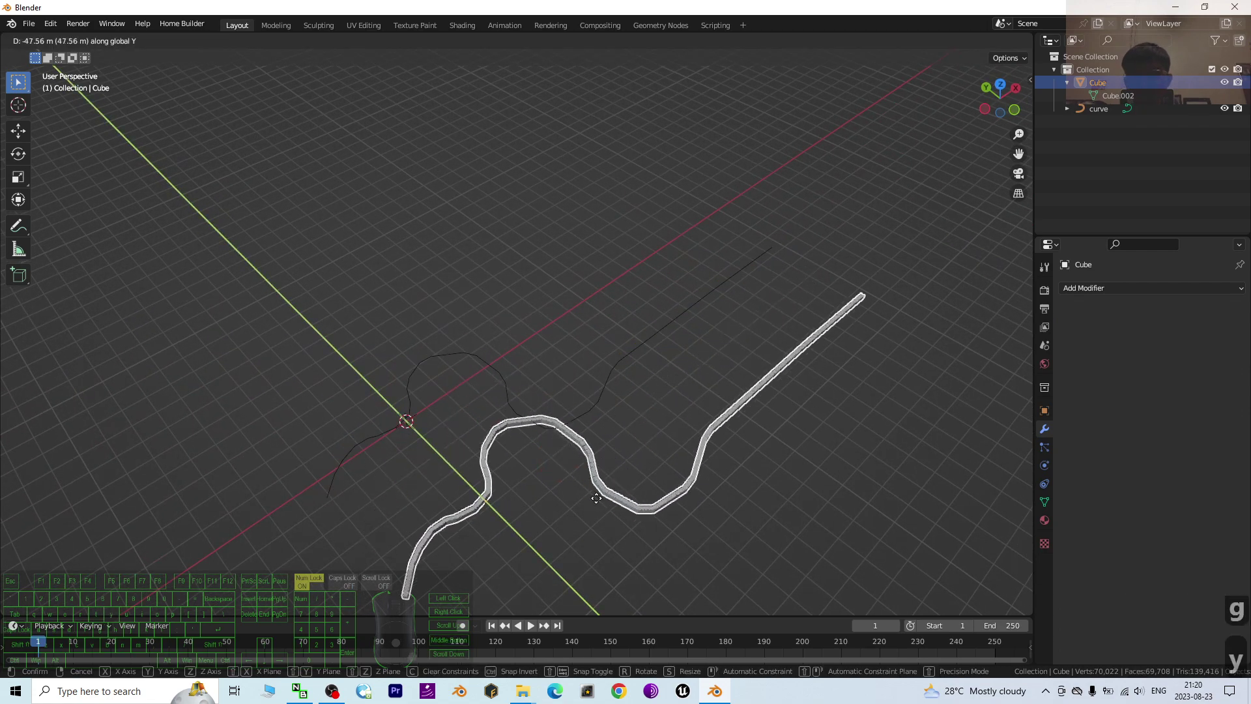
left_click(630, 541)
Inspect the battlements and the sharp S-bend of the relocated wall up close
middle_click_drag(638, 420, 627, 360)
scroll(559, 373, "up", 8)
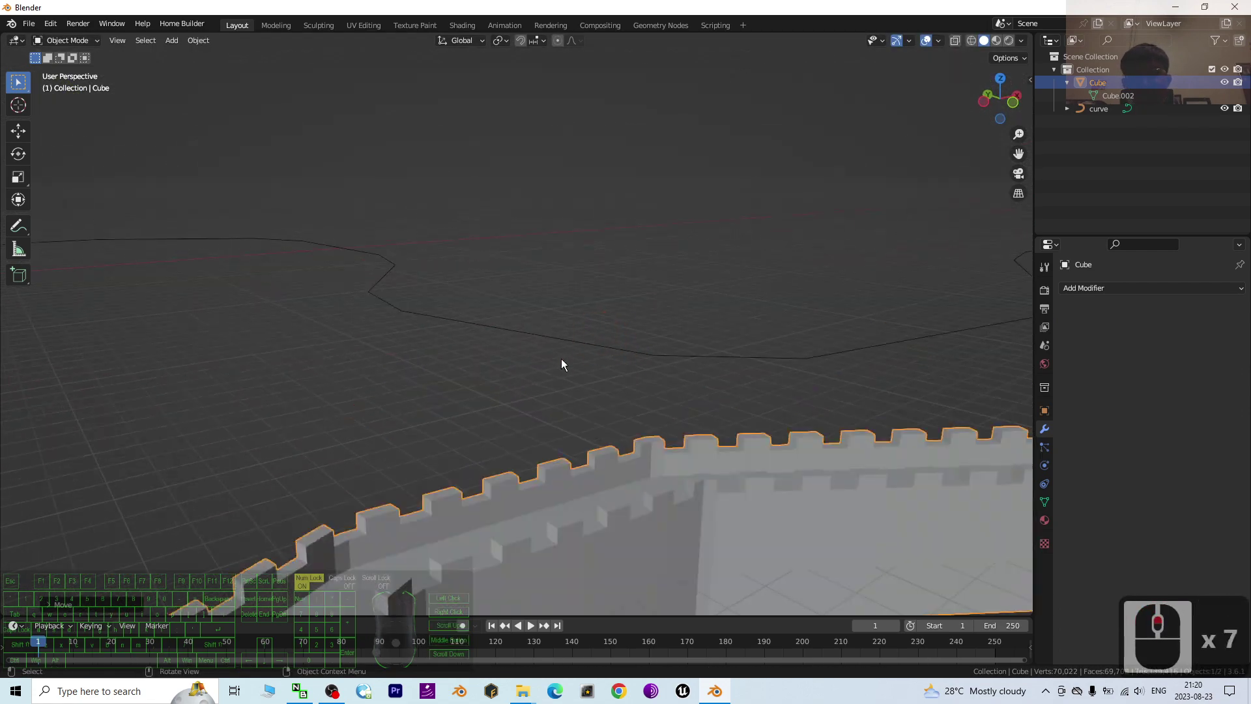
scroll(559, 371, "down", 2)
middle_click_drag(577, 397, 491, 346, "shift")
scroll(374, 311, "up", 1)
scroll(374, 311, "down", 1)
middle_click_drag(705, 279, 673, 284)
scroll(673, 284, "down", 3)
scroll(732, 398, "up", 2)
scroll(735, 392, "up", 3)
scroll(735, 392, "down", 1)
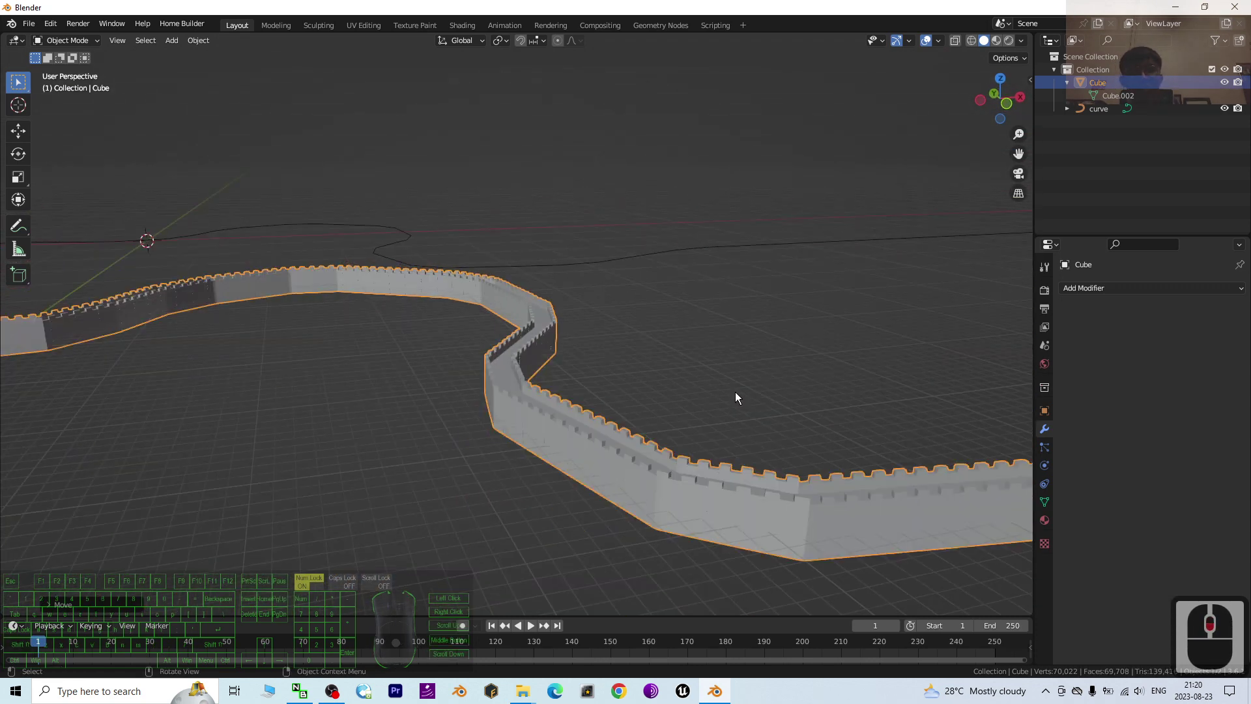
Examine the walkway between the parapets and the corners where the wall changes direction
middle_click_drag(763, 415, 689, 401, "shift")
middle_click_drag(520, 388, 593, 390)
scroll(665, 395, "down", 2)
scroll(655, 381, "up", 2)
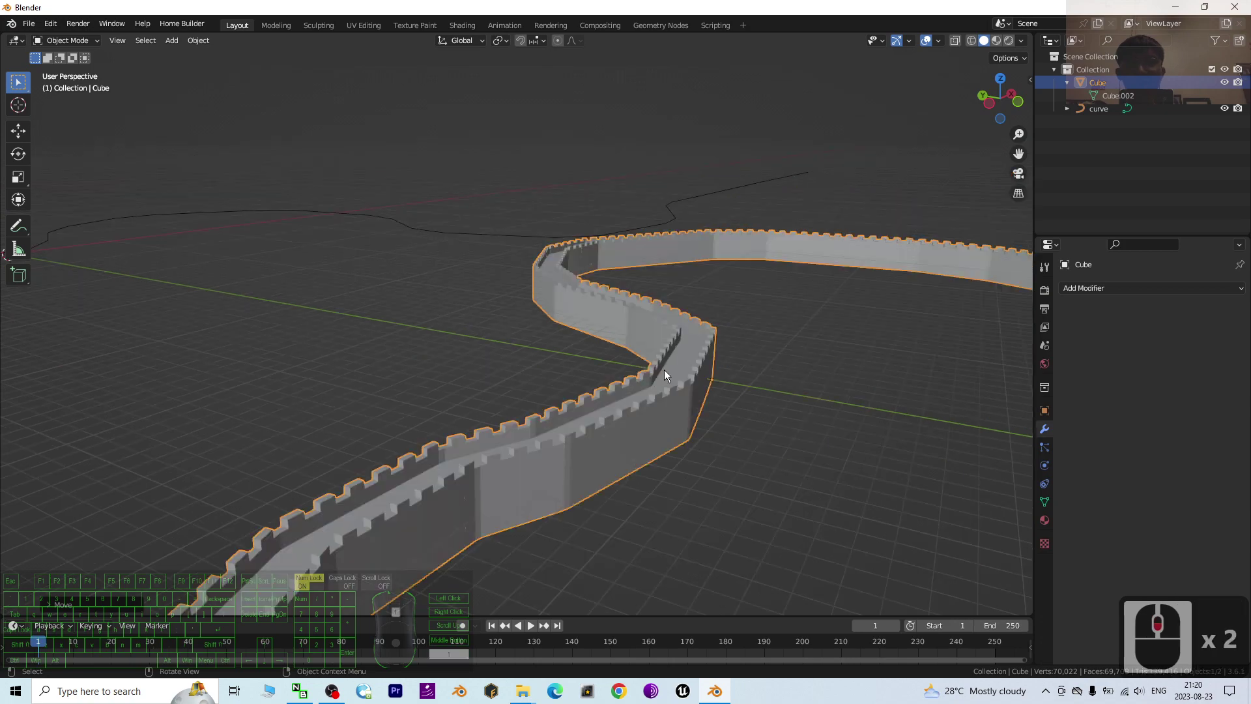
scroll(664, 370, "down", 3)
scroll(587, 384, "up", 3)
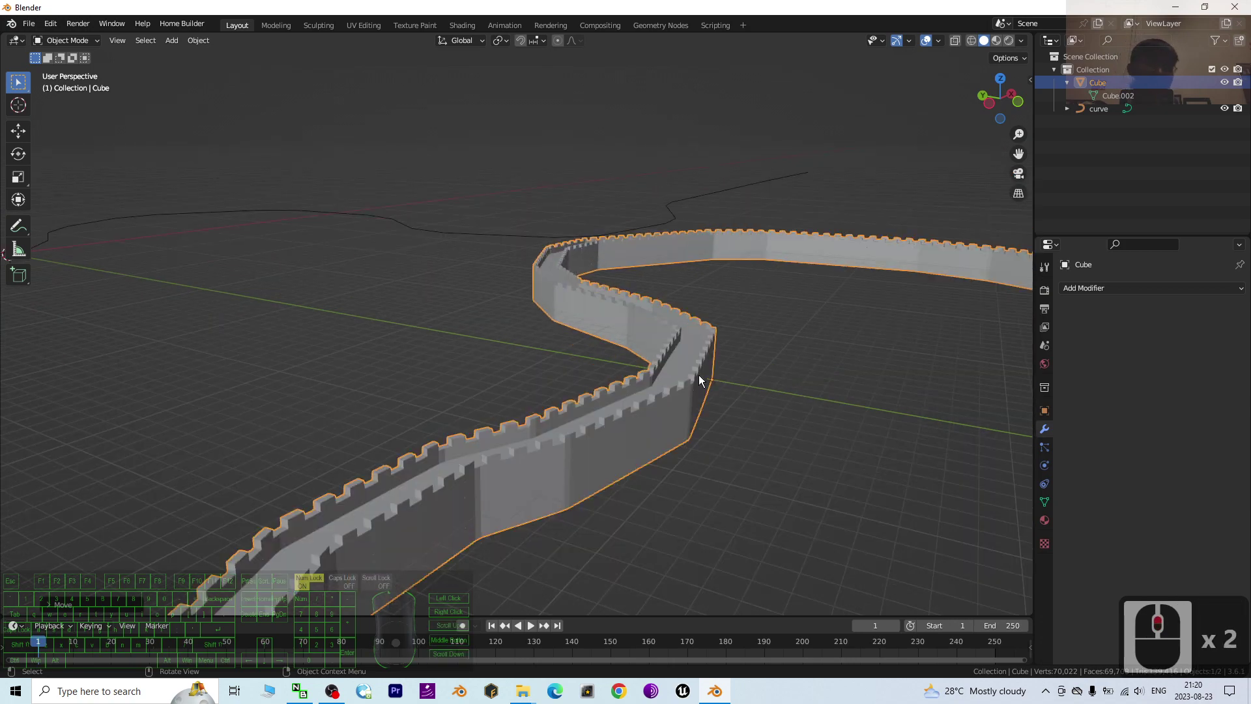
mouse_move(699, 374)
middle_mouse_down()
mouse_move(658, 377)
mouse_move(683, 382)
middle_mouse_up()
scroll(779, 356, "down", 1)
middle_click_drag(873, 423, 823, 350, "shift")
scroll(823, 350, "down", 2)
middle_click_drag(753, 327, 720, 399)
scroll(721, 400, "down", 3)
scroll(690, 432, "up", 6)
scroll(479, 529, "down", 1)
middle_click_drag(479, 529, 507, 505)
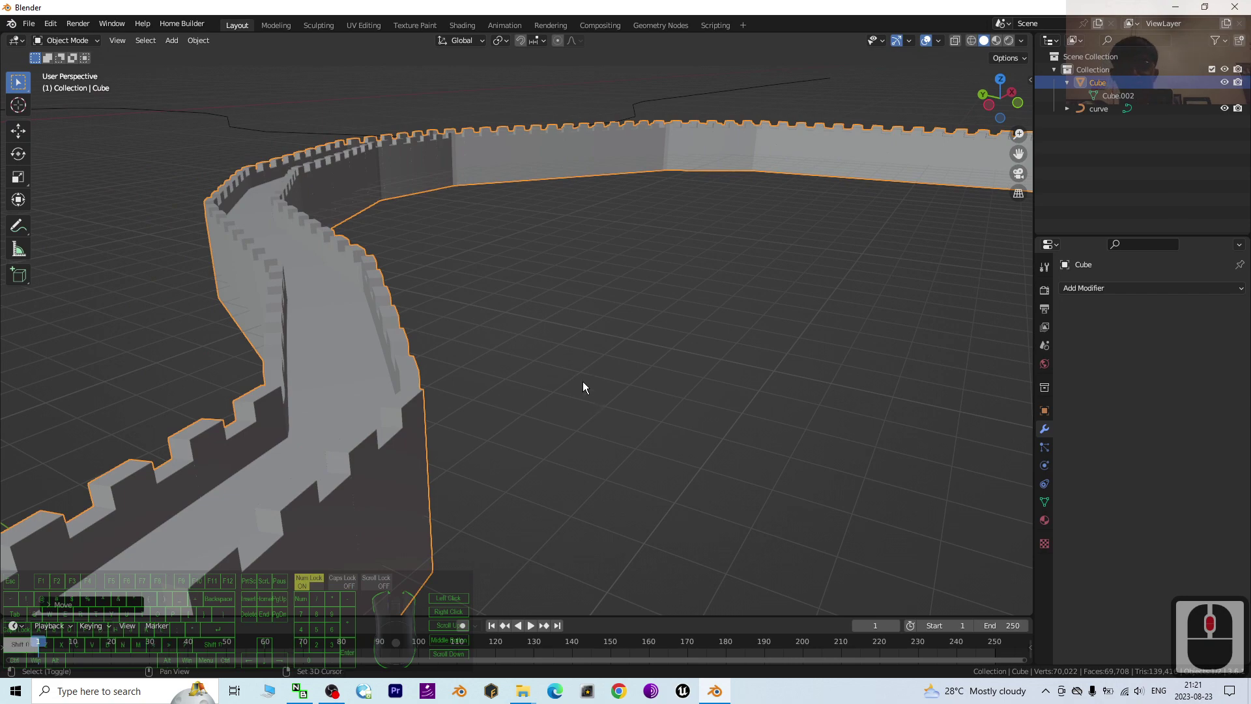
scroll(590, 378, "down", 2)
scroll(583, 373, "up", 2)
scroll(580, 346, "down", 3)
scroll(652, 355, "up", 5)
scroll(683, 357, "down", 2)
scroll(682, 357, "down", 4)
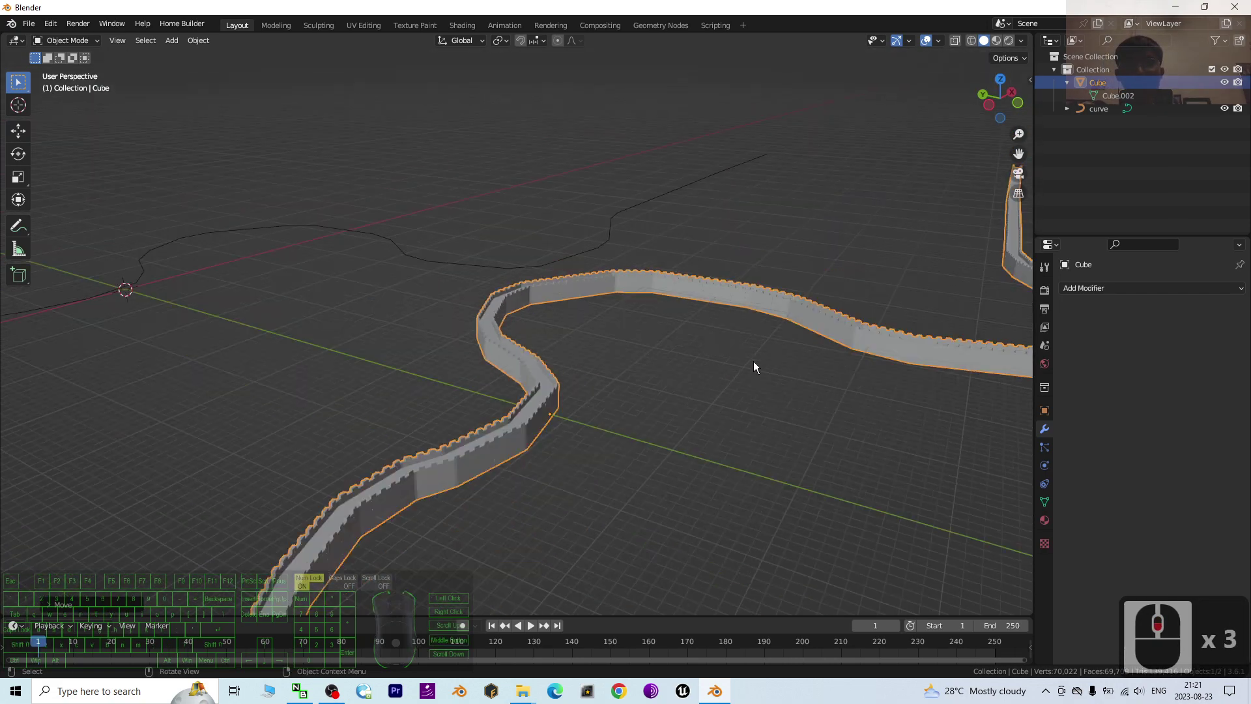
Examine the outer faces of the wall's bends and the shape of its whole length
middle_click_drag(753, 374, 670, 452)
scroll(654, 416, "up", 3)
middle_click_drag(616, 544, 725, 365)
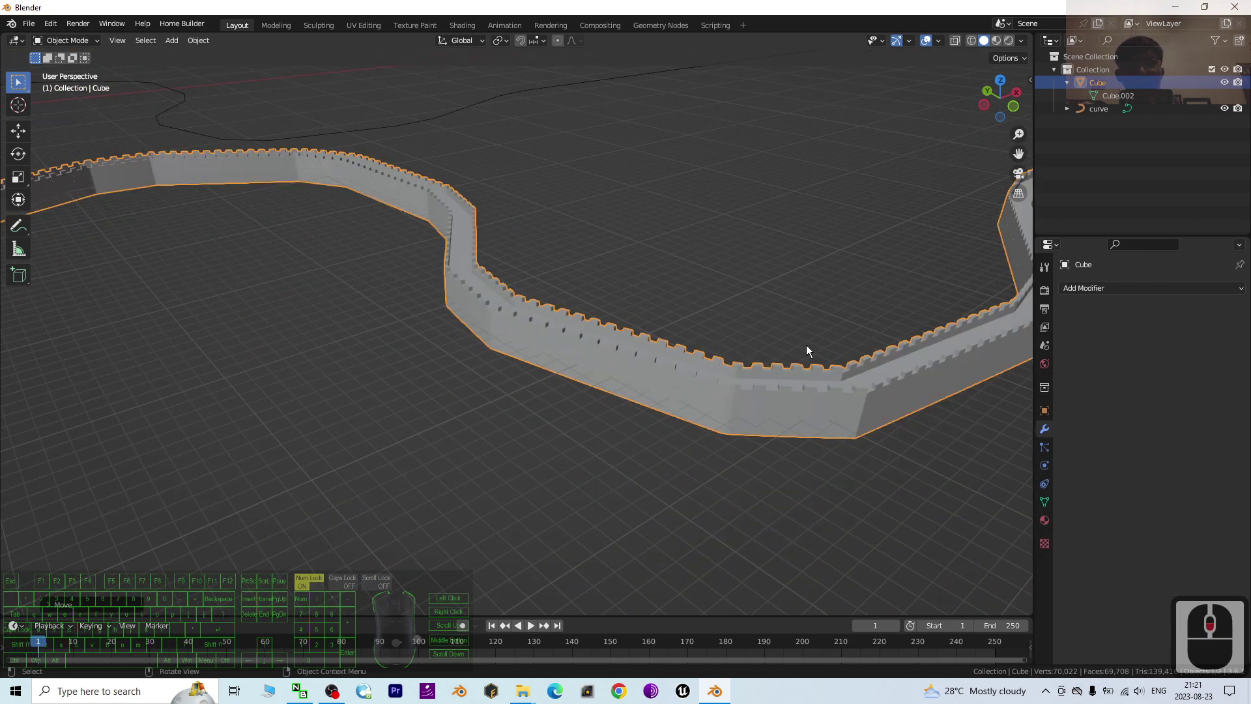
mouse_move(807, 347)
middle_mouse_down()
mouse_move(678, 339)
mouse_move(820, 353)
middle_mouse_up()
scroll(819, 353, "down", 4)
middle_click_drag(663, 368, 722, 326)
scroll(793, 326, "up", 2)
scroll(788, 346, "down", 2)
scroll(682, 293, "up", 2)
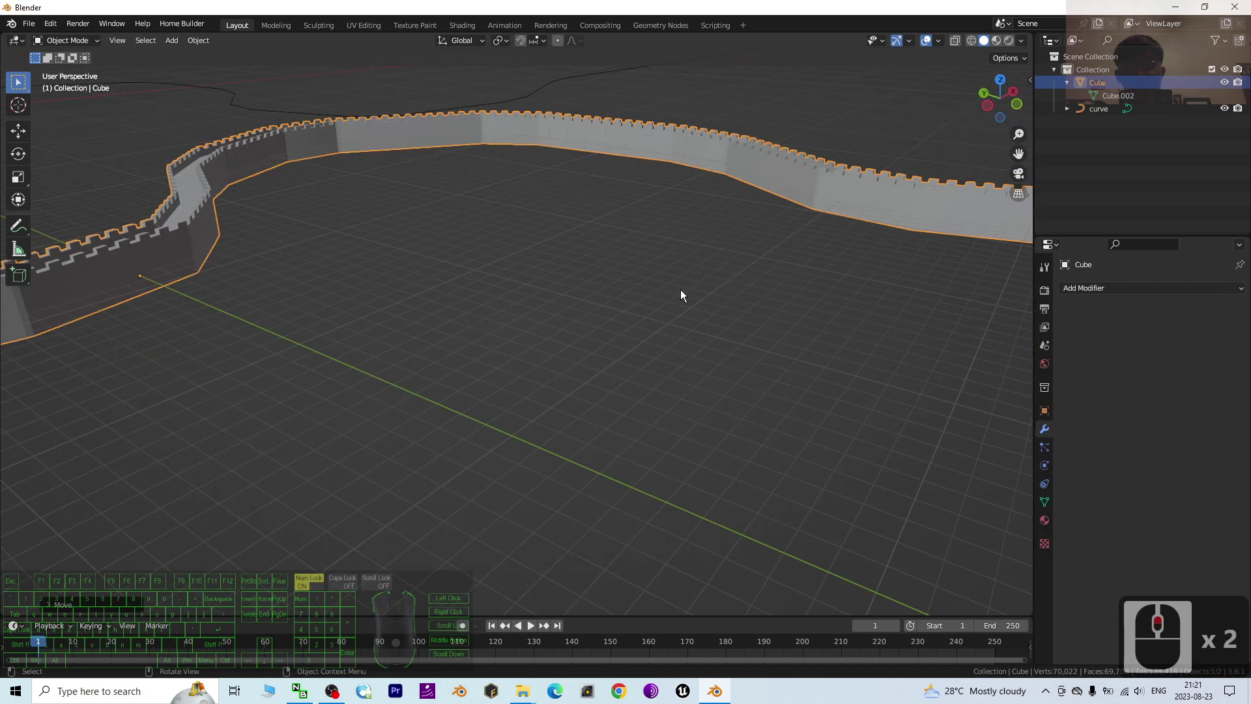
middle_click_drag(701, 285, 727, 274)
scroll(726, 270, "down", 5)
middle_click_drag(669, 365, 586, 349)
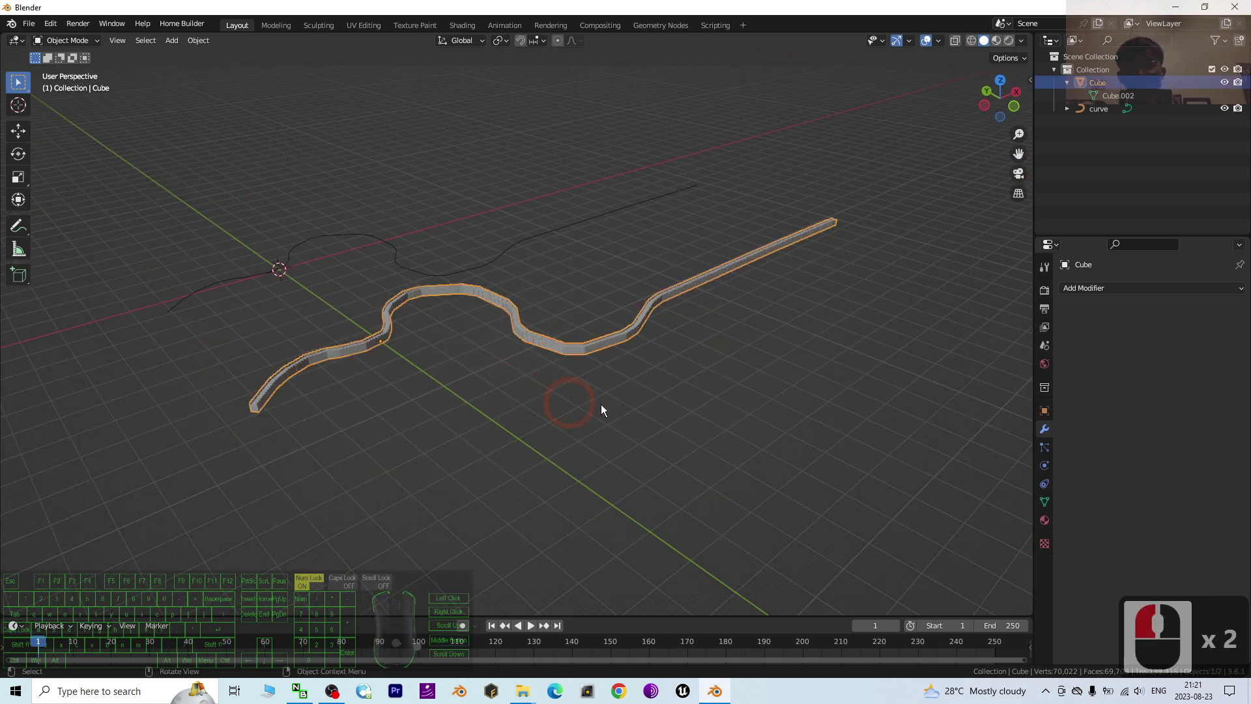
Move the wall within the XY plane back towards the guide curve using the Move tool
scroll(674, 404, "up", 2)
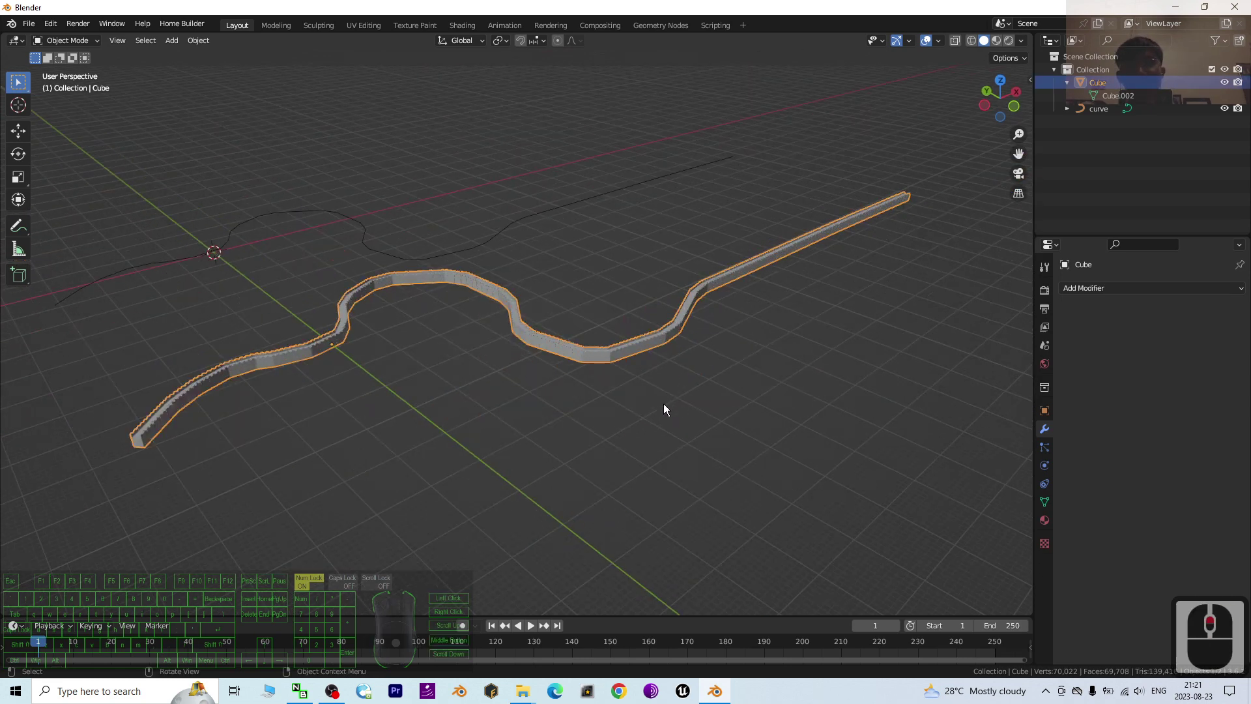
left_click(18, 133)
middle_click_drag(572, 382, 561, 390)
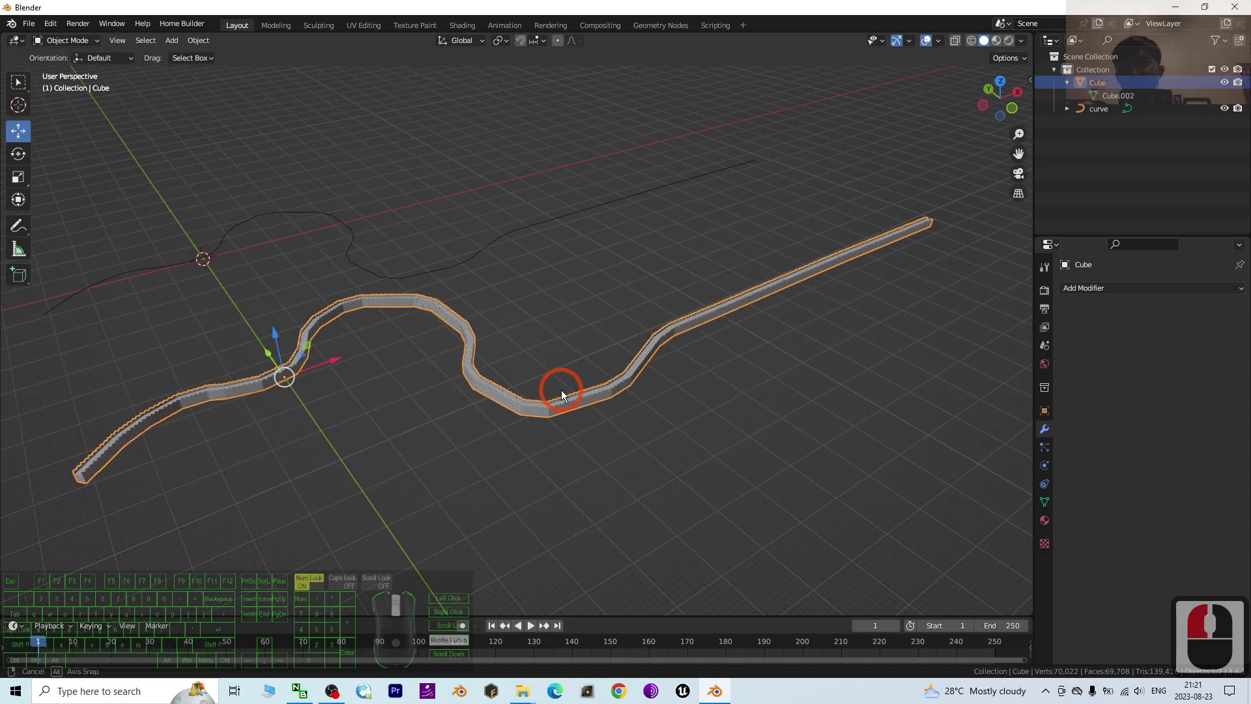
left_click(304, 355)
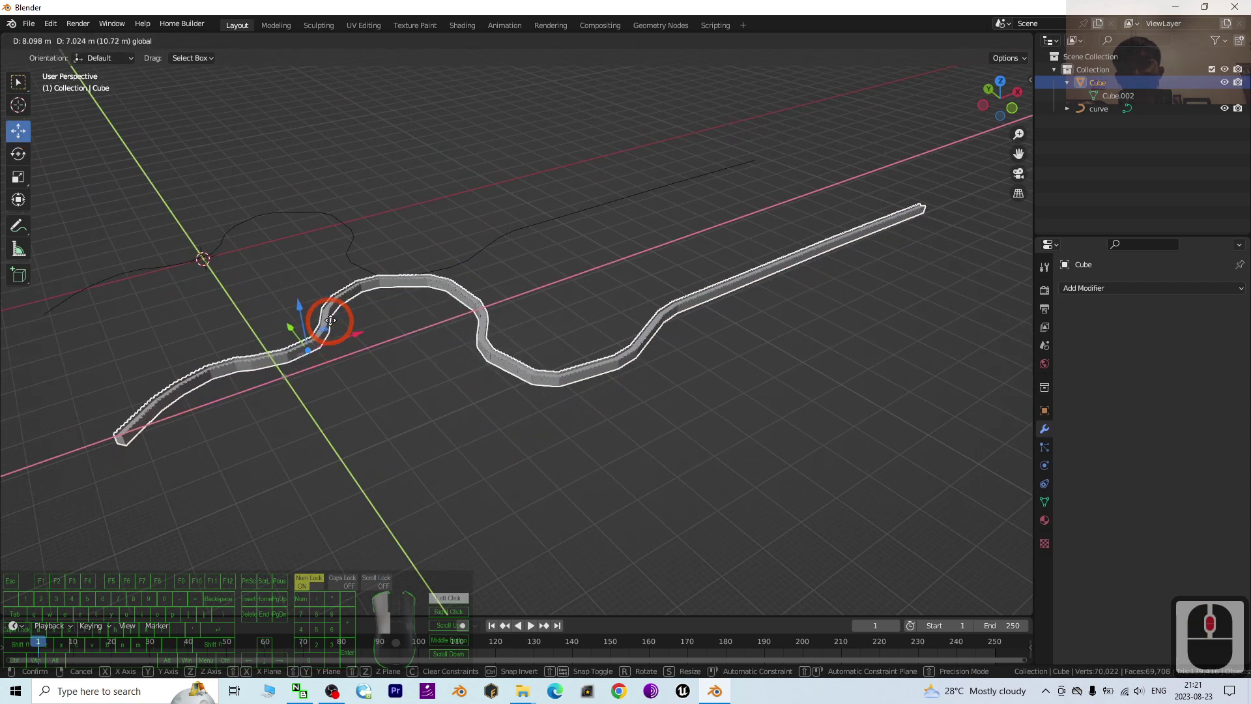